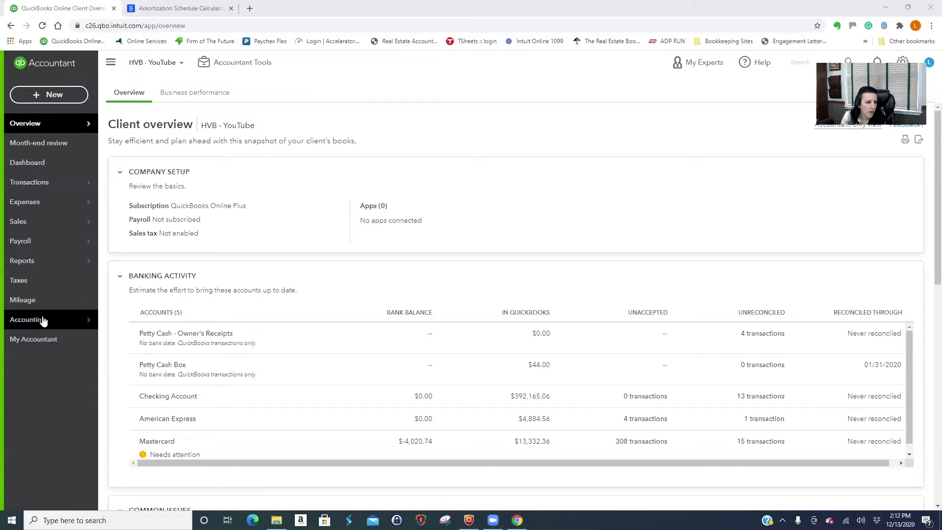
Open the Chart of Accounts from the Accounting menu and scroll through the account list.
mouse_move(34, 318)
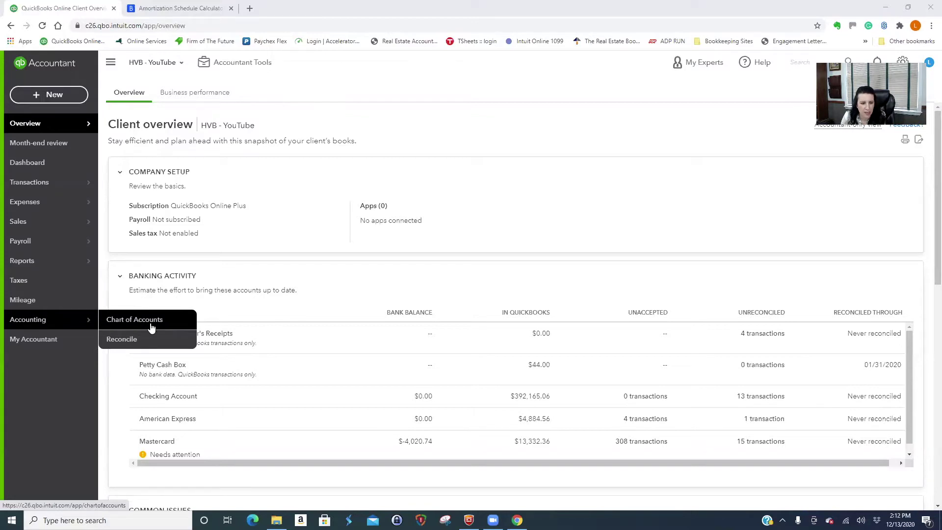
left_click(136, 321)
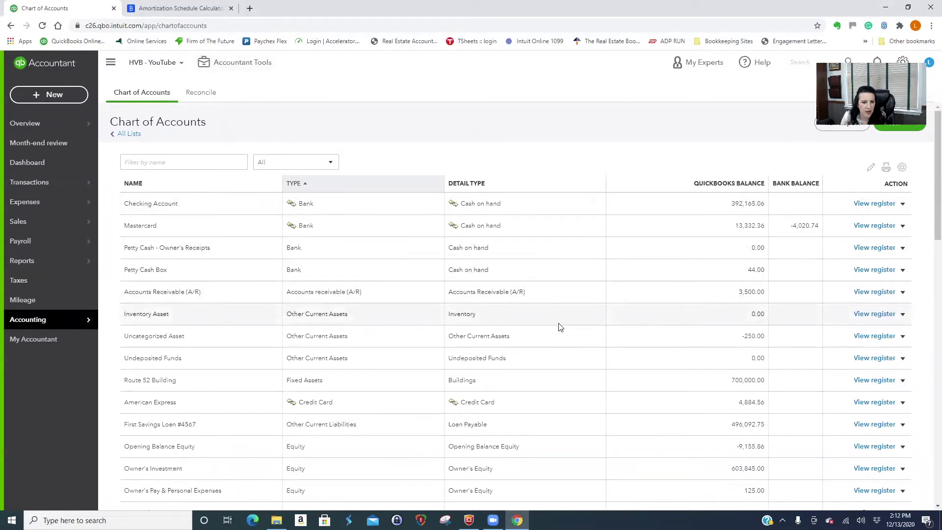
scroll(561, 328, "down", 1)
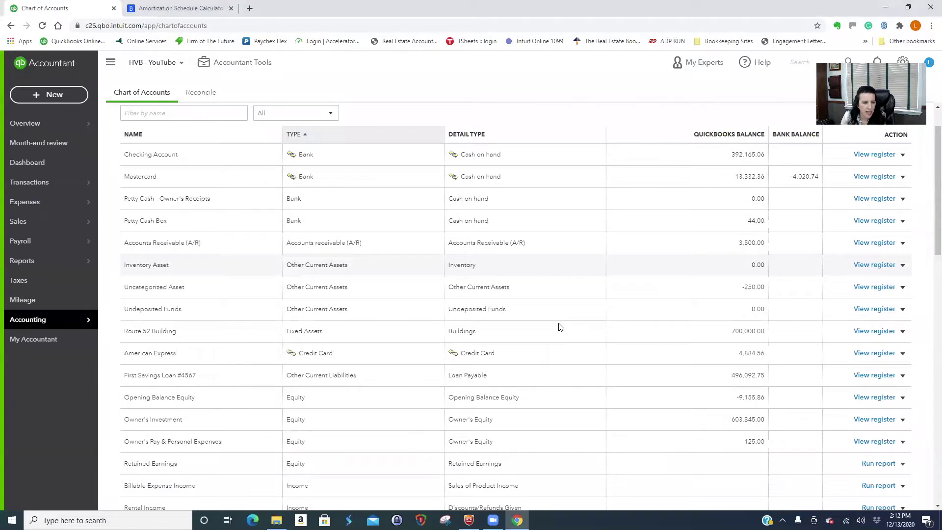
scroll(560, 327, "up", 1)
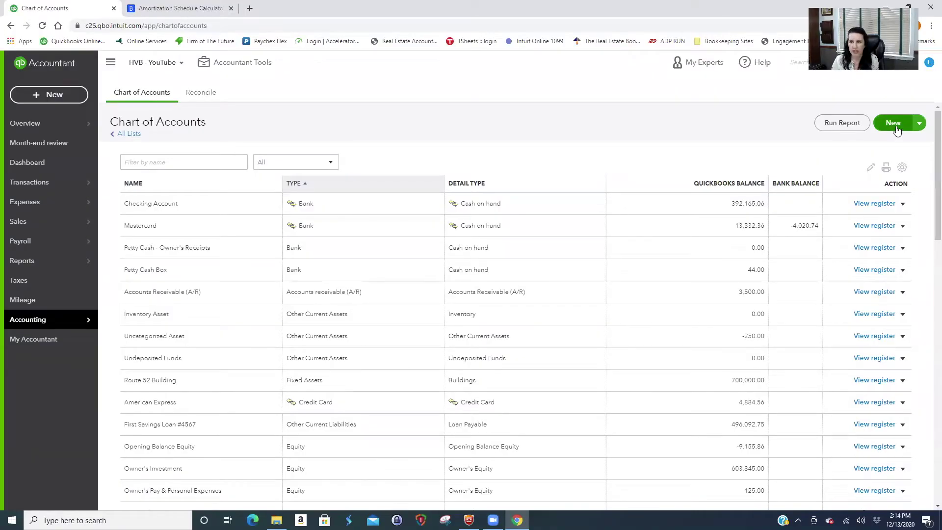
left_click(895, 126)
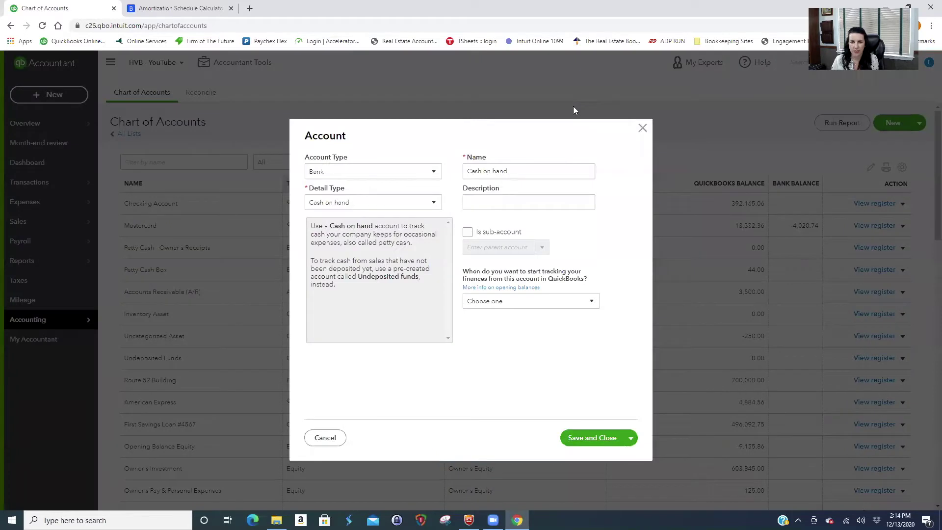
left_click(367, 171)
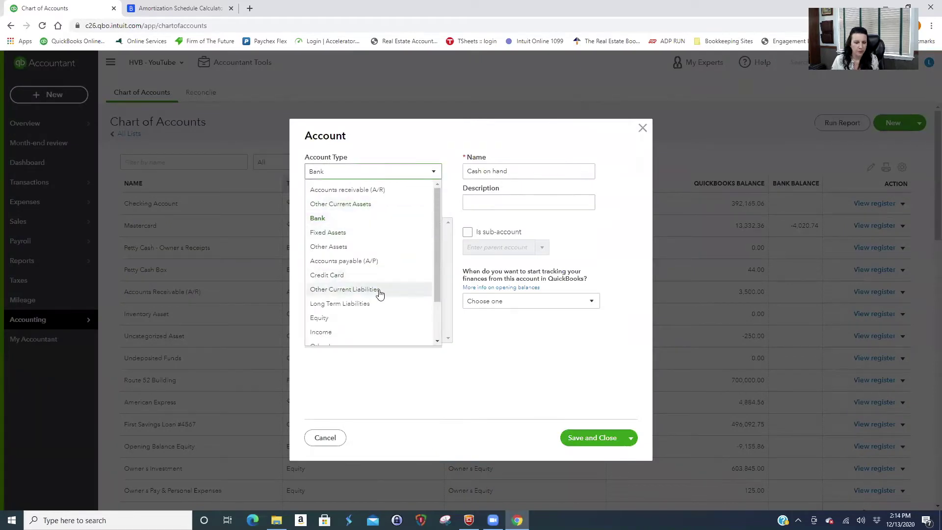
left_click(379, 290)
left_click(414, 205)
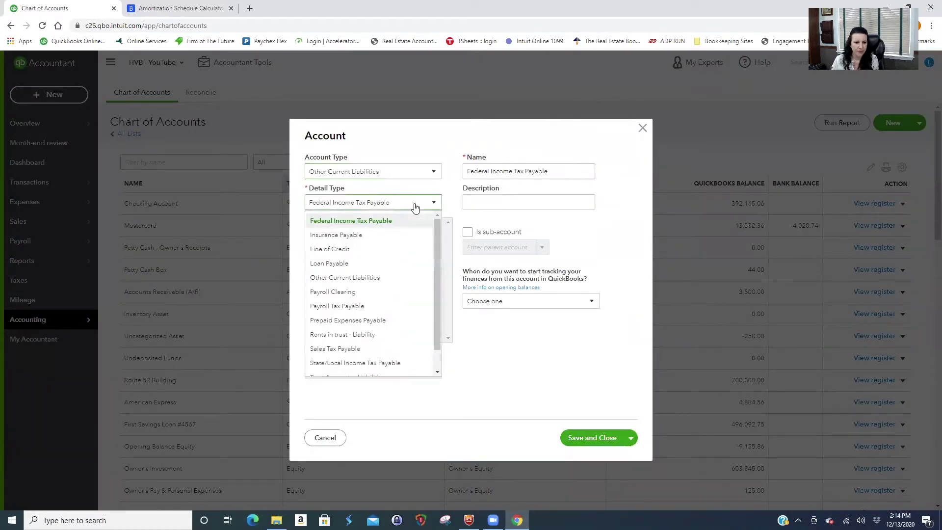
left_click(385, 277)
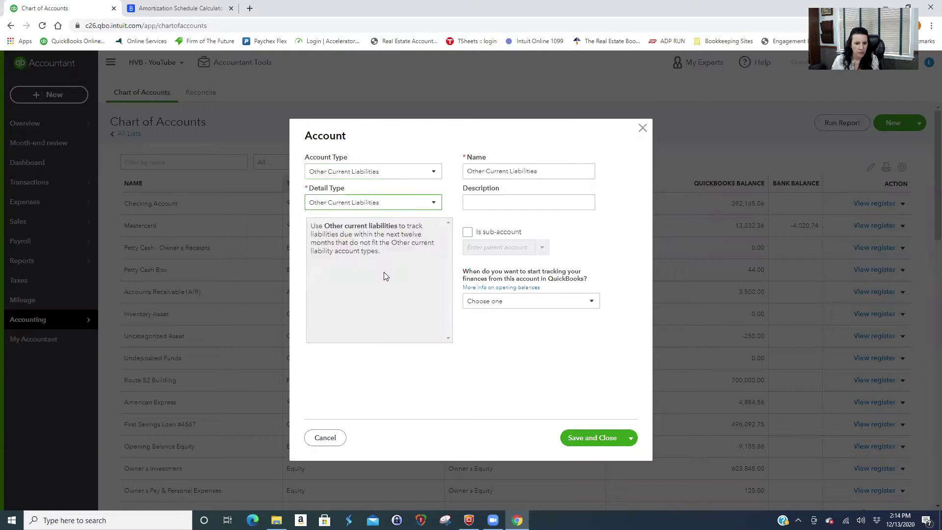
triple_click(554, 167)
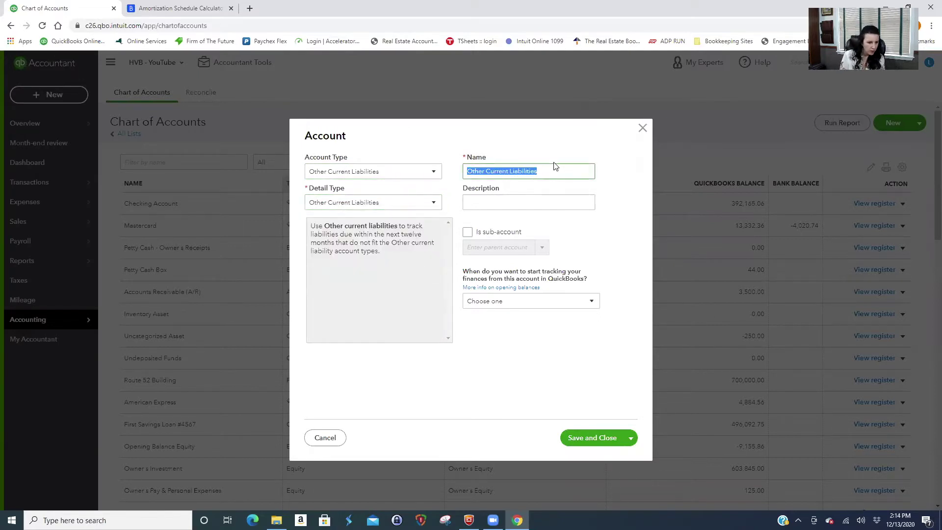
left_click(328, 437)
mouse_move(29, 223)
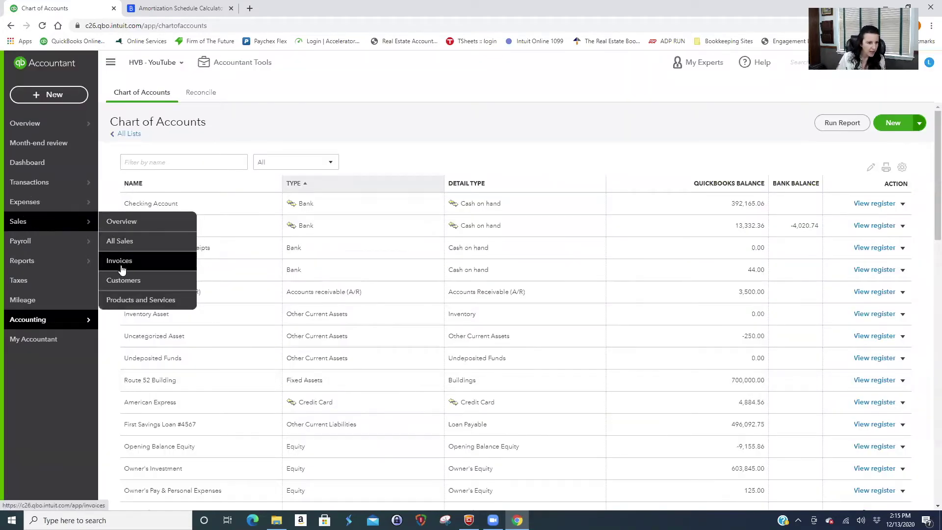
left_click(122, 281)
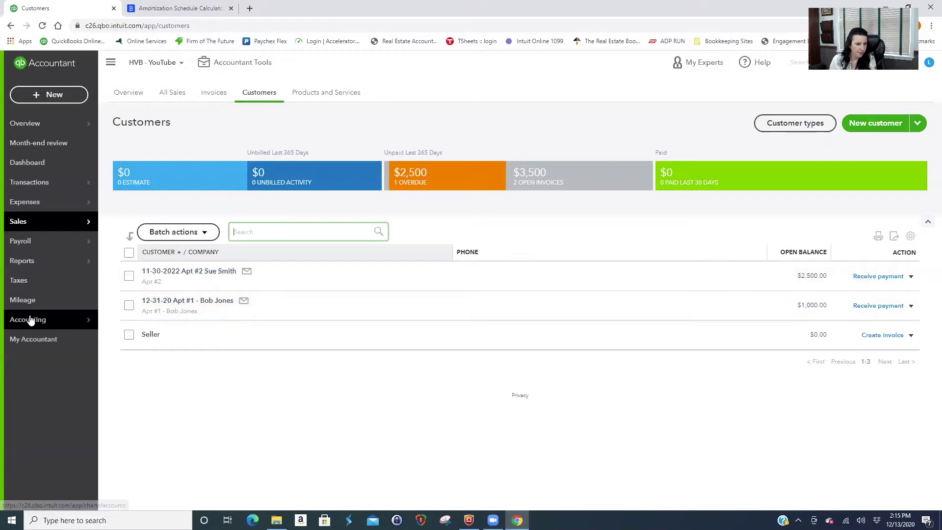
mouse_move(44, 319)
left_click(131, 318)
Filter the account list for 'sec' and 'tenant', then clear the filter and browse all accounts.
left_click(196, 162)
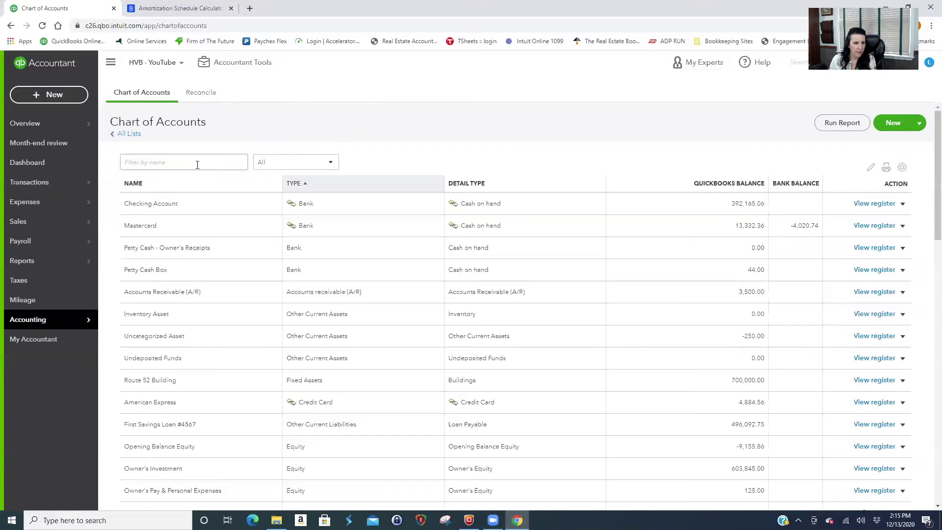
type("sec")
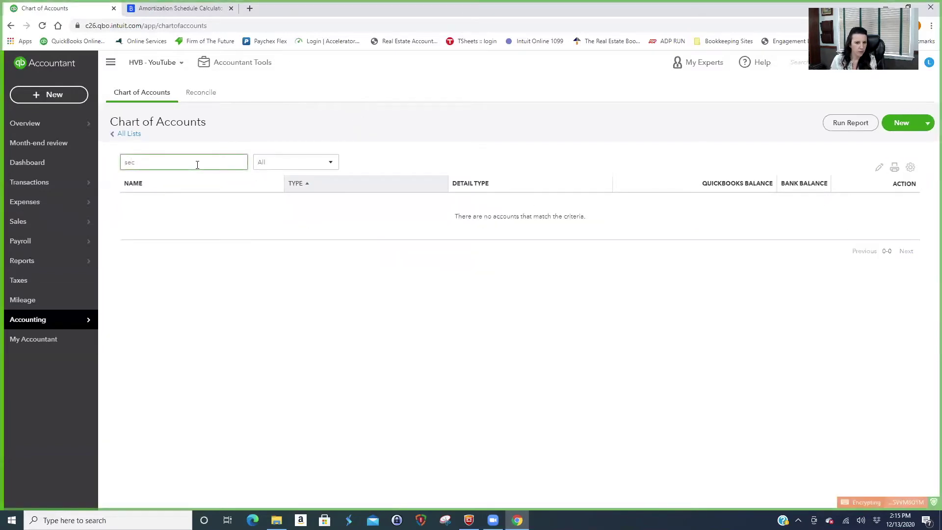
key("BackSpace")
key("BackSpace")
key("BackSpace")
type("ten")
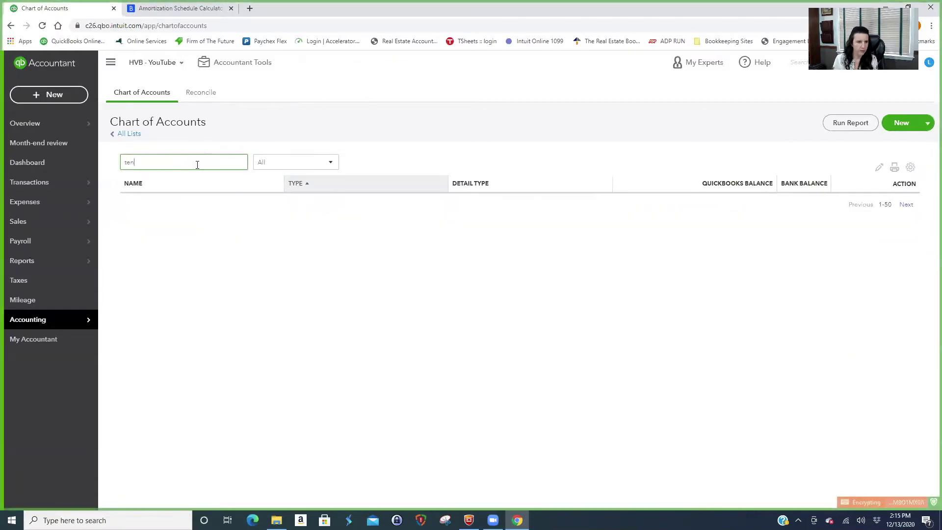
type("ant")
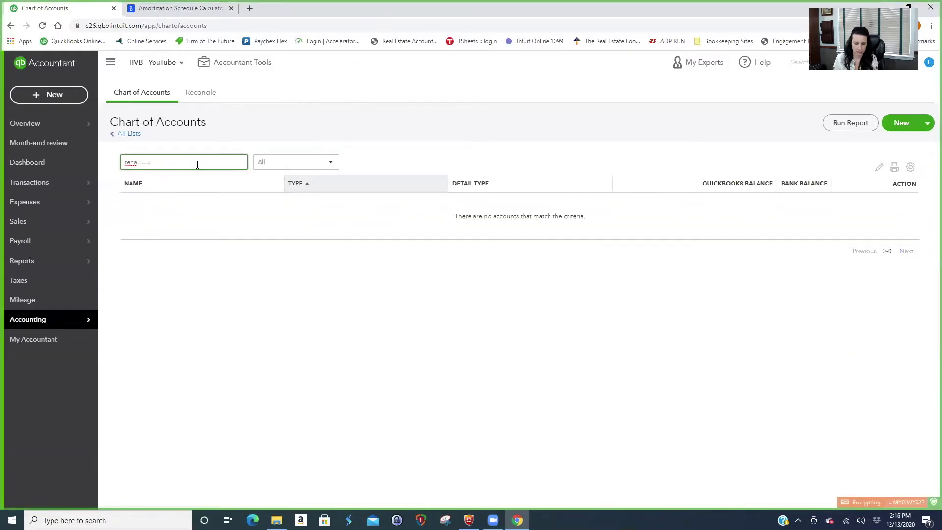
key("BackSpace")
key("BackSpace")
key("BackSpace")
key("BackSpace")
key("BackSpace")
key("BackSpace")
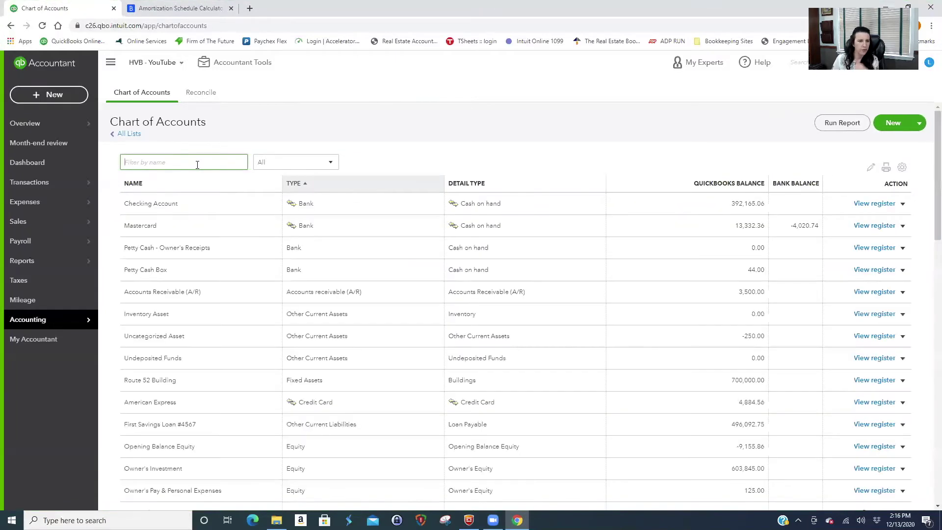
scroll(483, 377, "down", 2)
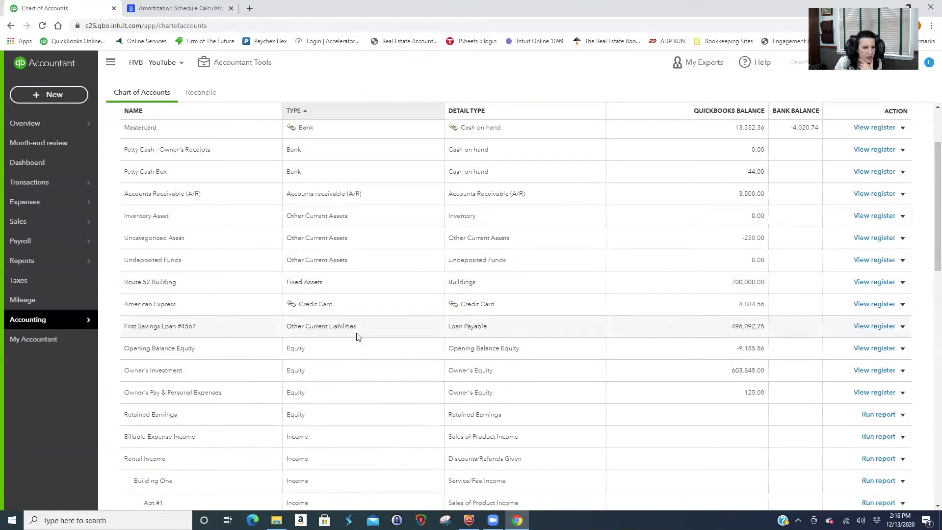
scroll(359, 407, "down", 4)
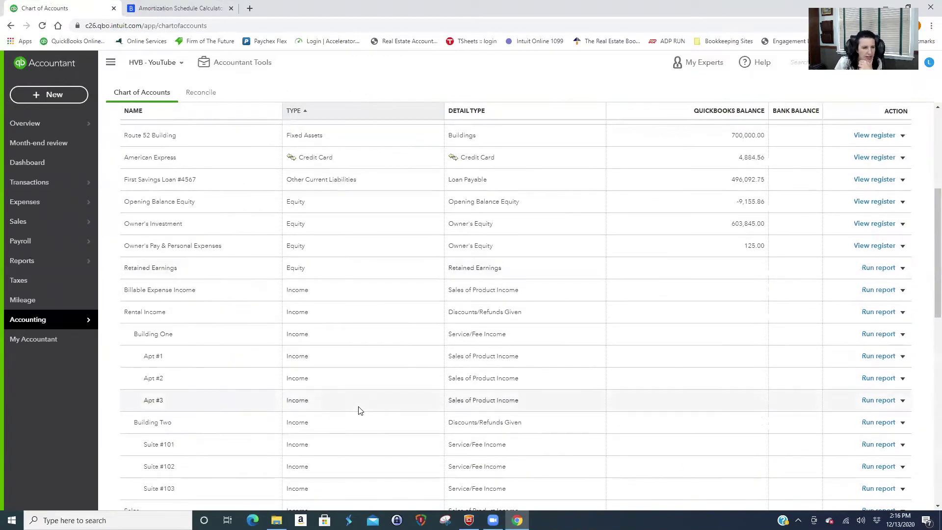
scroll(360, 408, "up", 6)
Create a 'Tenant Security Deposit' account with Other Current Liabilities type and detail type.
left_click(890, 123)
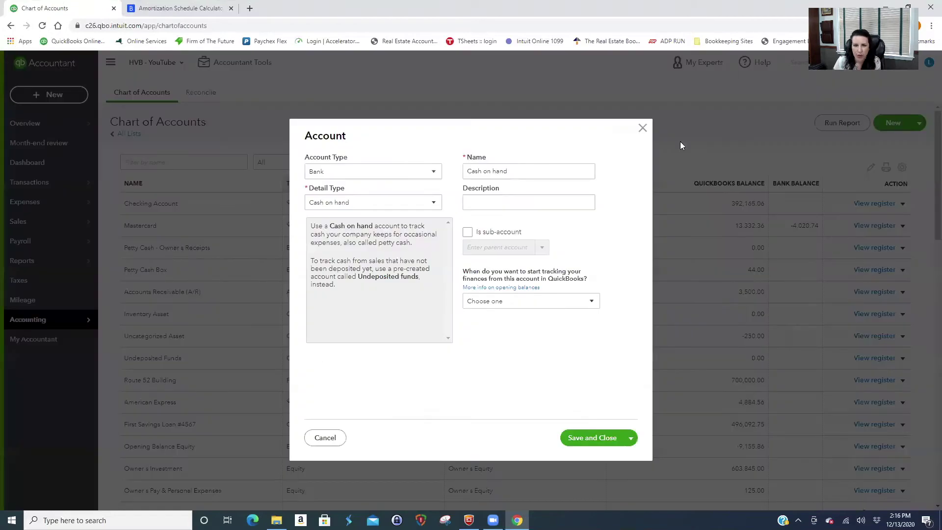
left_click(338, 180)
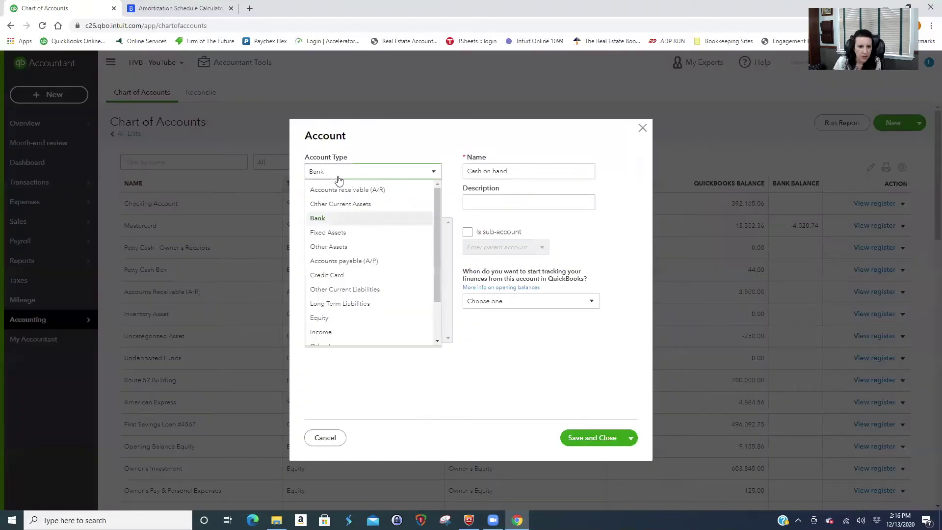
left_click(359, 290)
left_click(383, 201)
left_click(365, 275)
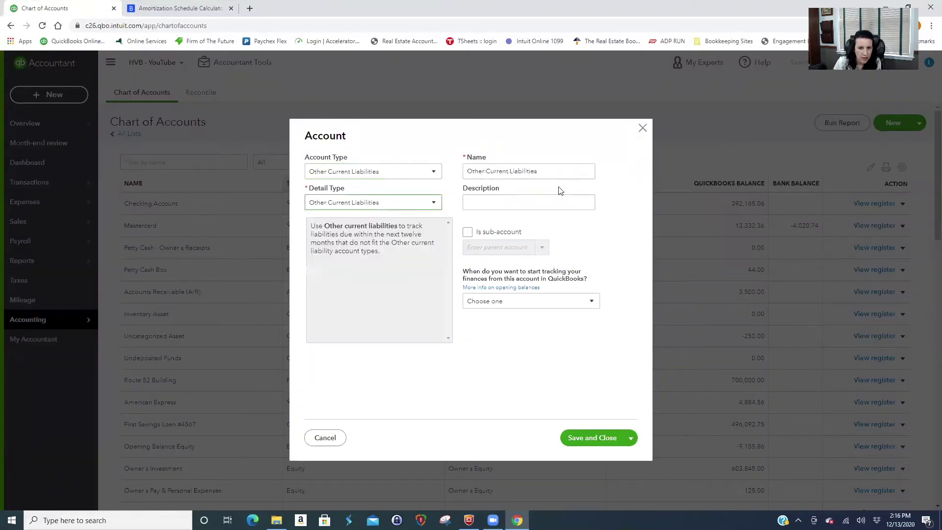
triple_click(558, 172)
type("Te")
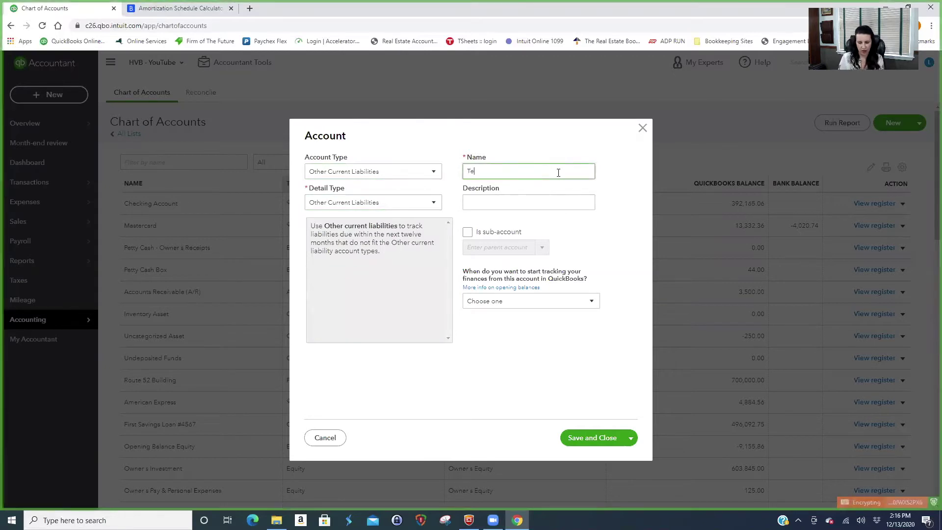
type("nant Sec")
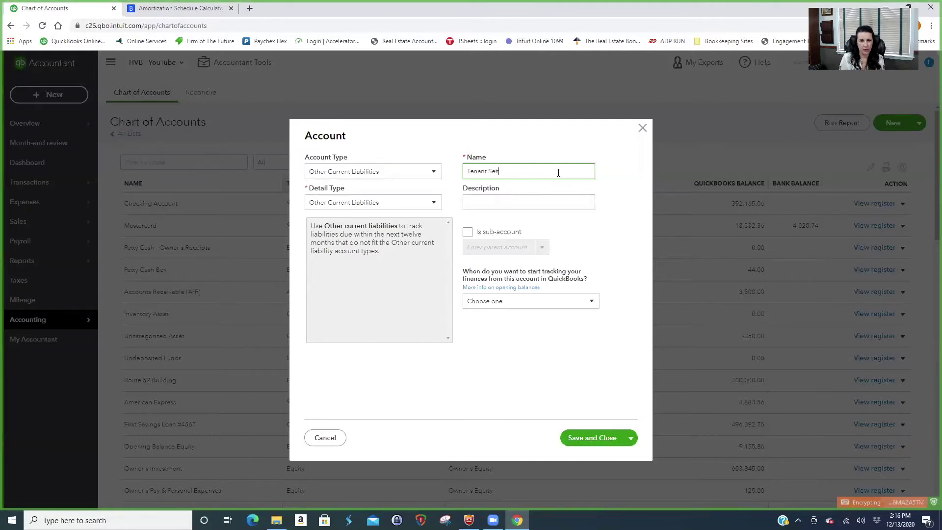
type("urity ")
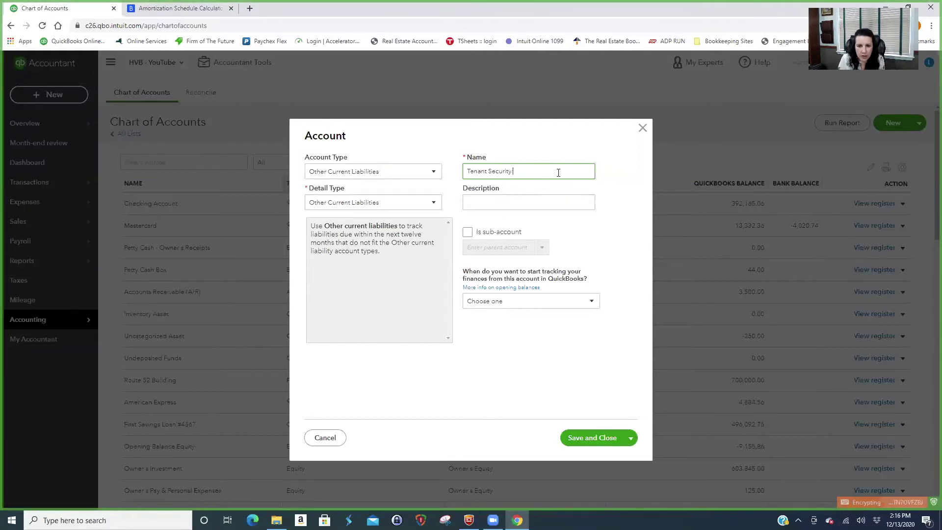
type("Deposit")
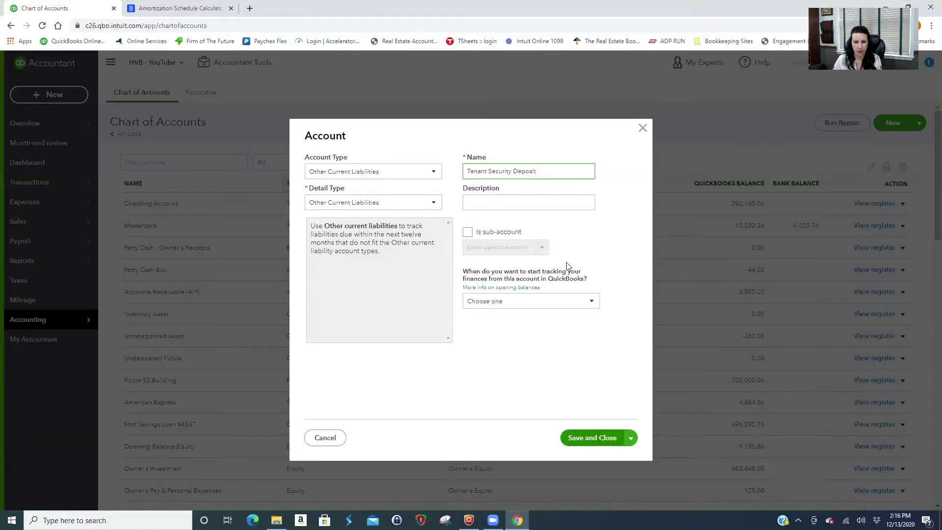
left_click(596, 437)
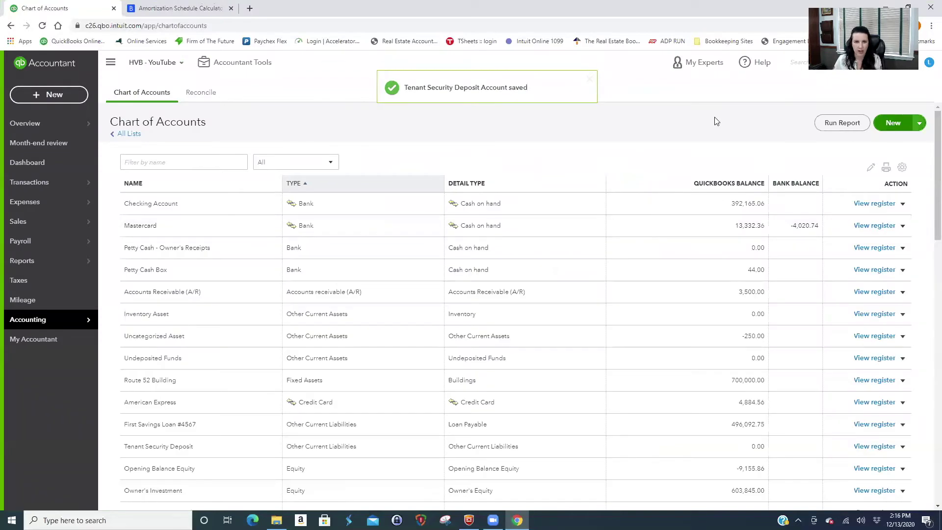
Add the first tenant's Other Current Liabilities sub-account under Tenant Security Deposit, using Save and new.
left_click(892, 123)
left_click(373, 172)
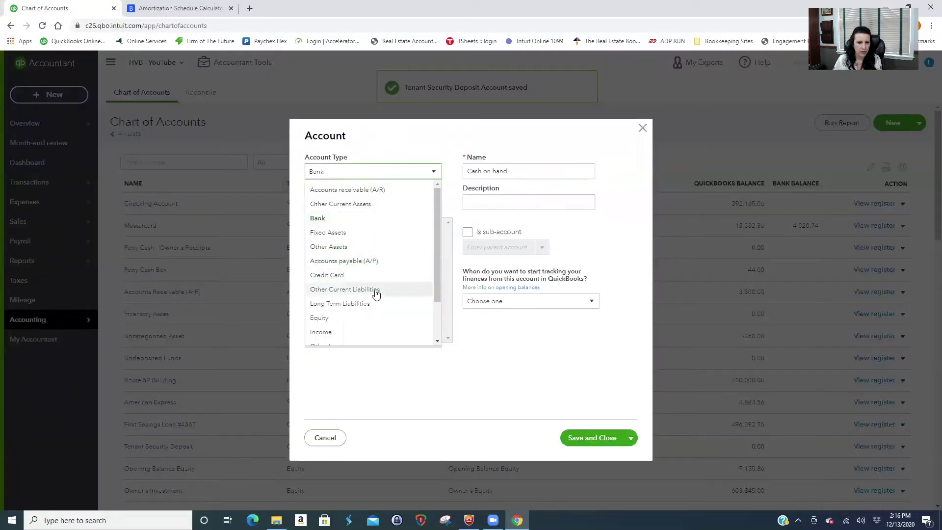
left_click(374, 290)
left_click(386, 203)
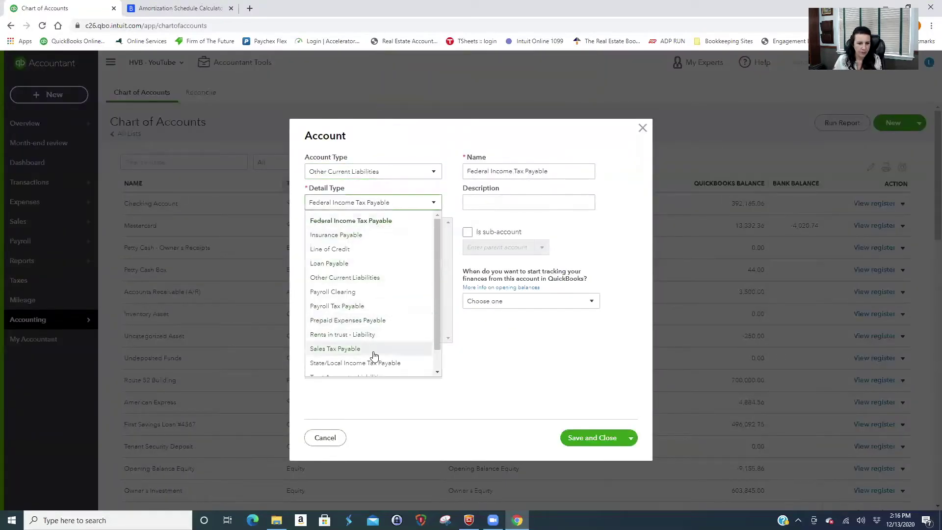
left_click(379, 277)
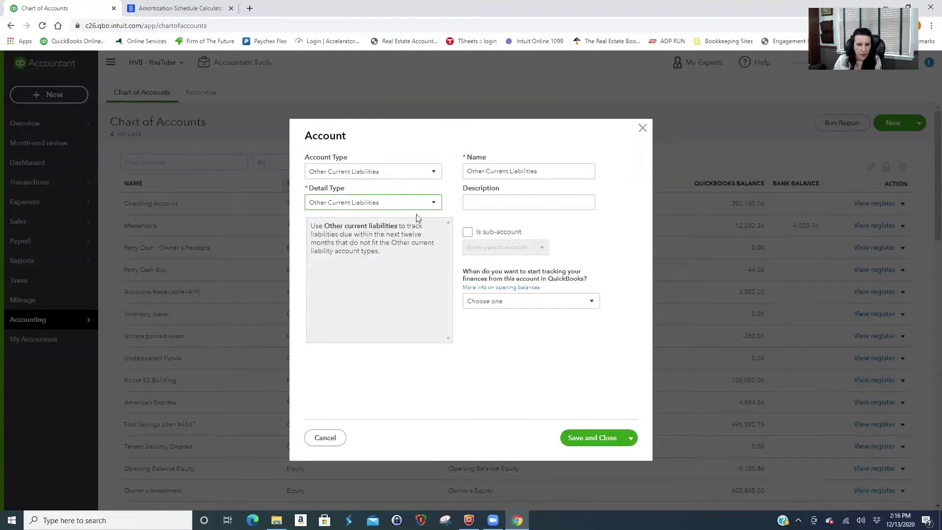
left_click(467, 233)
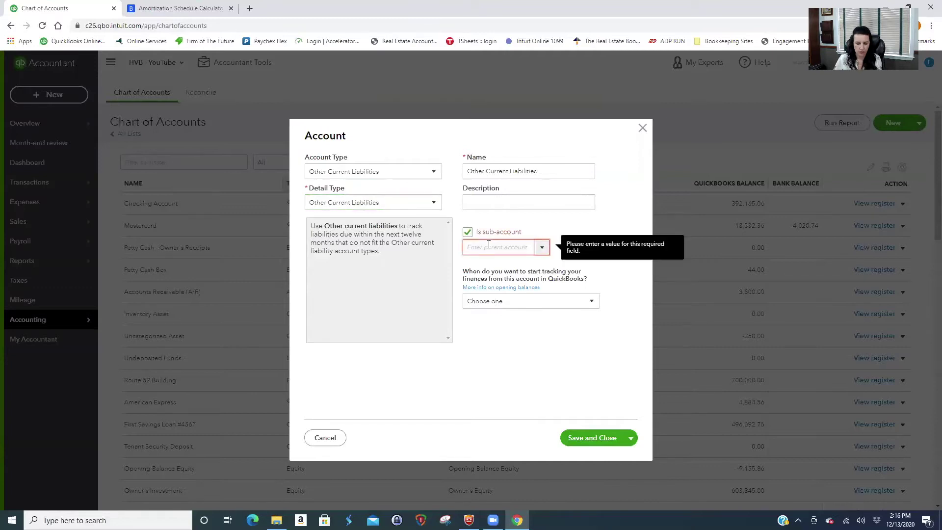
type("sec")
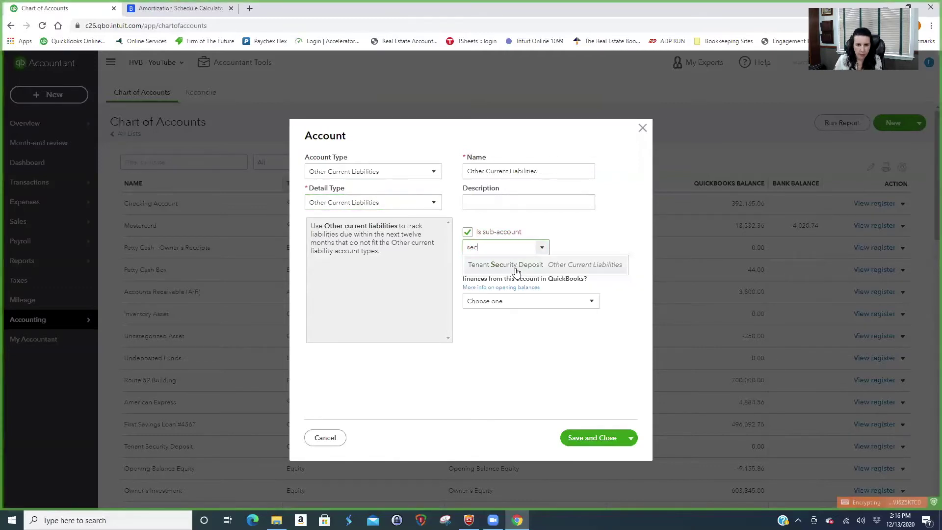
left_click(515, 265)
triple_click(543, 168)
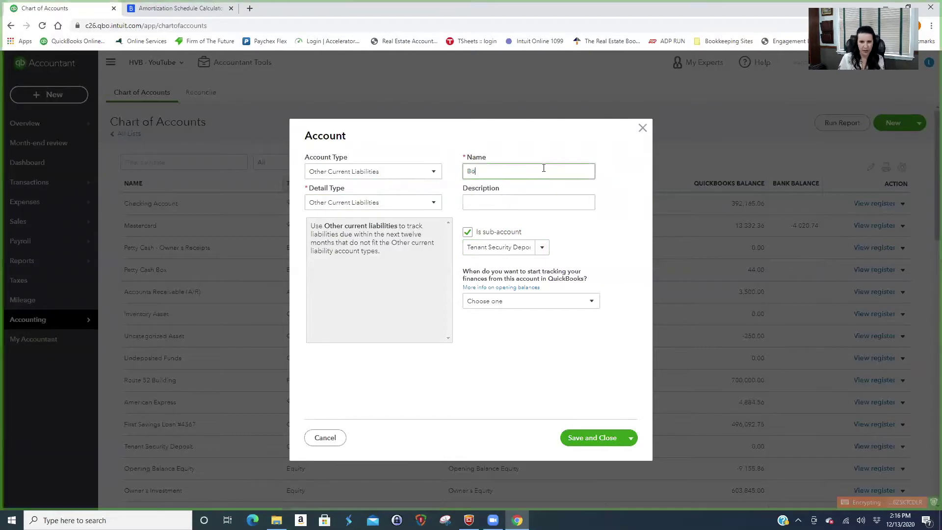
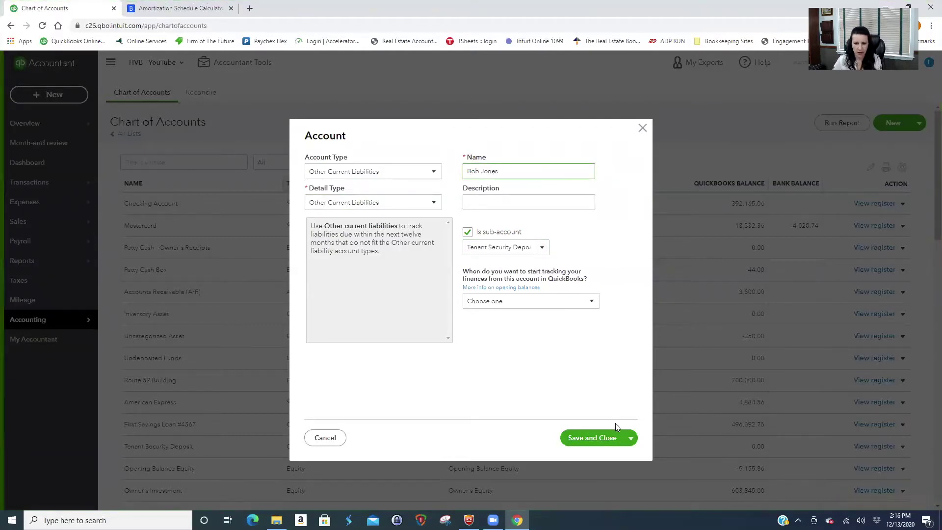
left_click(630, 438)
left_click(589, 456)
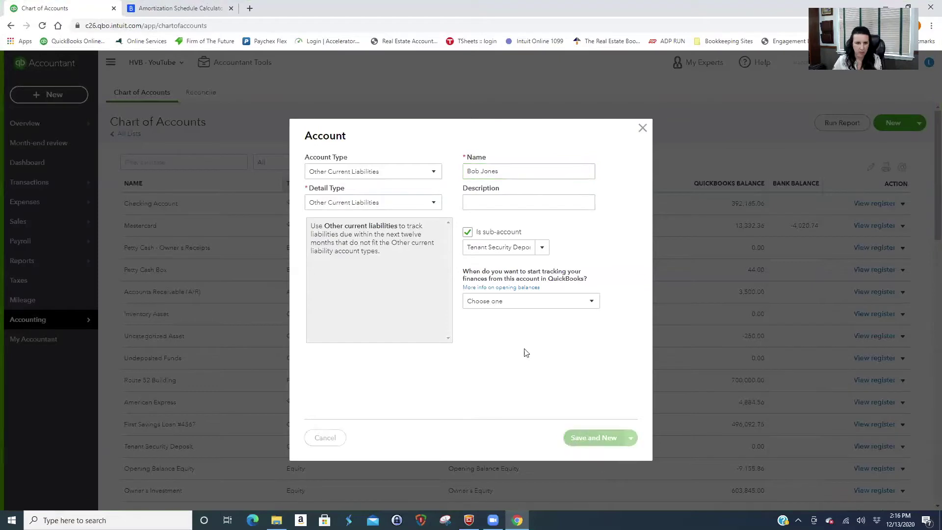
Add the second tenant's sub-account under Tenant Security Deposit and save and close.
left_click(434, 173)
left_click(427, 145)
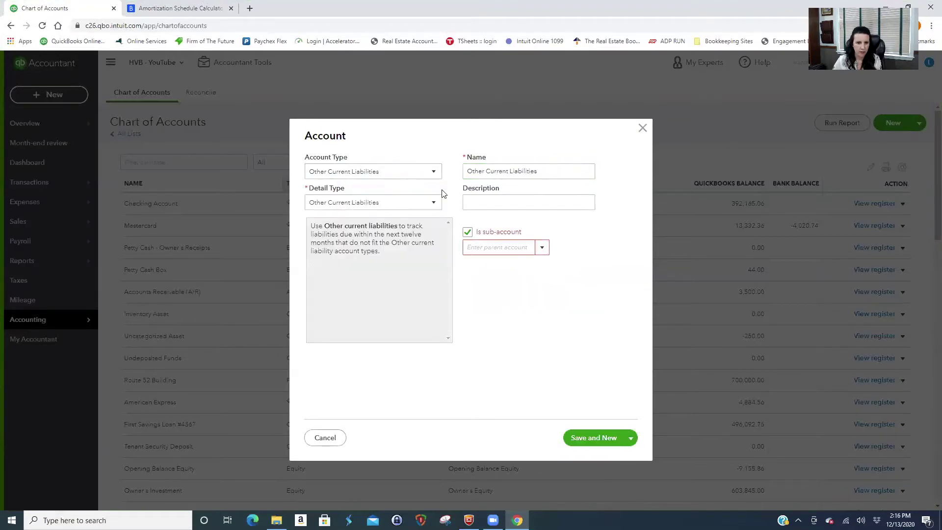
left_click(492, 244)
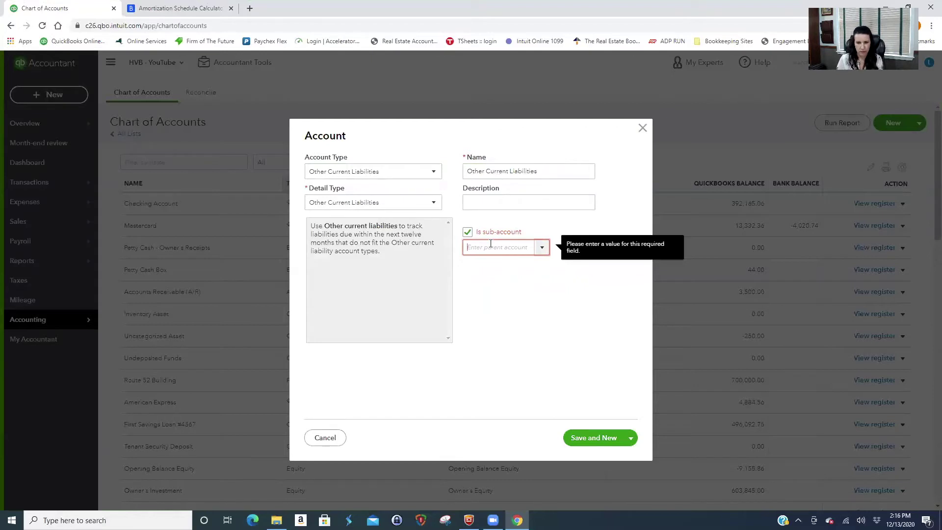
type("secu")
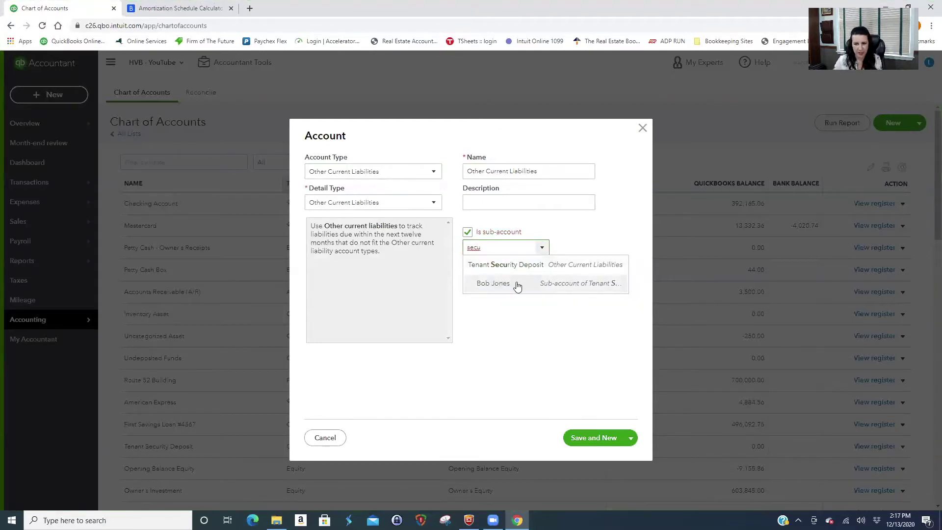
left_click(493, 265)
triple_click(535, 172)
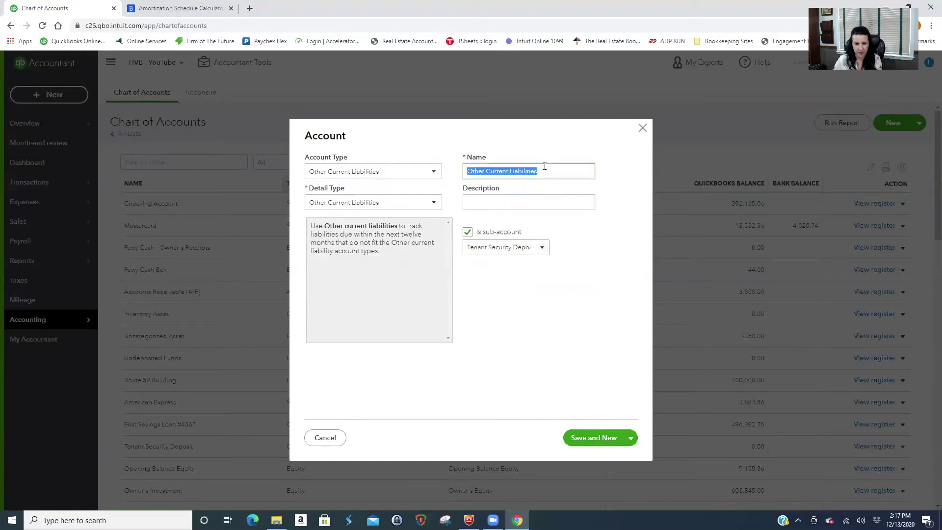
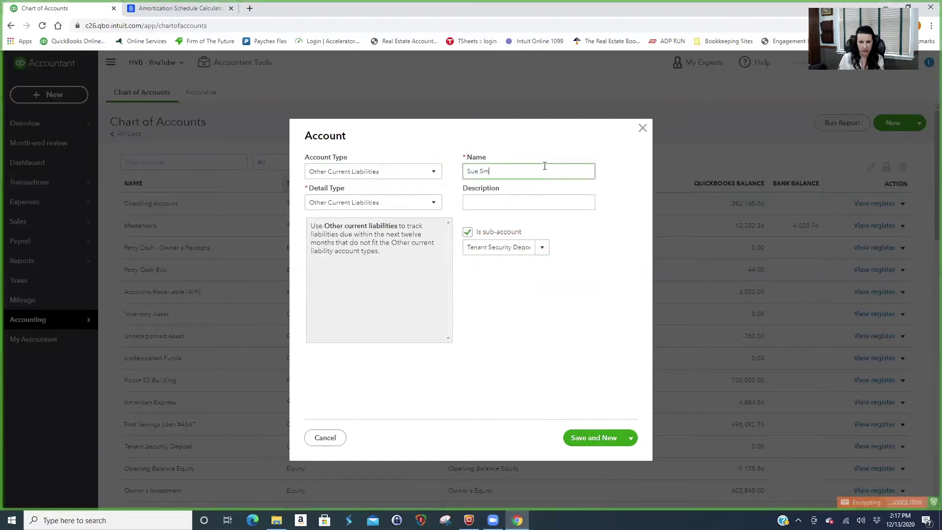
left_click(631, 438)
left_click(588, 457)
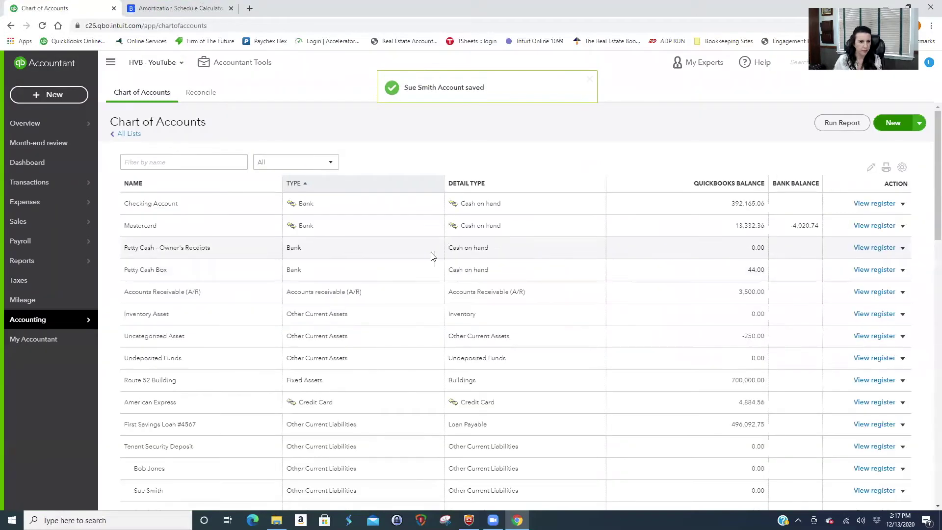
scroll(337, 314, "down", 2)
scroll(338, 314, "down", 2)
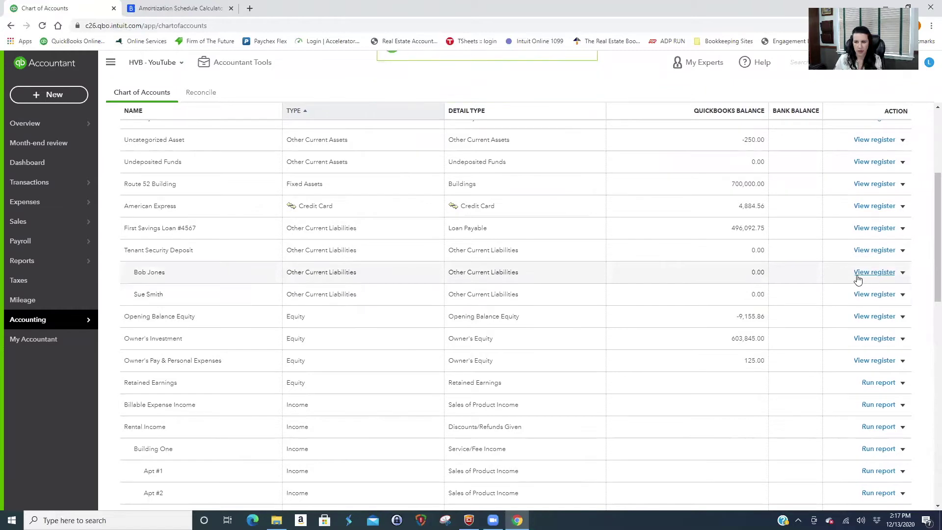
left_click(36, 96)
Enter a 12/13/2020 bank deposit of $1,200 from the Apt #1 tenant to their security deposit sub-account.
left_click(384, 153)
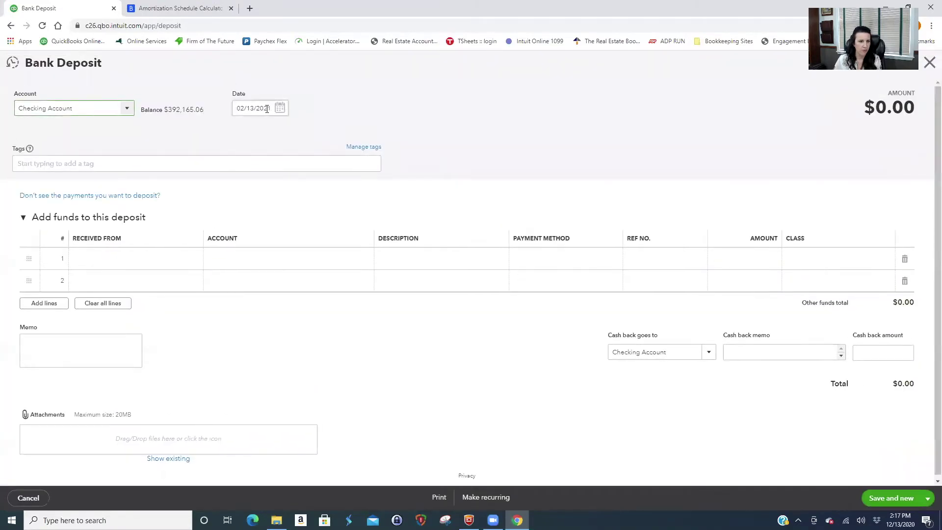
left_click_drag(272, 108, 235, 109)
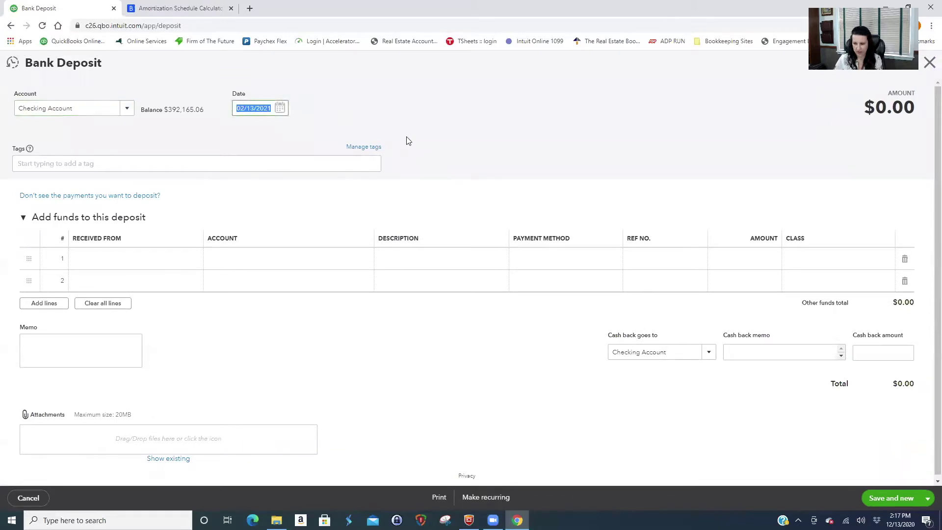
type("12/13/")
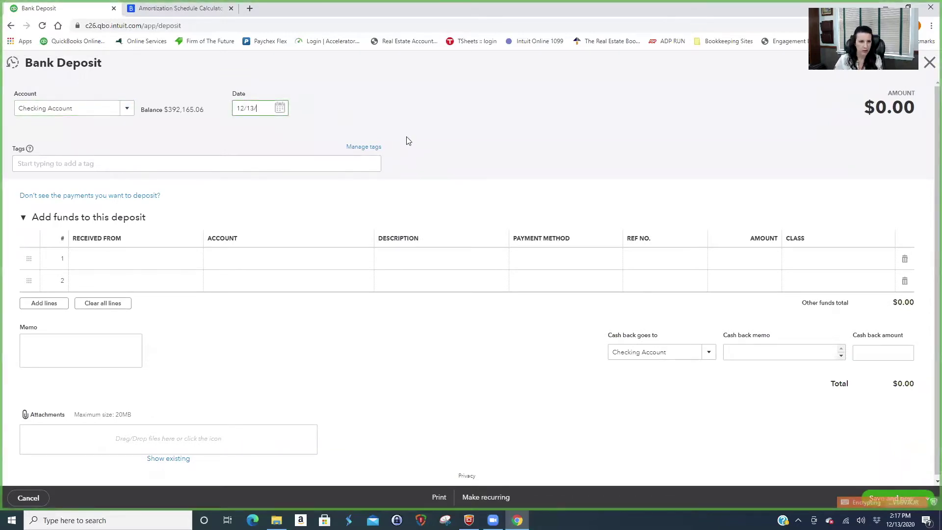
type("2020")
left_click(132, 256)
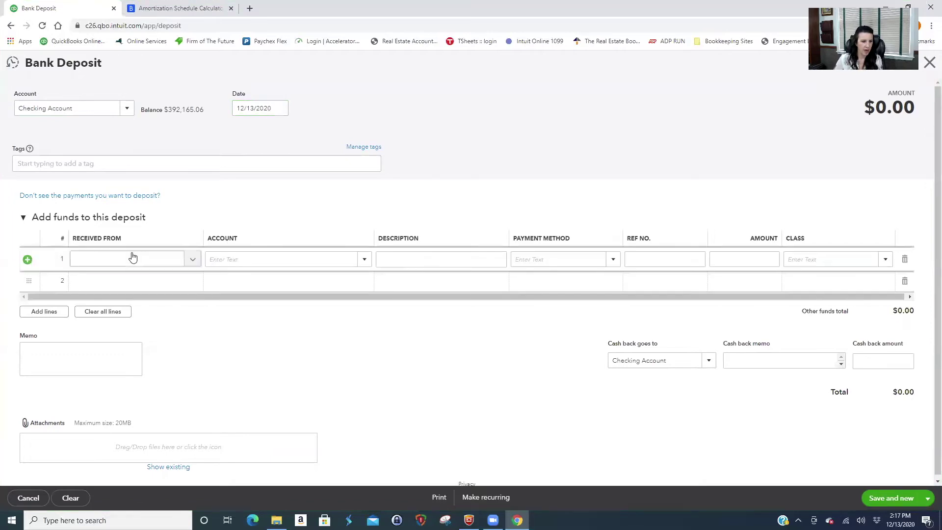
type("Bob")
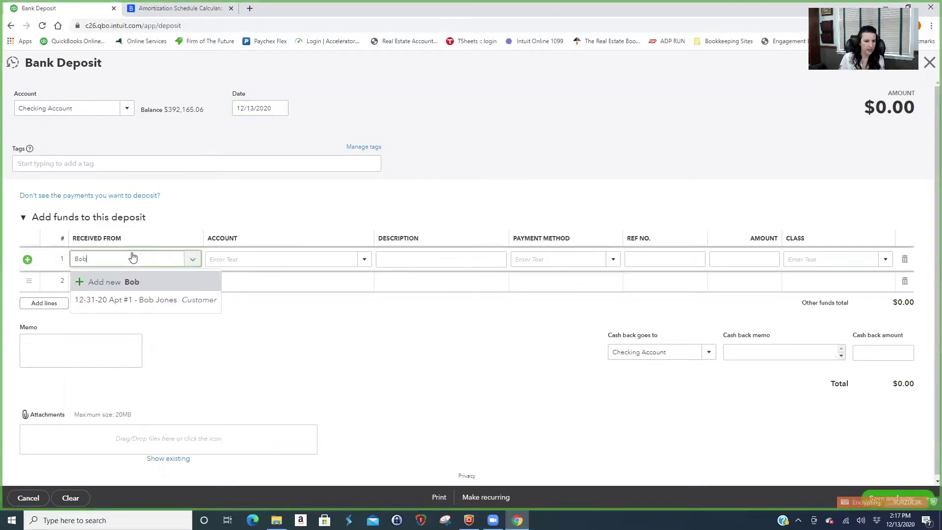
left_click(157, 299)
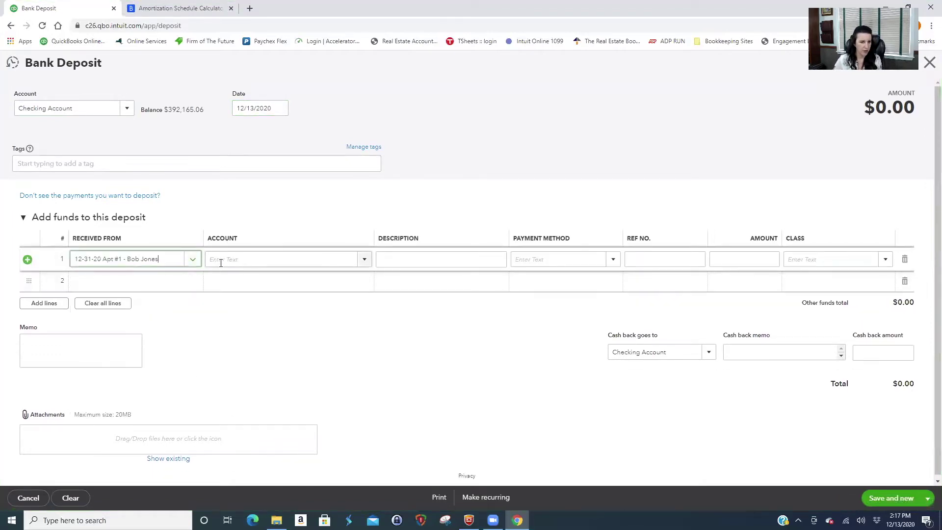
left_click(222, 262)
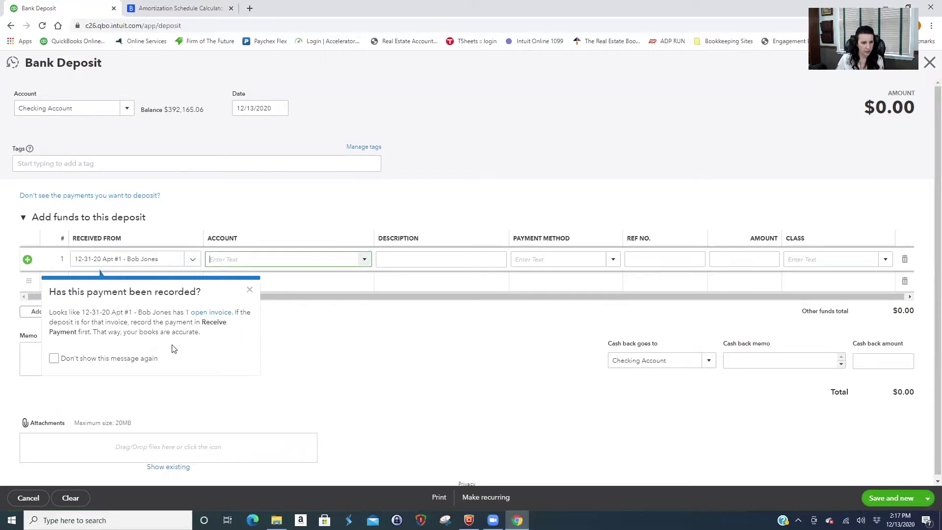
left_click(250, 292)
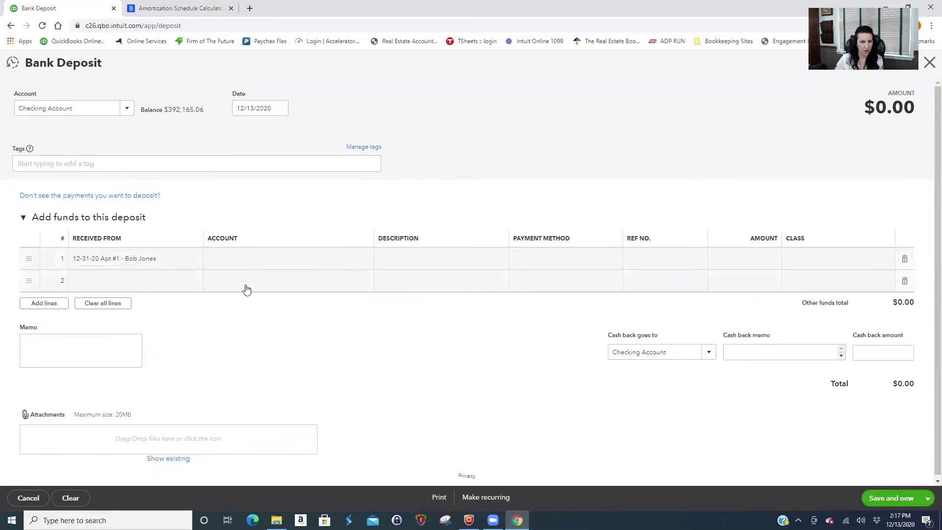
left_click(257, 261)
type("bob")
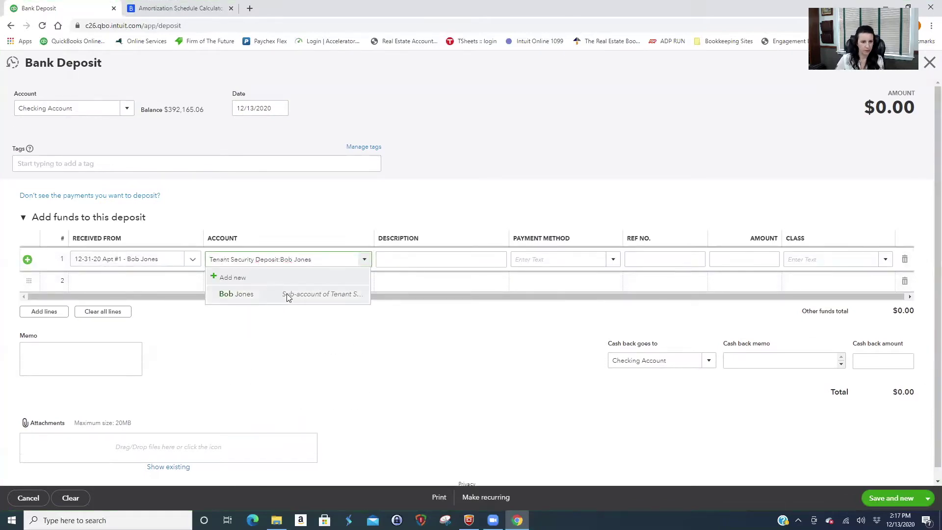
left_click(287, 293)
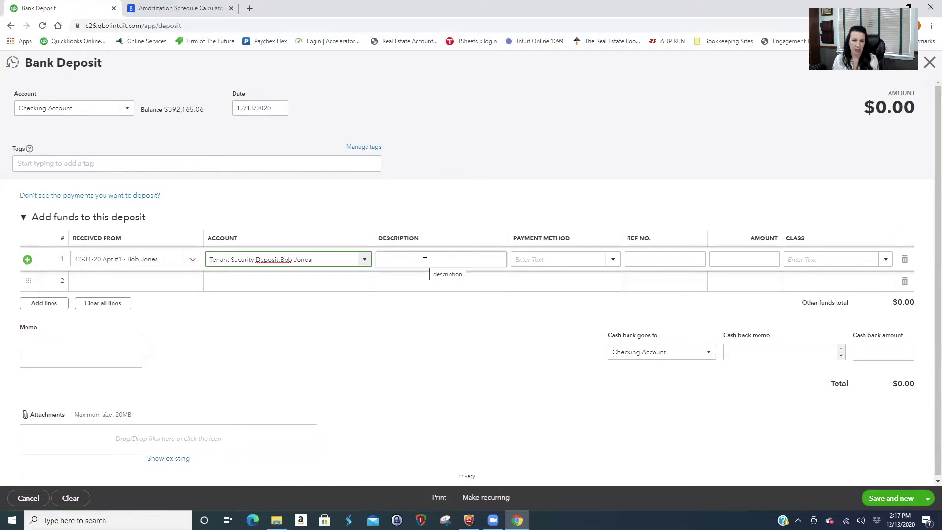
left_click(746, 258)
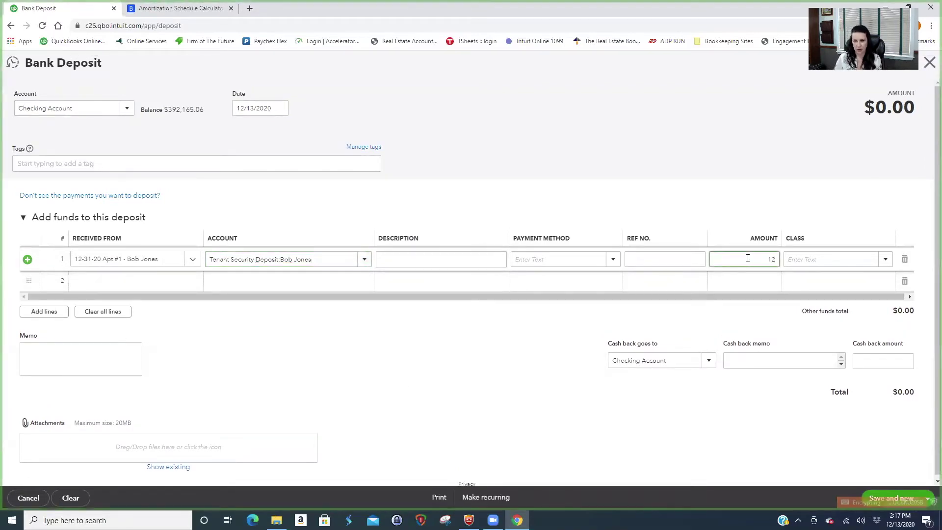
type("1200")
left_click(819, 260)
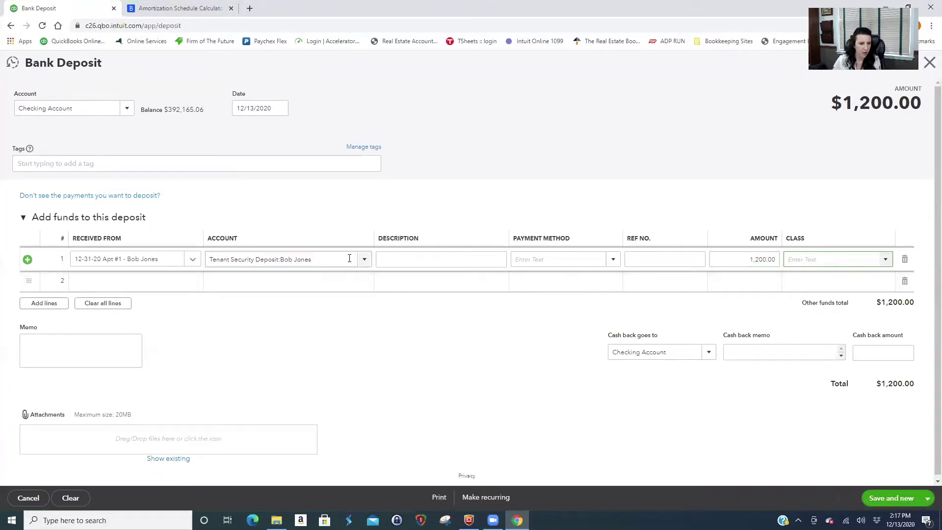
Describe the line as the tenant's security deposit, paste it into the memo, and save and new.
left_click(399, 260)
type("Se")
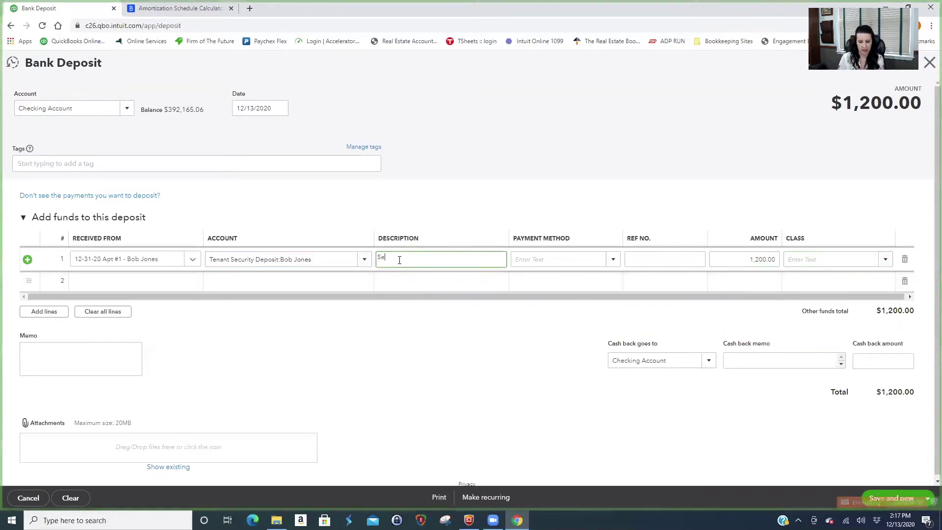
type("curity Depos")
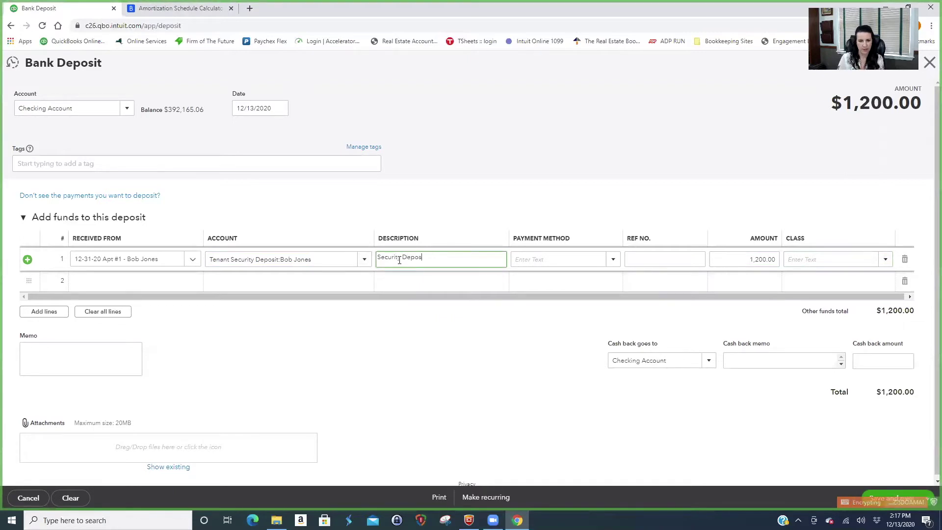
left_click_drag(462, 257, 380, 274)
key("ctrl+c")
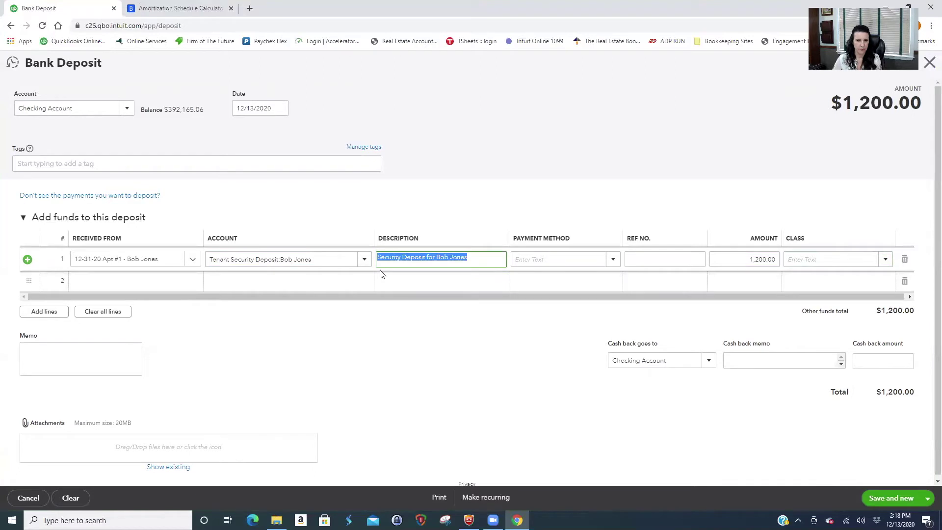
left_click(69, 343)
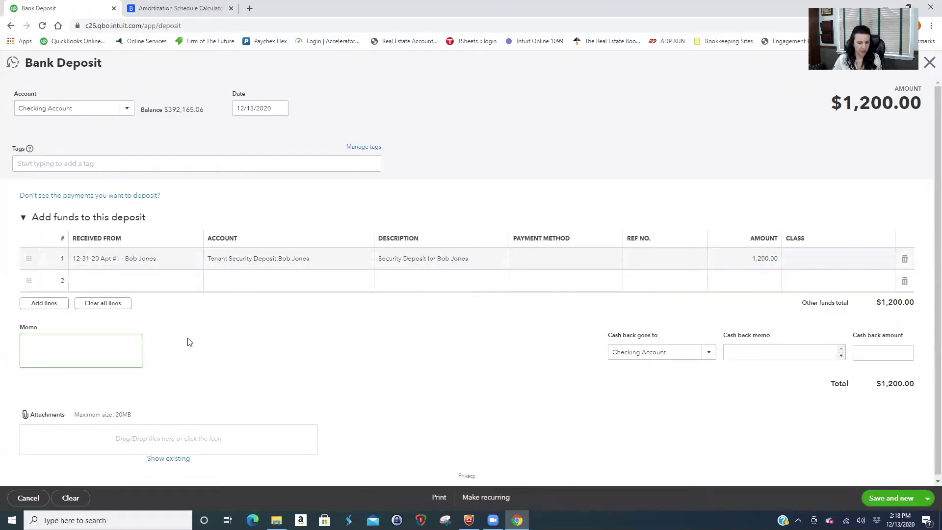
key("ctrl+v")
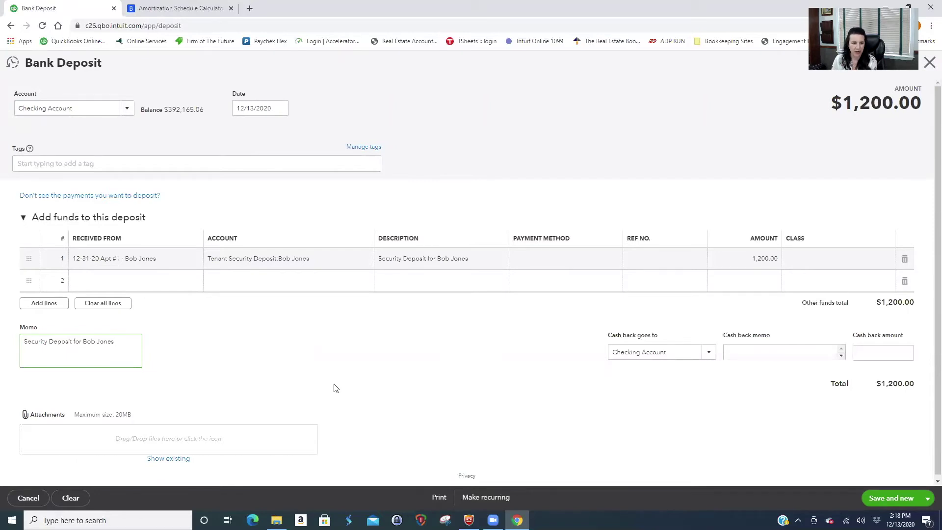
left_click(927, 498)
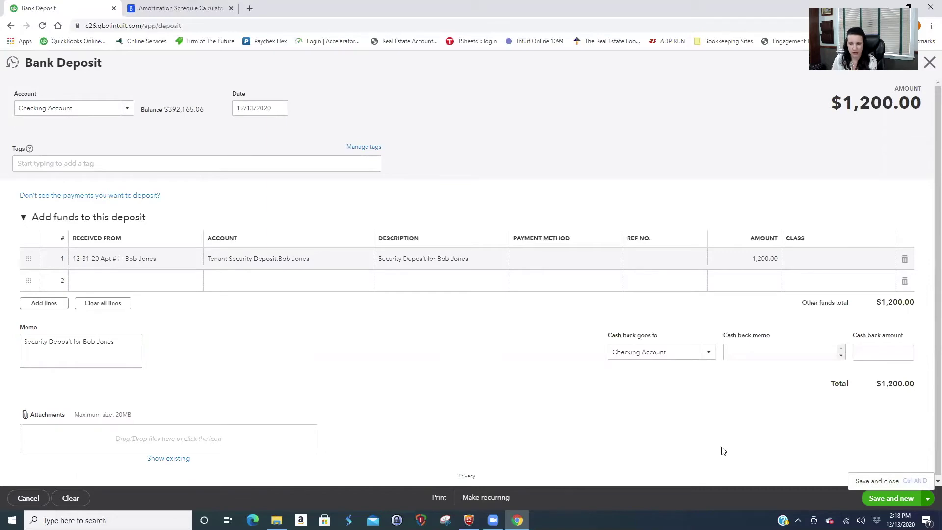
left_click(873, 498)
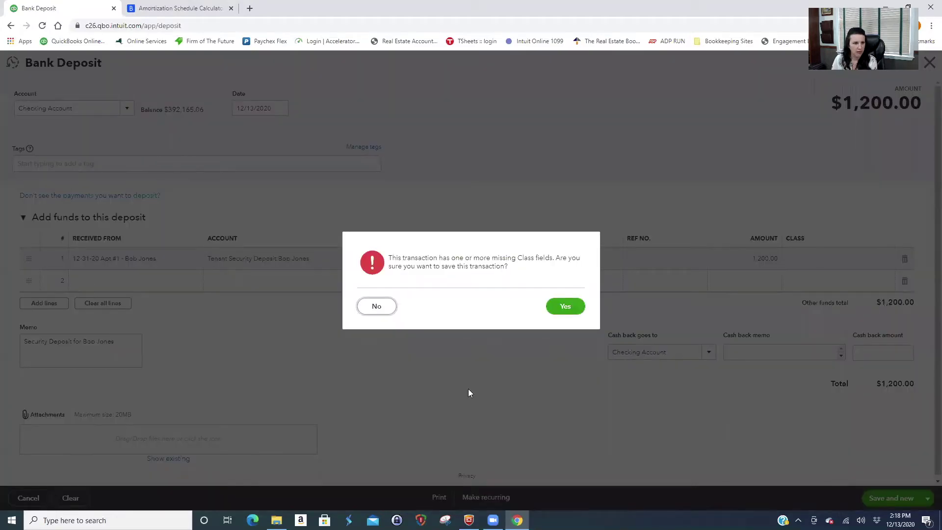
left_click(563, 307)
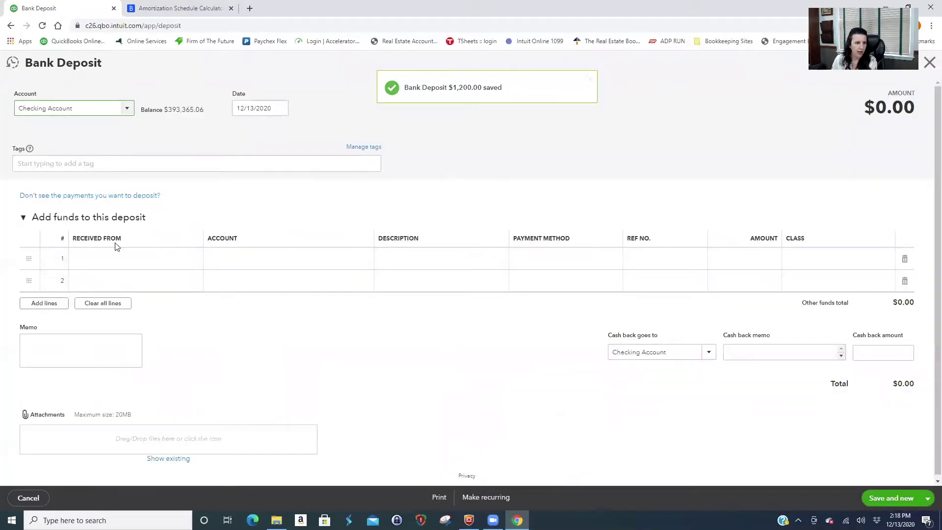
Record $1,200 from the Apt #2 tenant into her Tenant Security Deposit sub-account.
left_click(117, 262)
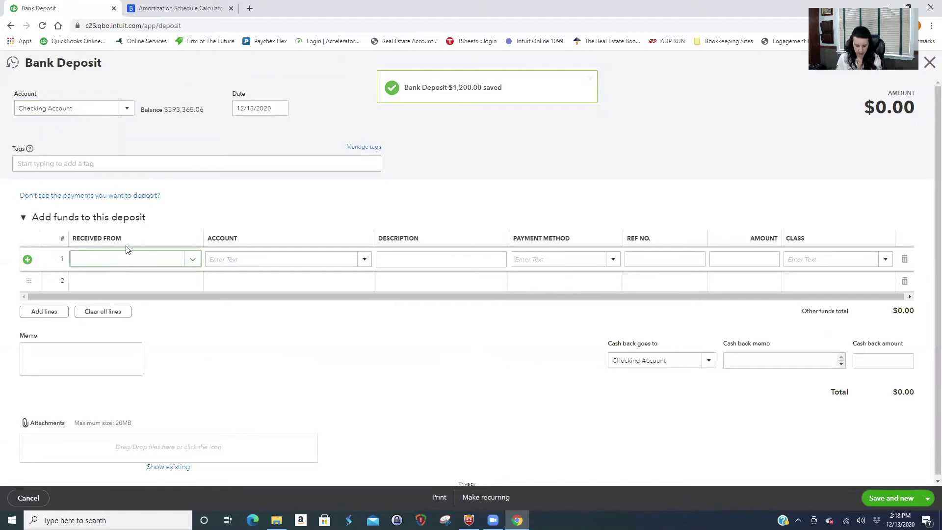
type("sue")
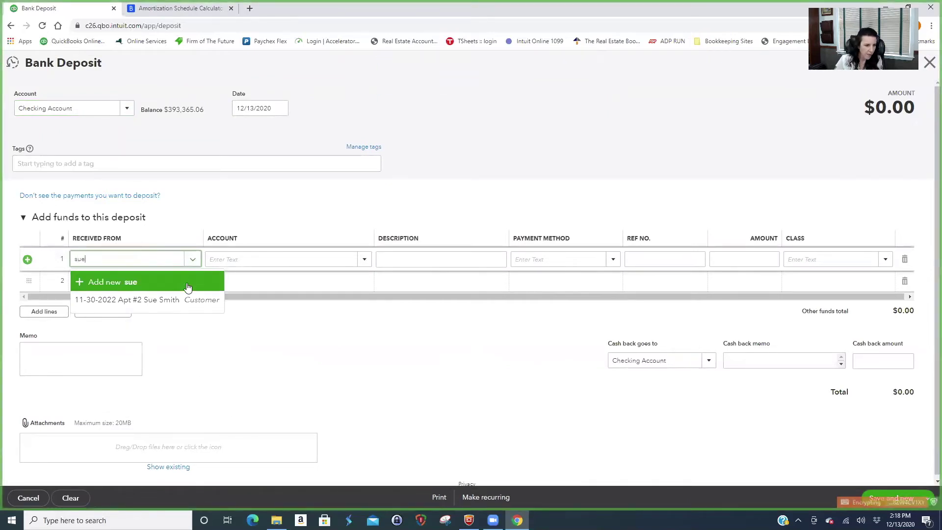
left_click(122, 296)
left_click(215, 257)
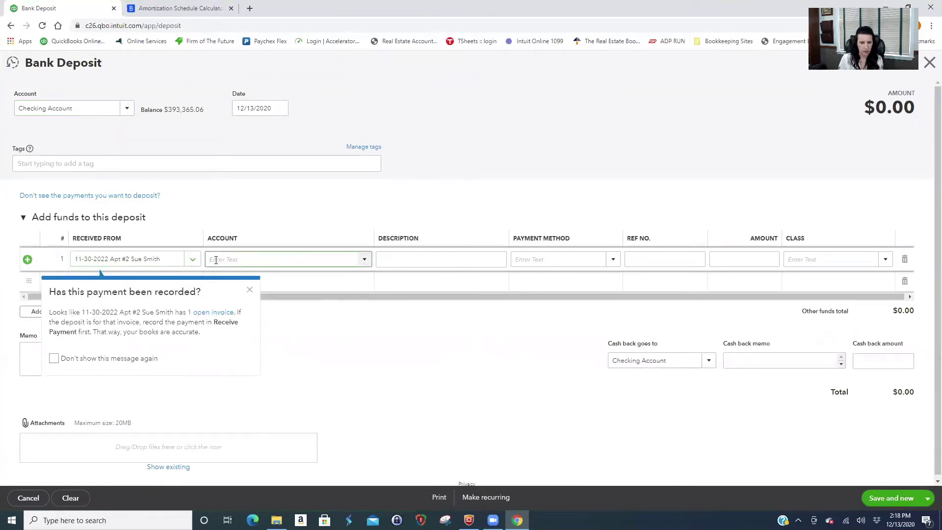
left_click(250, 293)
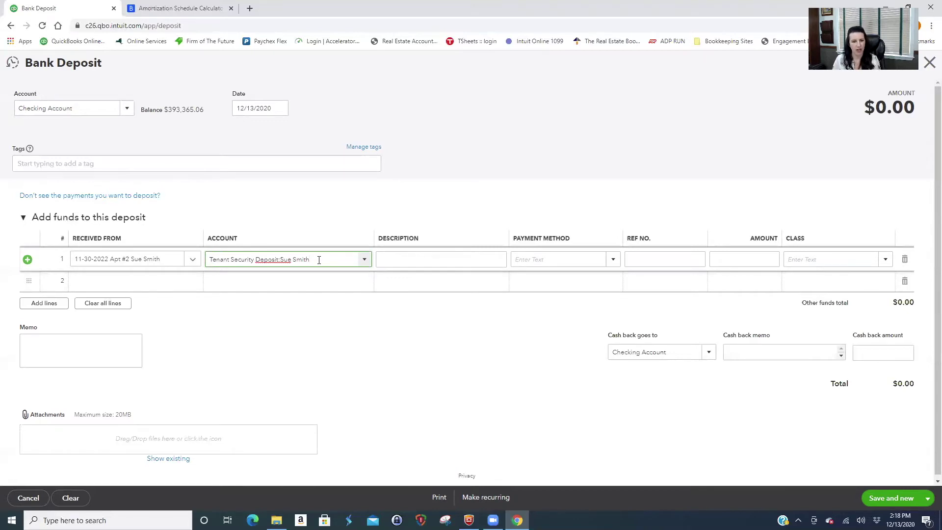
left_click(385, 263)
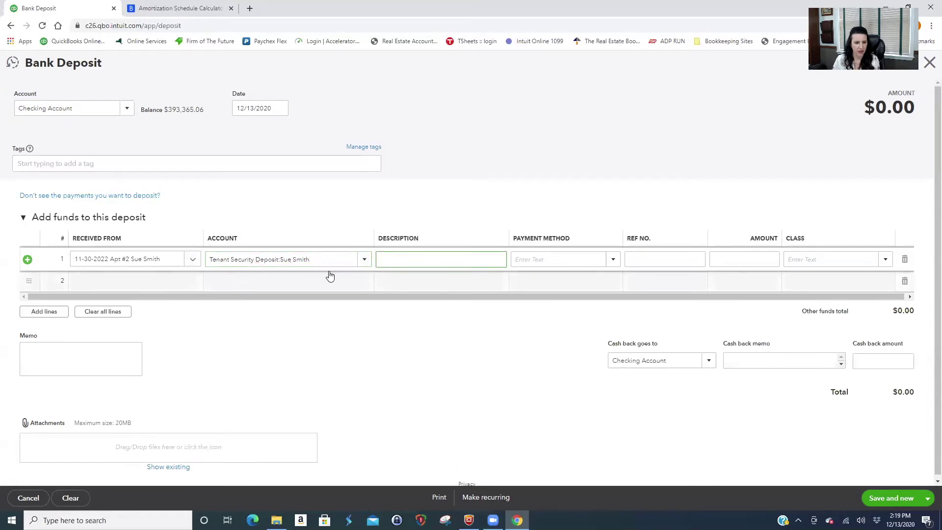
left_click(759, 257)
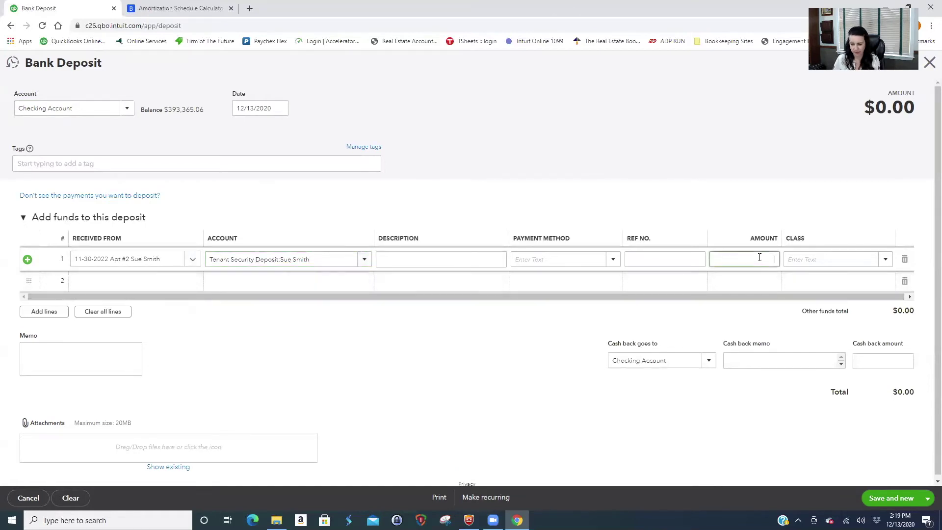
type("1200")
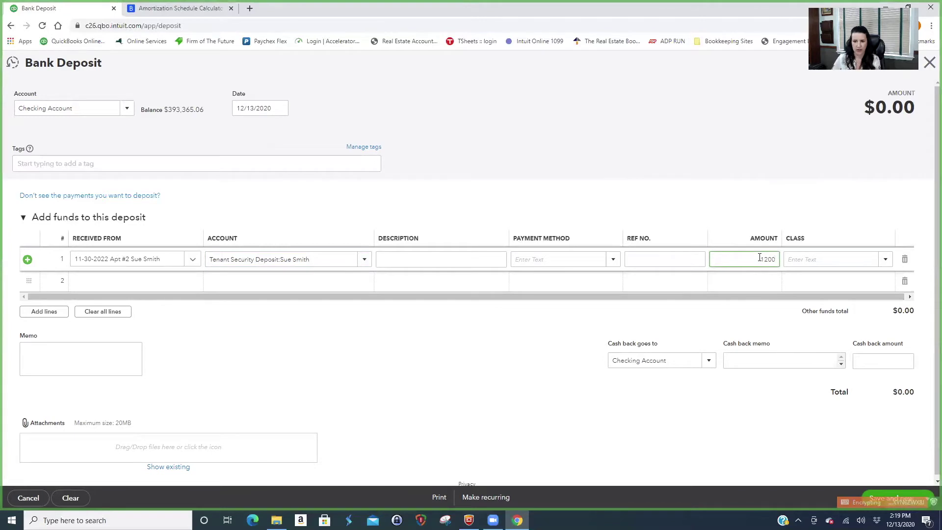
Describe the line as the Apt #2 tenant's security deposit and paste the description into the memo.
left_click(391, 260)
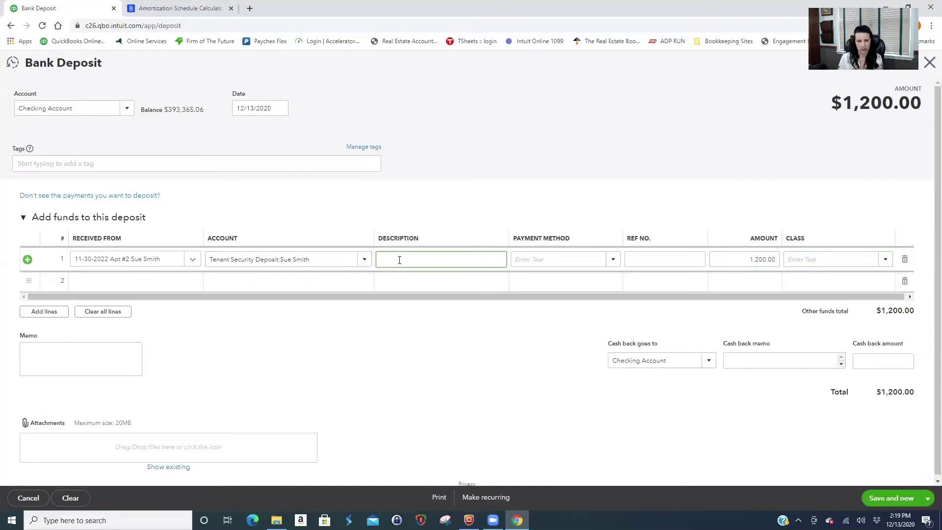
type("Deposi")
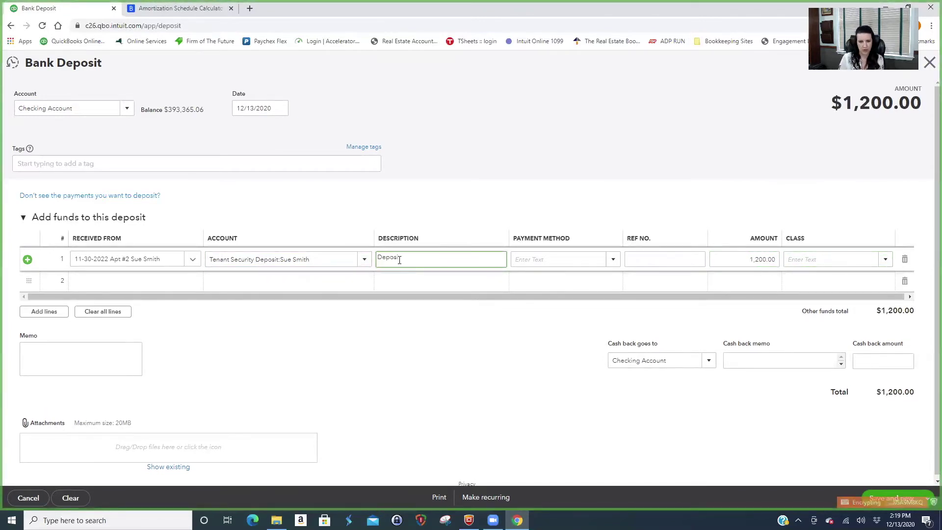
key("BackSpace")
key("BackSpace")
type("Security Deposit")
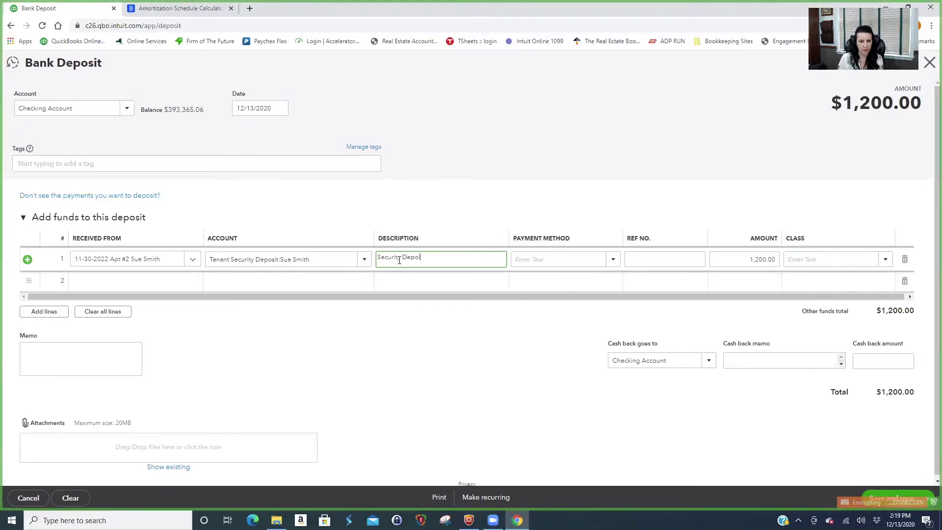
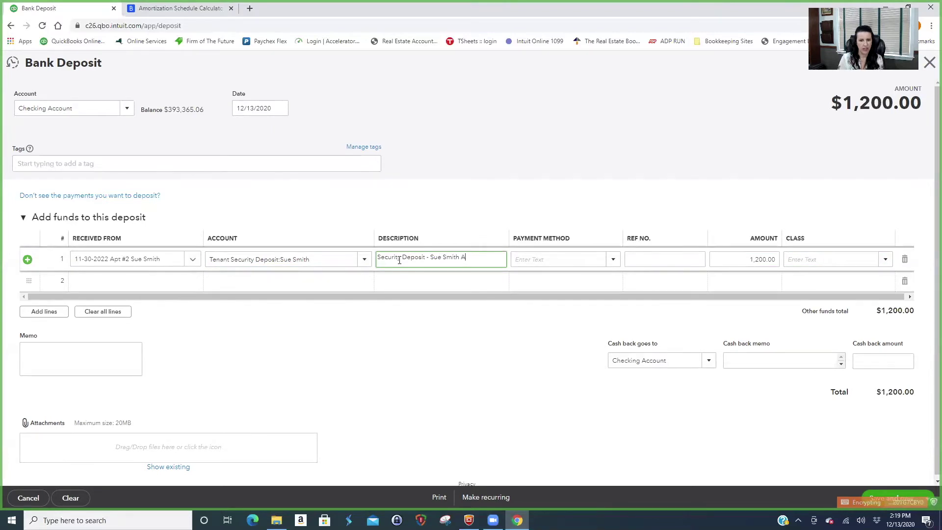
type("pt")
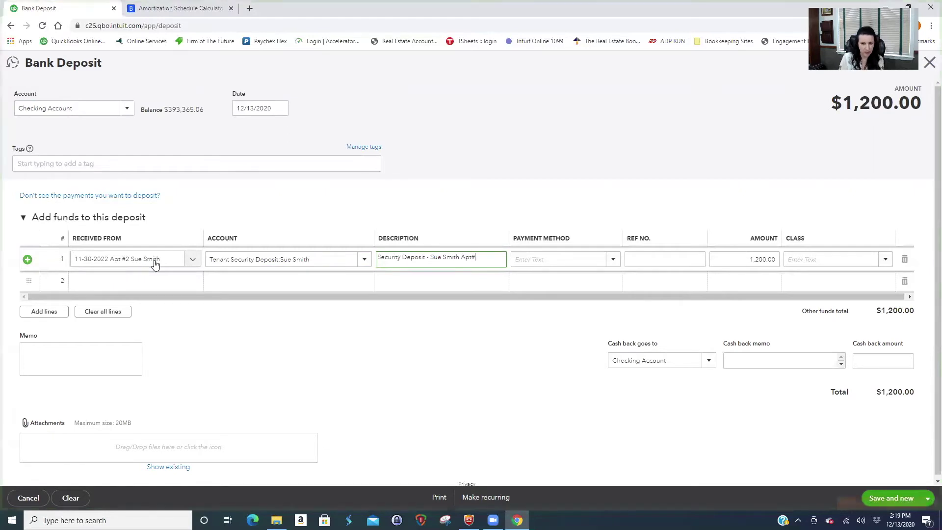
type("#2")
left_click_drag(481, 257, 377, 267)
key("ctrl+c")
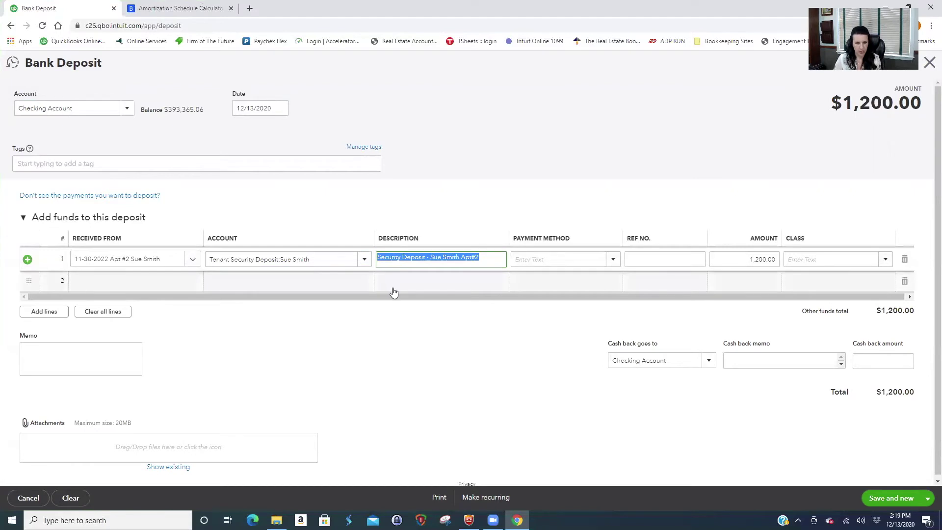
left_click(39, 352)
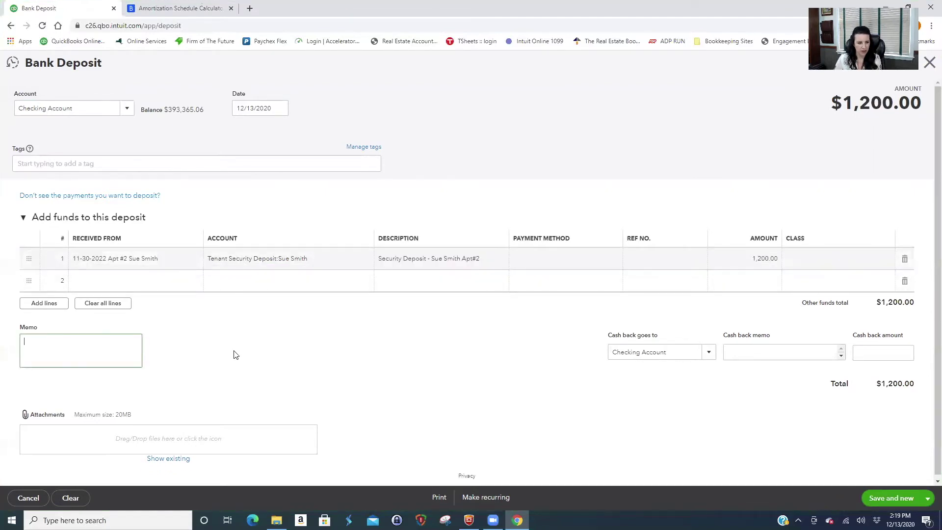
key("ctrl+v")
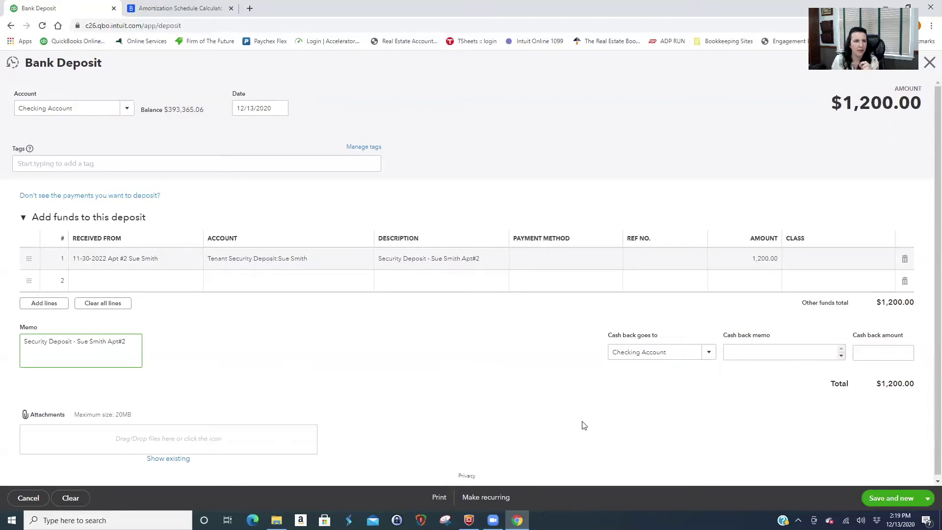
left_click(195, 10)
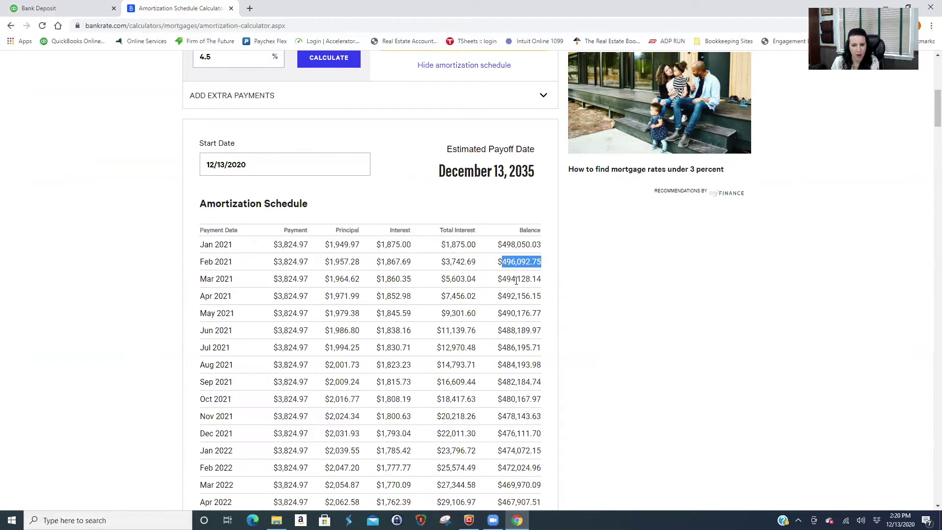
Launch Snipping Tool from the taskbar over the amortization schedule.
left_click(444, 520)
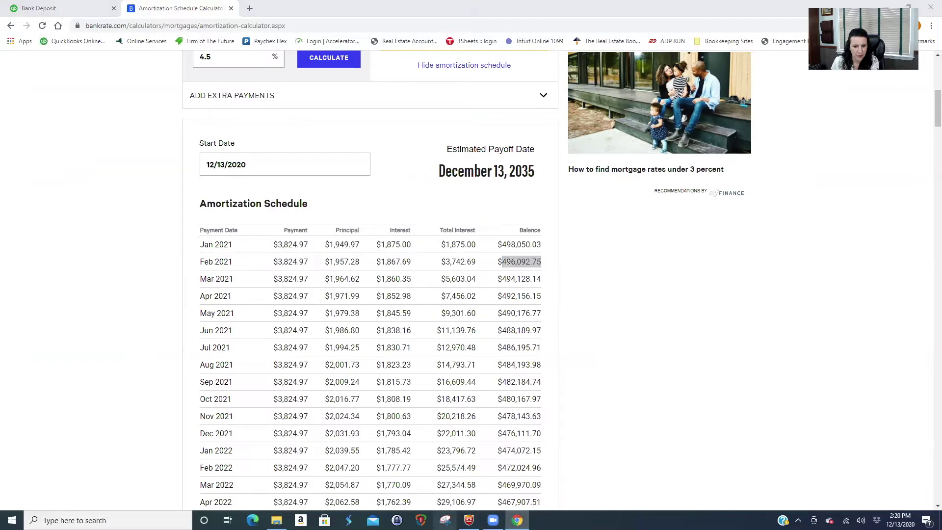
Clip the schedule's column headings and the Jan–Mar 2021 rows.
left_click(218, 29)
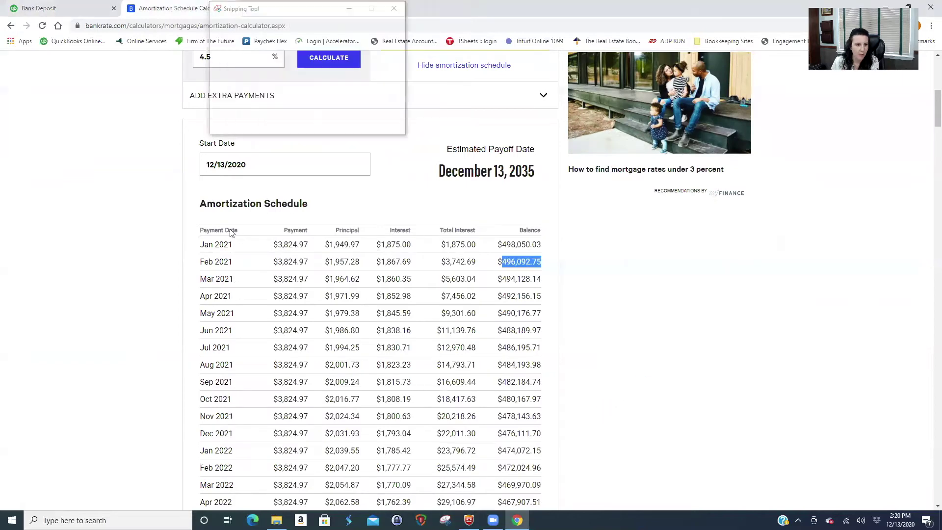
left_click_drag(184, 220, 549, 289)
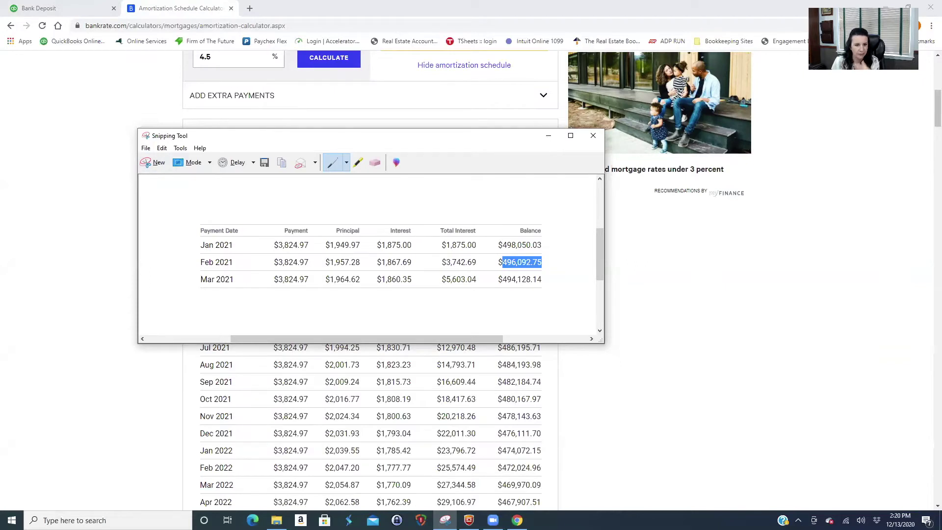
Discard the snip, then save and close the Apt #2 deposit despite missing Class fields.
left_click(592, 137)
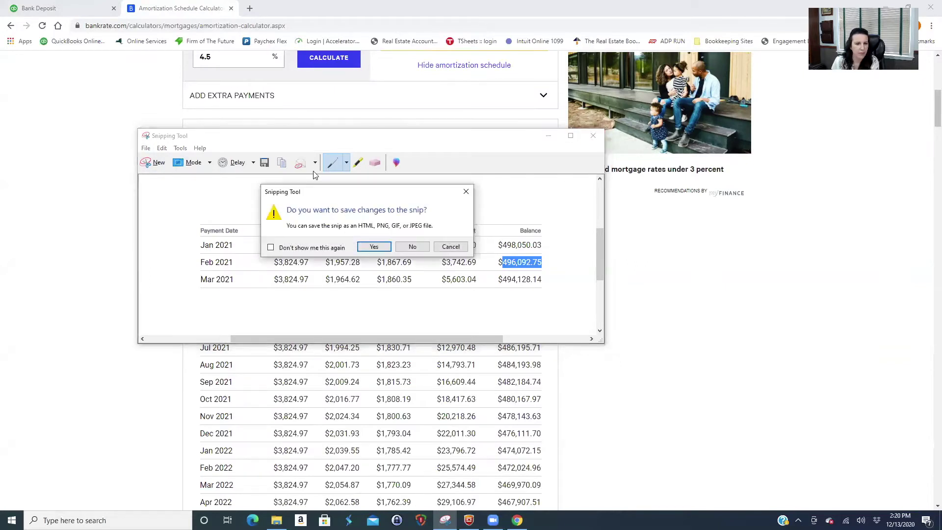
left_click(412, 248)
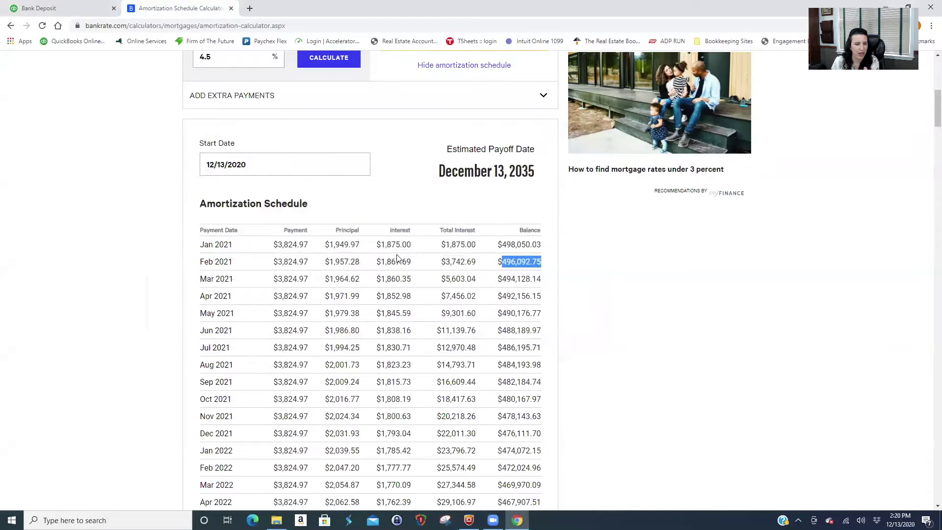
left_click(65, 9)
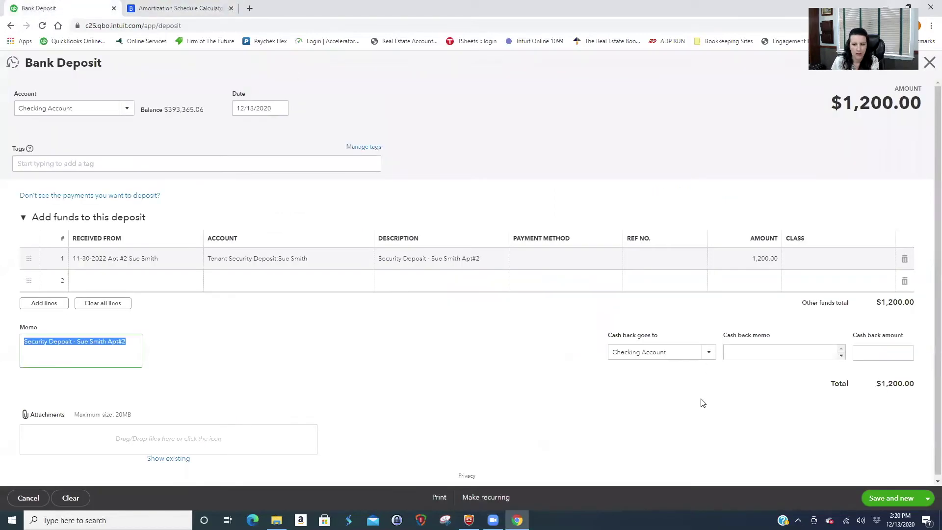
left_click(927, 498)
left_click(878, 478)
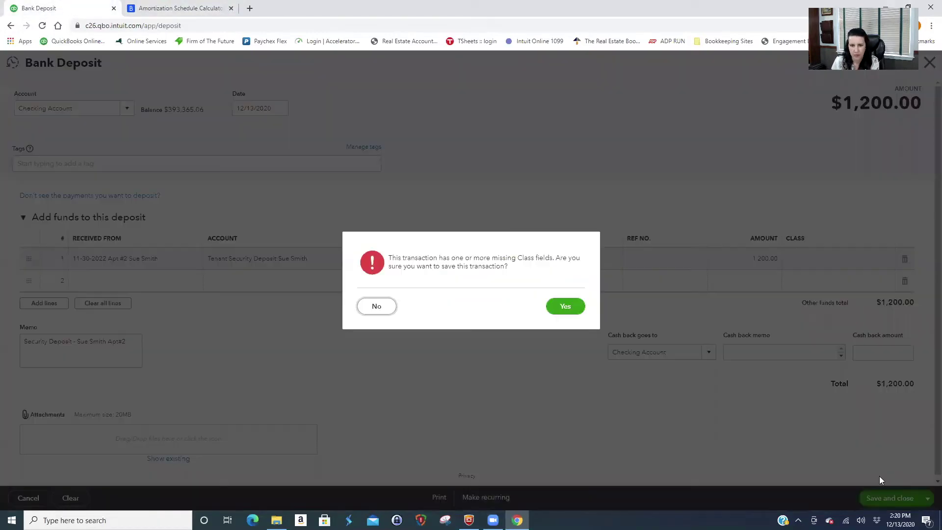
left_click(565, 305)
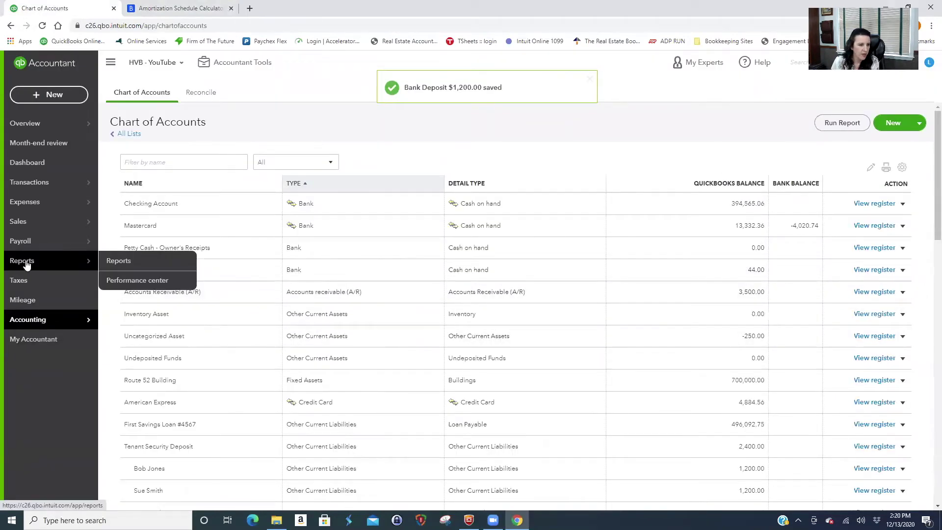
Open the Balance Sheet report from Reports favorites and scroll through it.
left_click(29, 260)
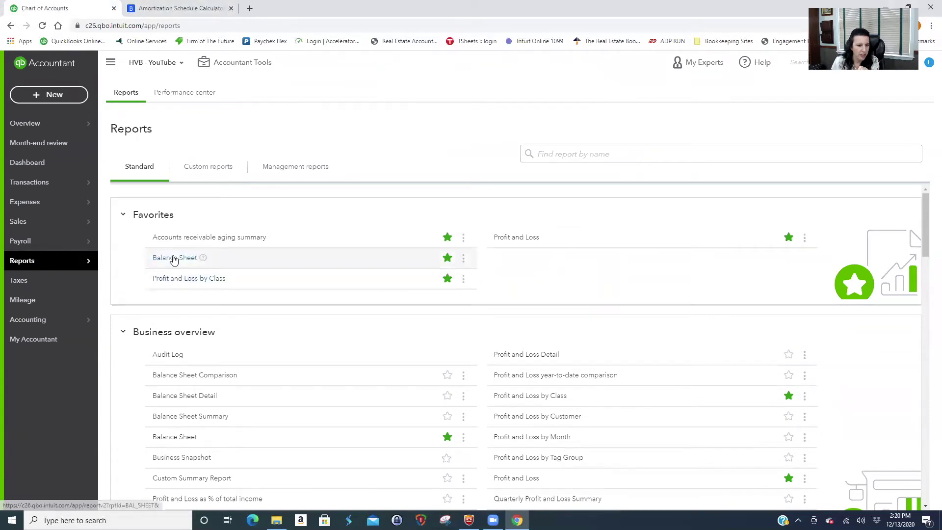
left_click(173, 259)
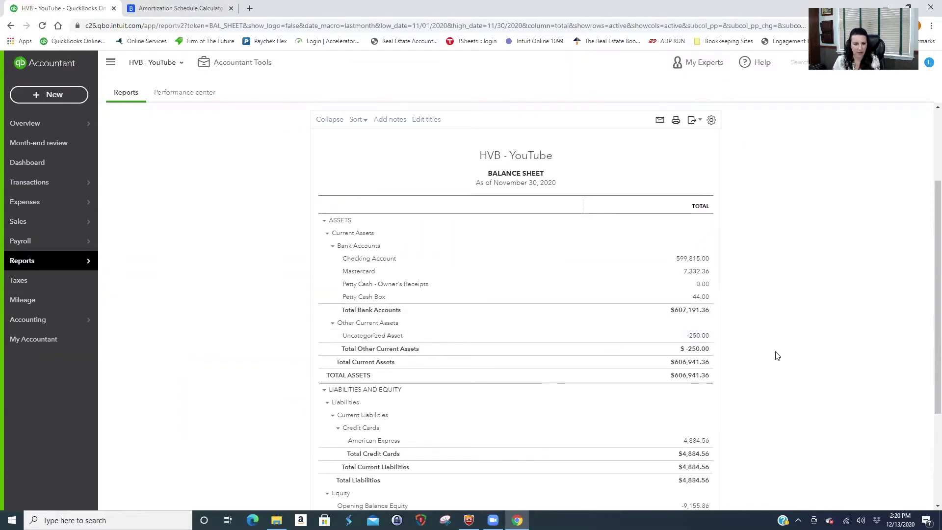
scroll(764, 416, "down", 3)
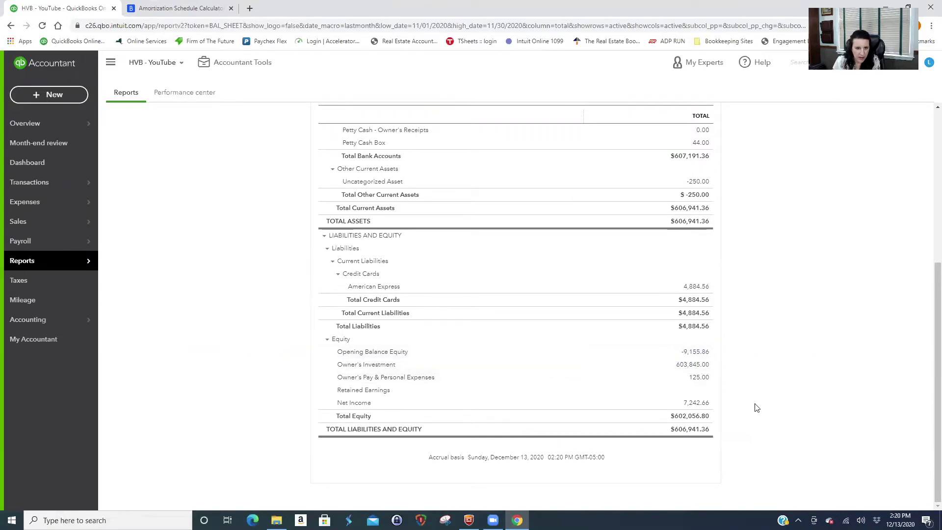
scroll(756, 408, "up", 1)
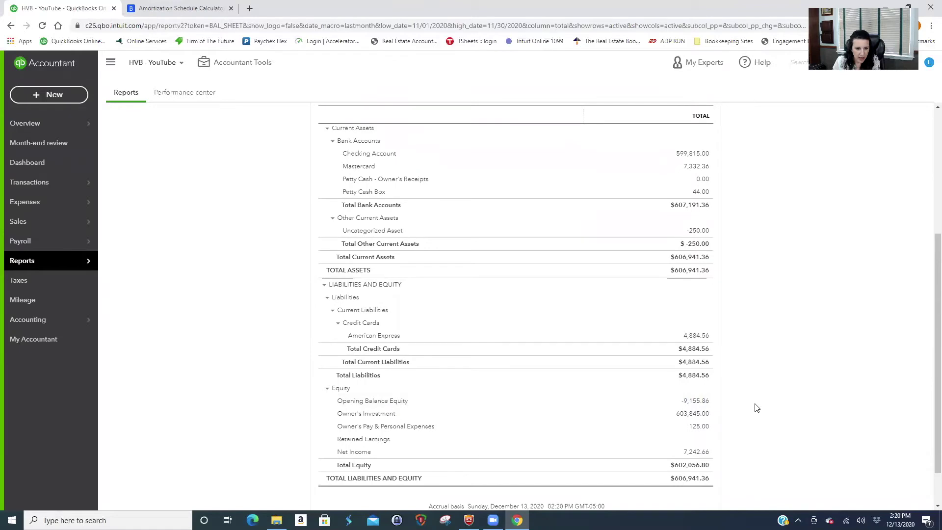
scroll(458, 346, "up", 5)
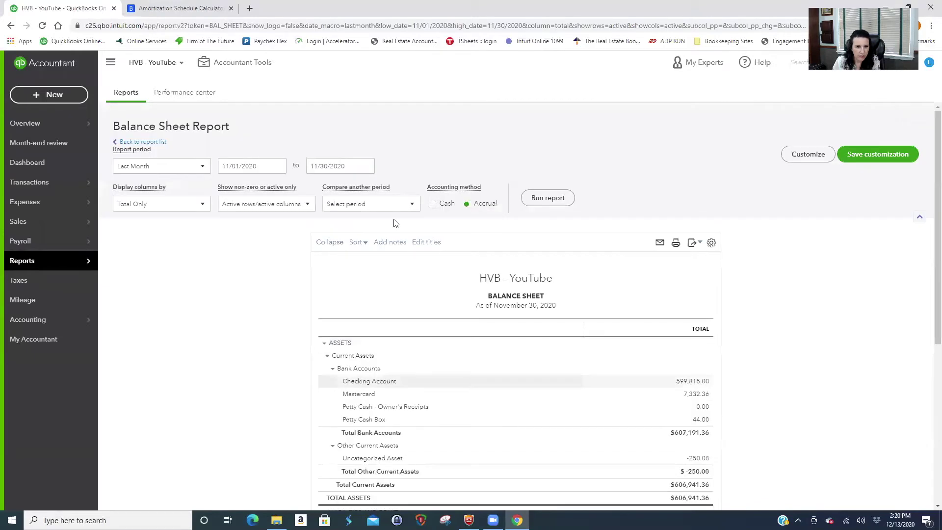
Rerun the Balance Sheet with an end date of 12/31/2020.
left_click(370, 167)
left_click(400, 190)
left_click(368, 274)
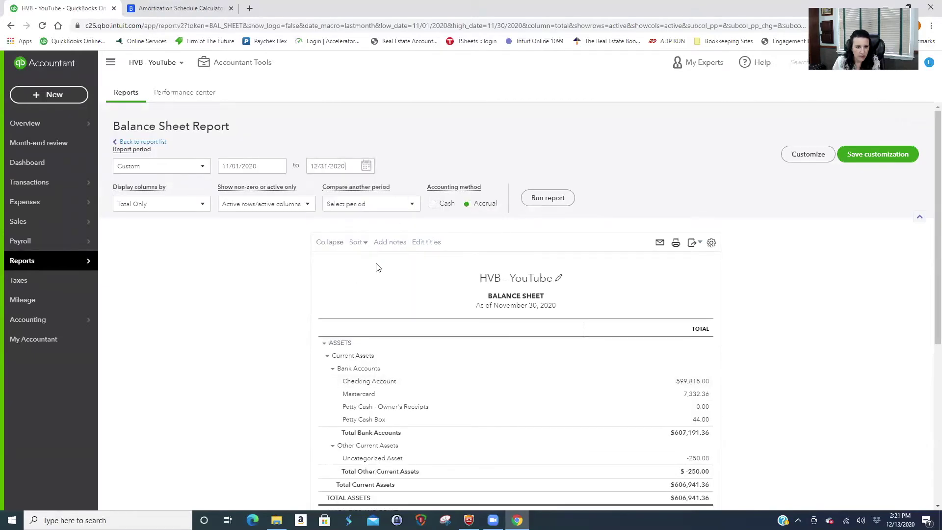
left_click(557, 200)
scroll(772, 361, "down", 7)
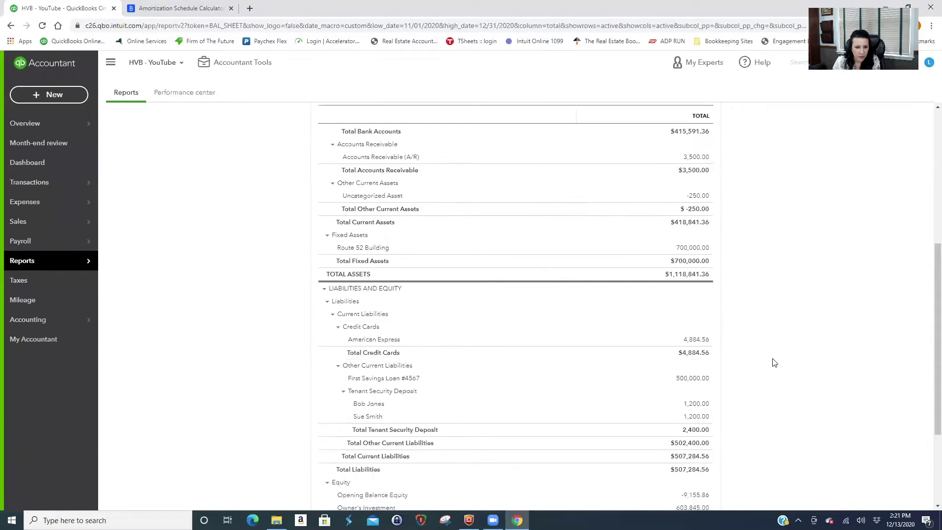
scroll(774, 363, "down", 2)
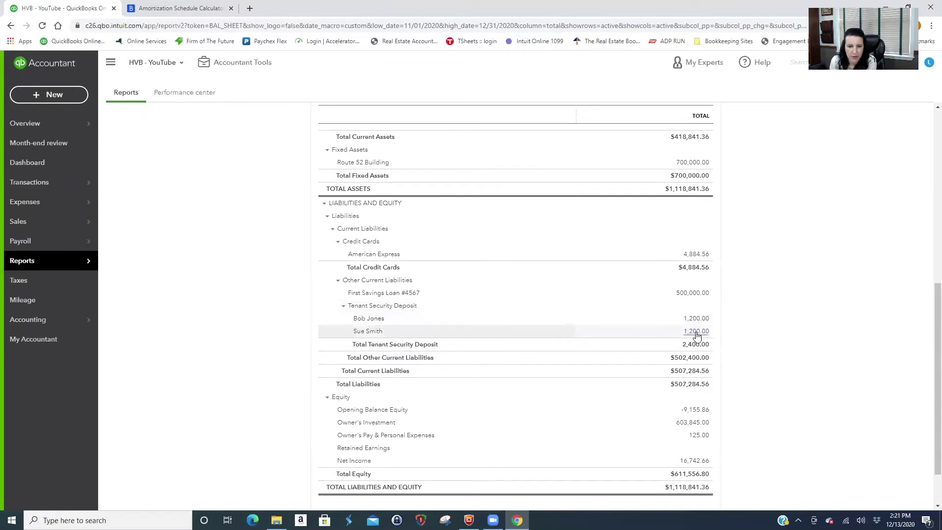
Collapse and re-expand Tenant Security Deposit to show its 2,400.00 split across two tenants.
left_click(343, 307)
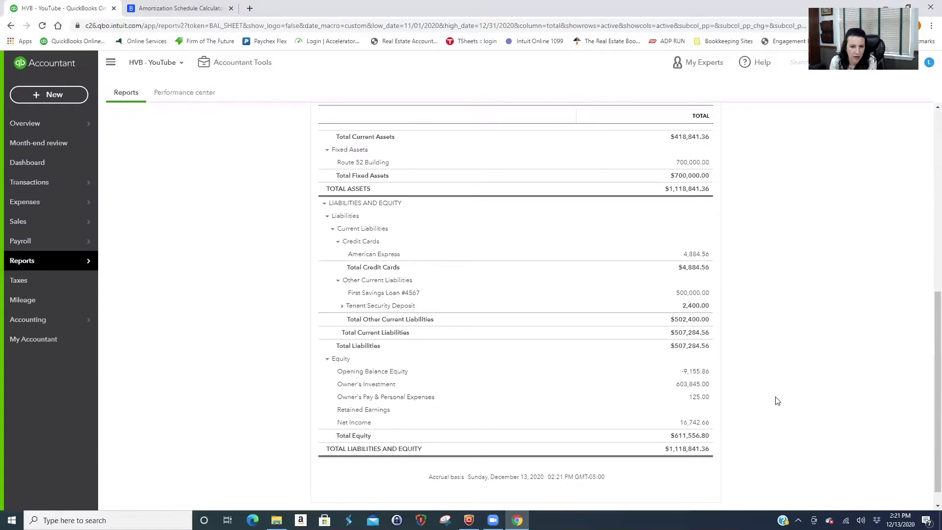
scroll(774, 411, "up", 1)
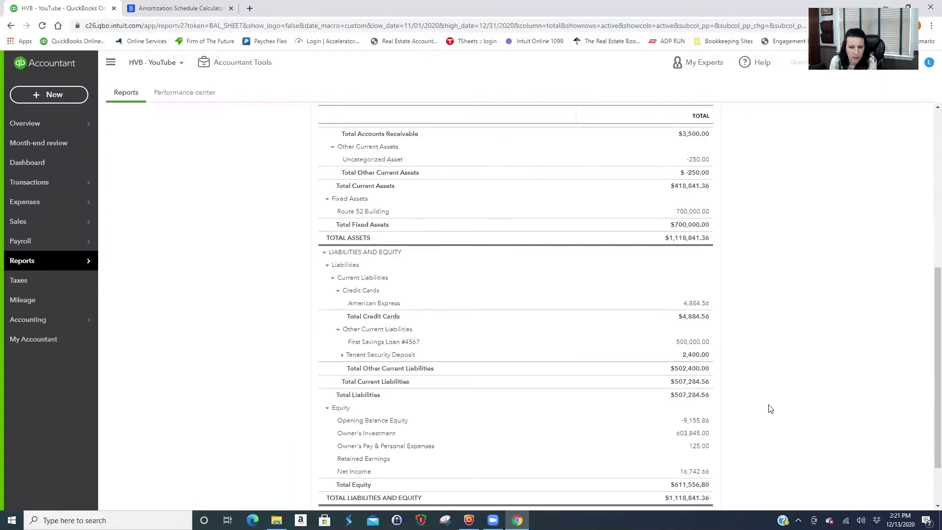
left_click(342, 357)
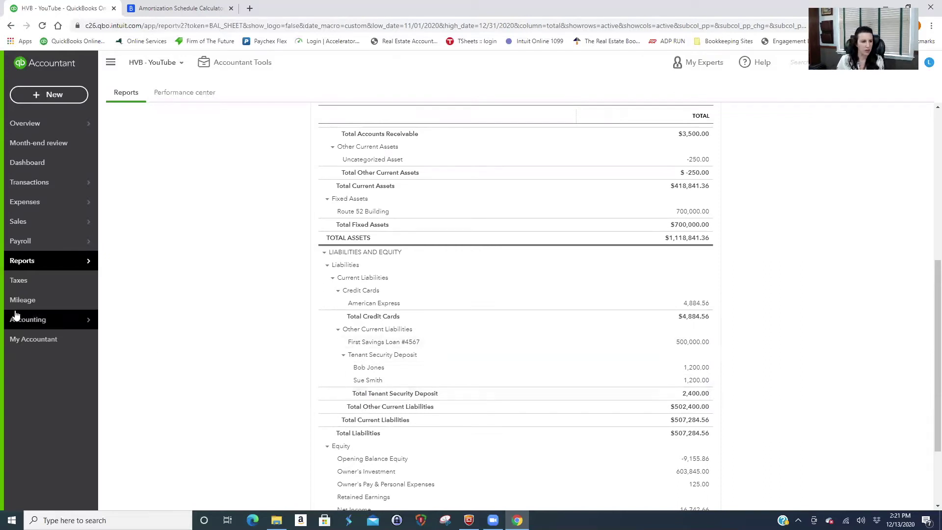
left_click(45, 94)
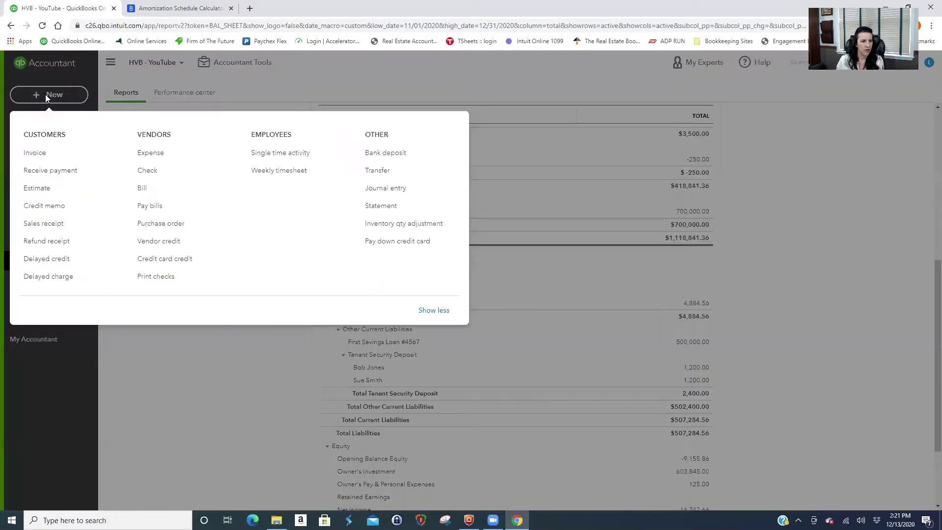
Start a new check, adjust its payment date, and choose the Apt #1 tenant as payee.
left_click(154, 177)
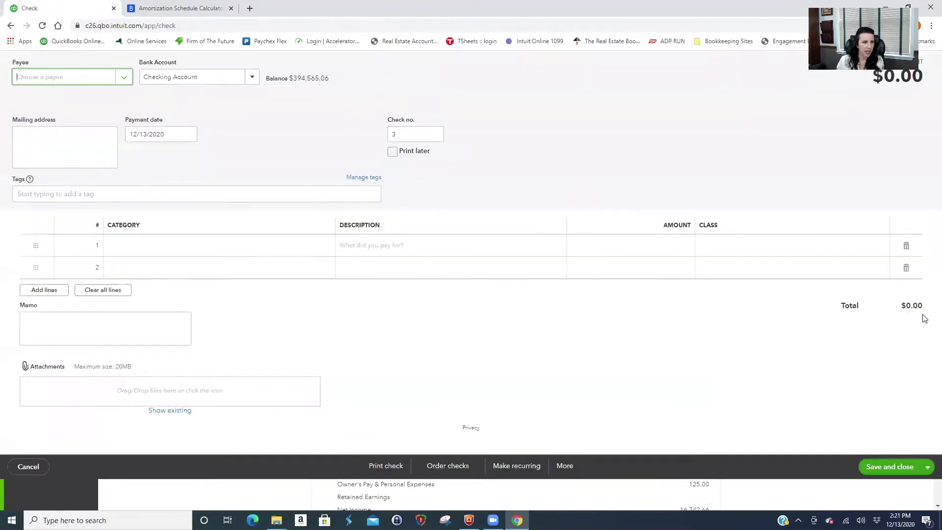
left_click(169, 165)
left_click(170, 165)
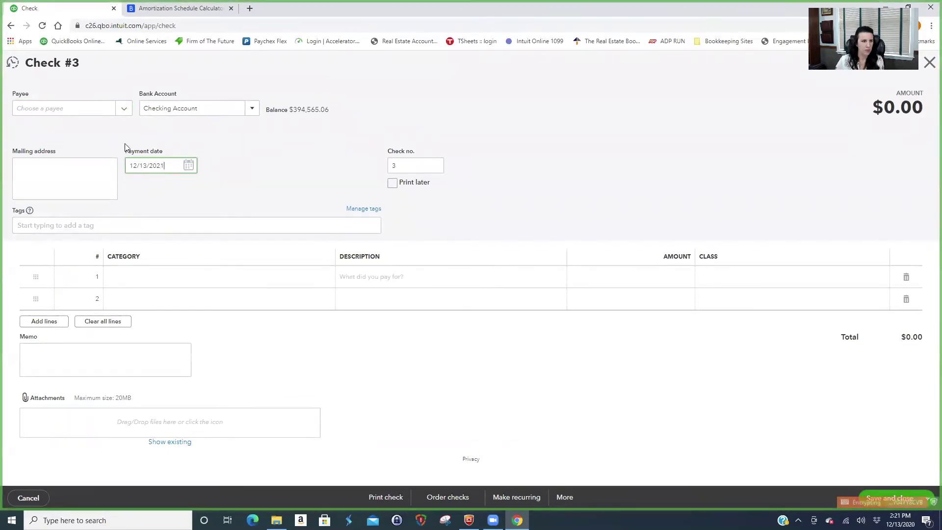
left_click(57, 108)
type("bob")
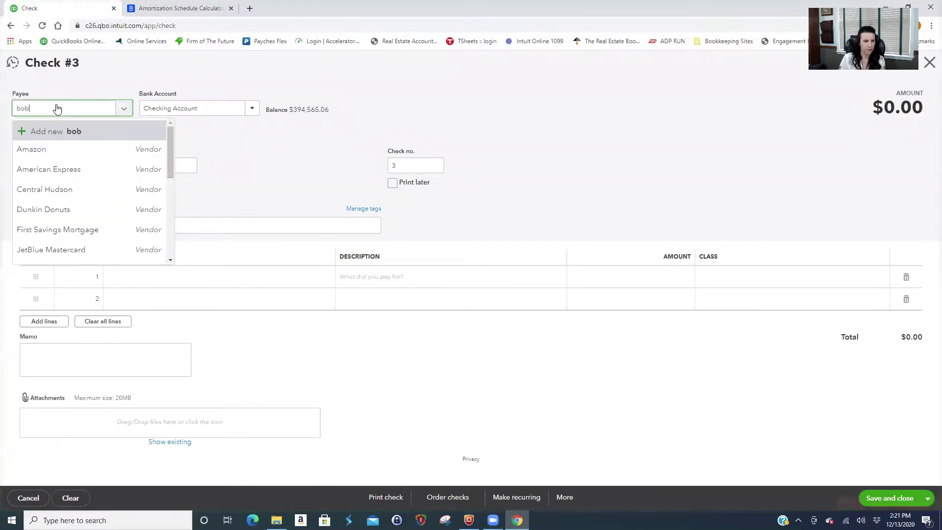
left_click(98, 150)
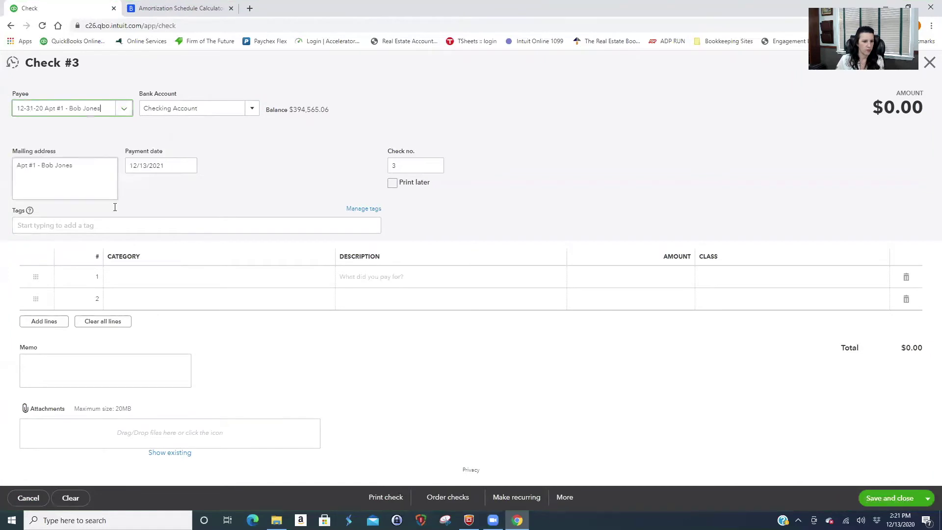
Charge a 1,200.00 full security-deposit refund to the Tenant Security Deposit sub-account and save Check 3.
left_click(157, 276)
type("sec")
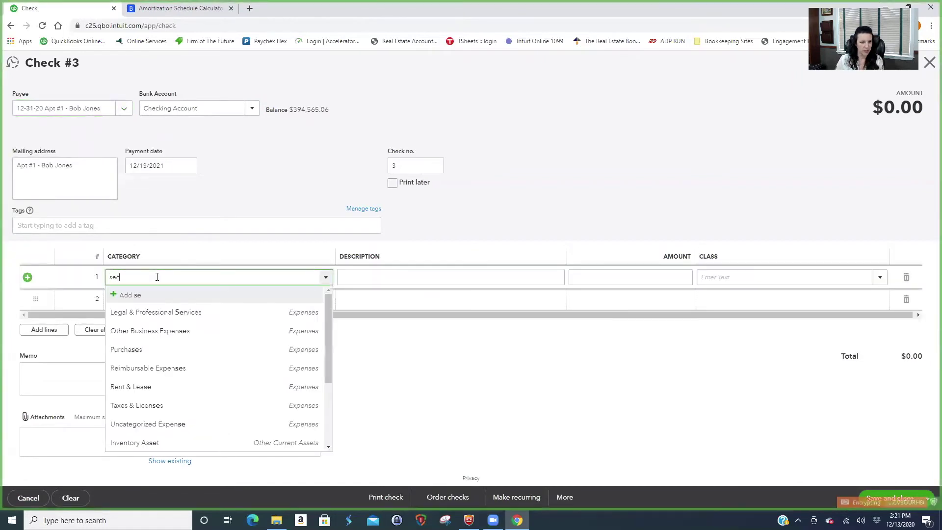
left_click(157, 330)
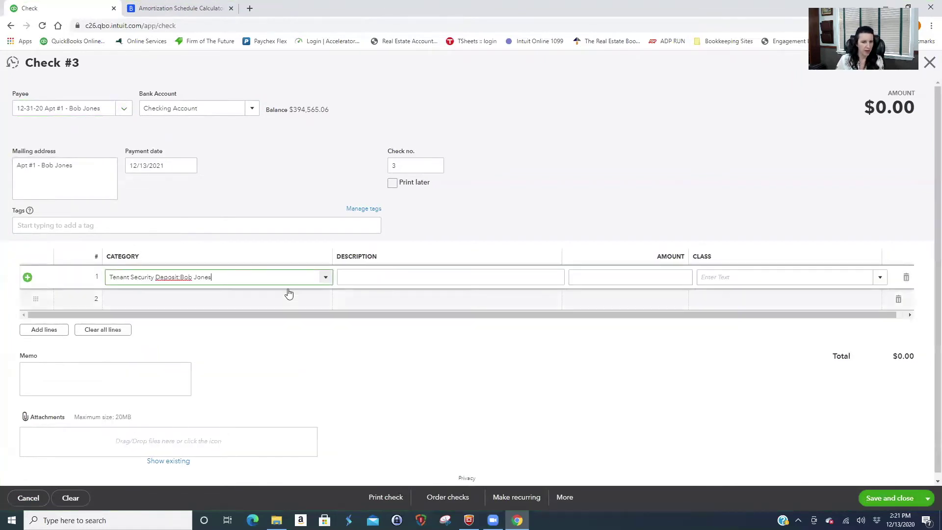
left_click(351, 277)
type("R")
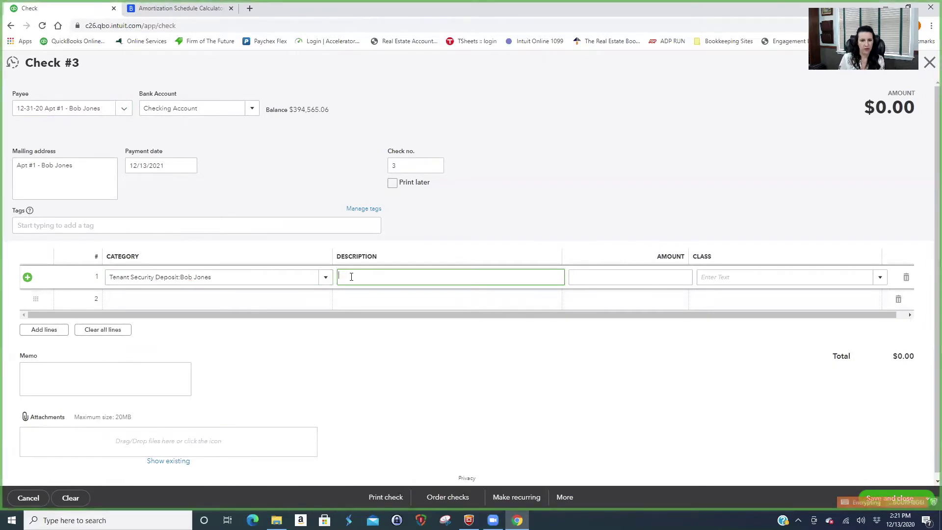
type("ull Refund of security deposit")
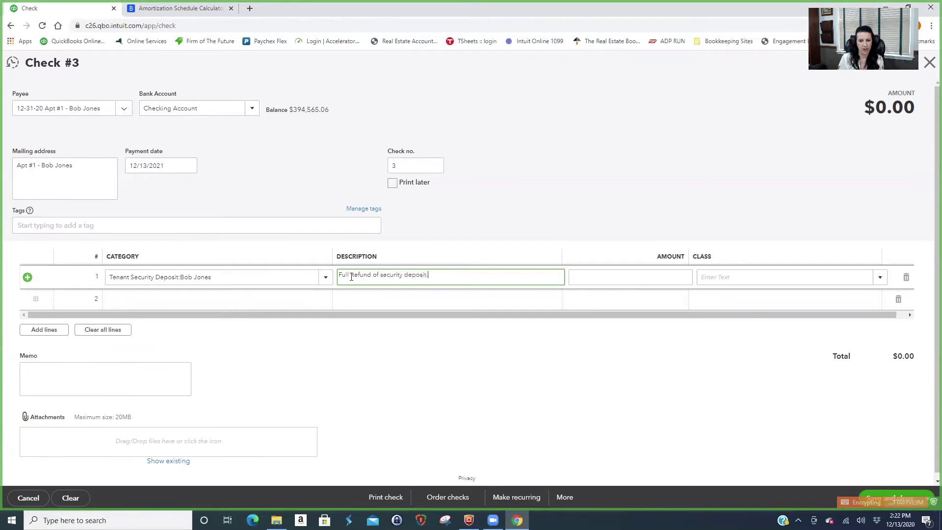
key("Tab")
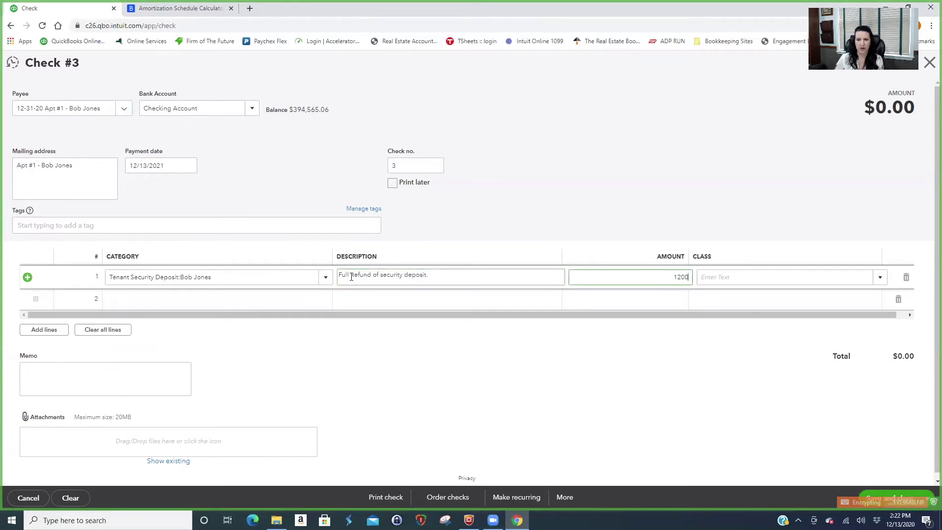
key("Tab")
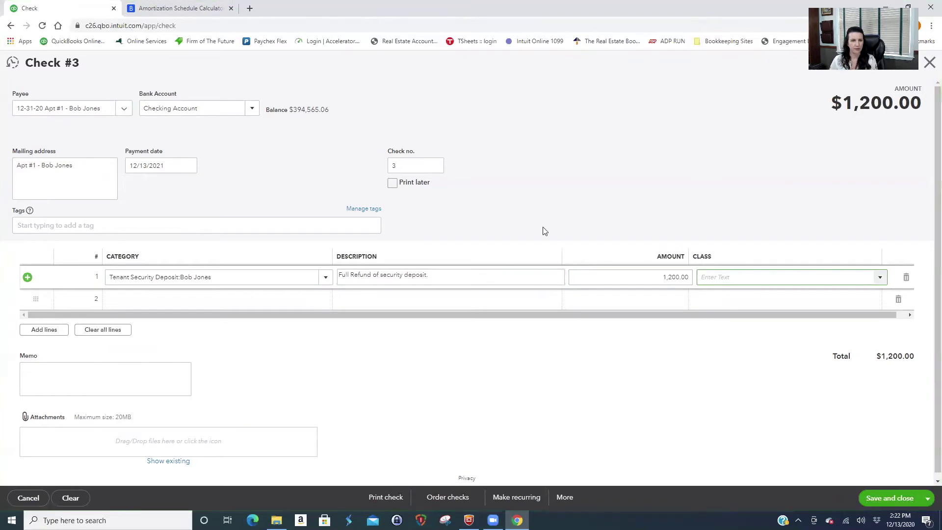
left_click(901, 499)
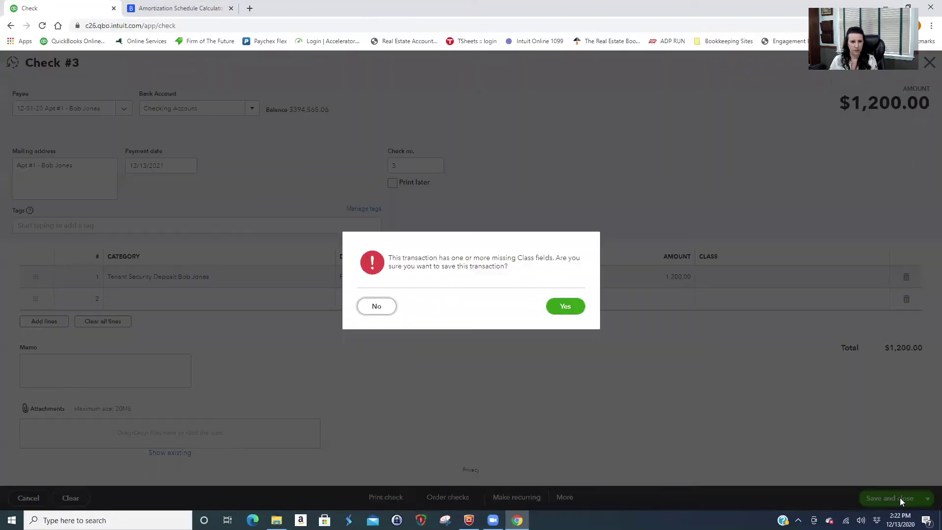
left_click(562, 307)
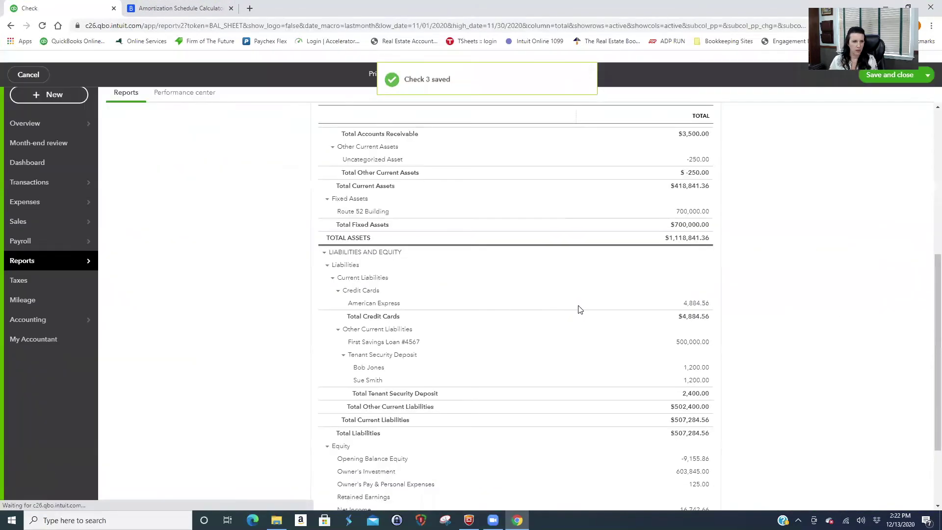
Rerun the Balance Sheet through 12/31/21 and review Tenant Security Deposit totalling 1,200.00.
left_click(347, 162)
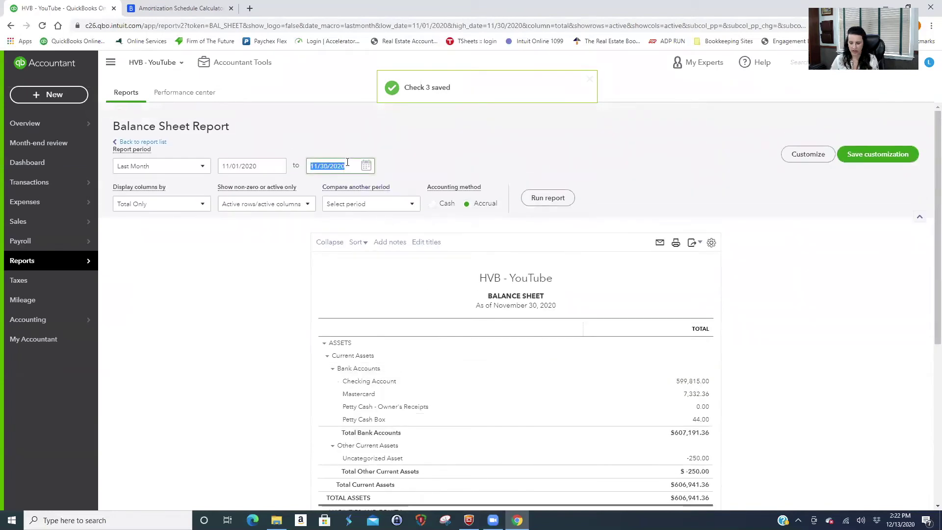
type("12/31/21")
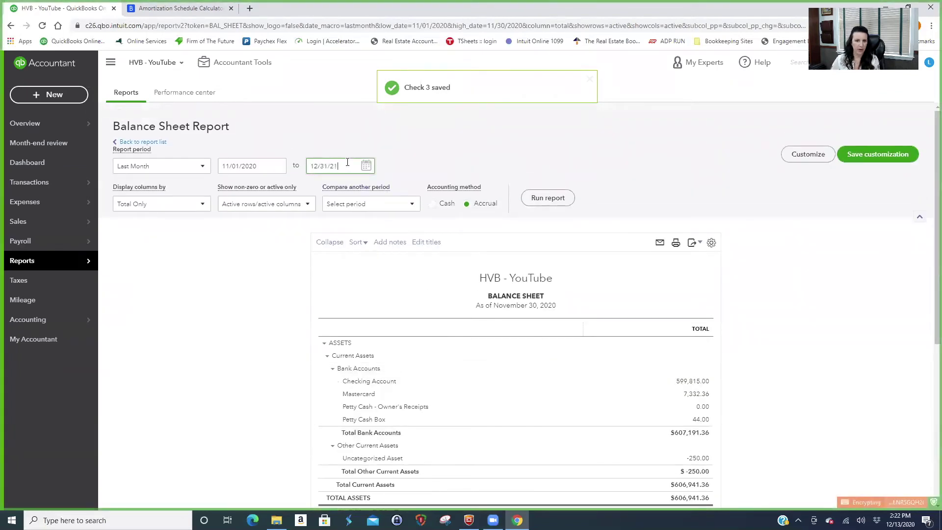
left_click(547, 198)
scroll(811, 298, "down", 3)
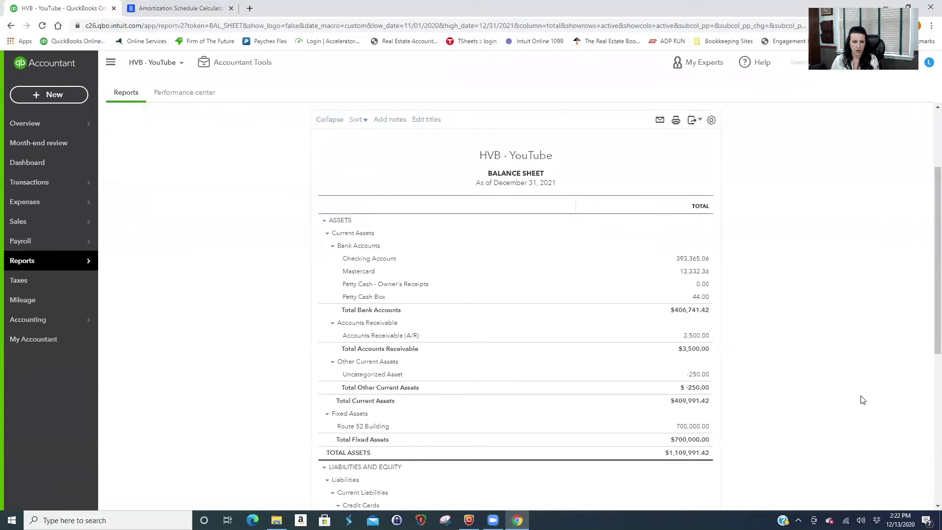
scroll(860, 397, "down", 2)
scroll(859, 399, "down", 2)
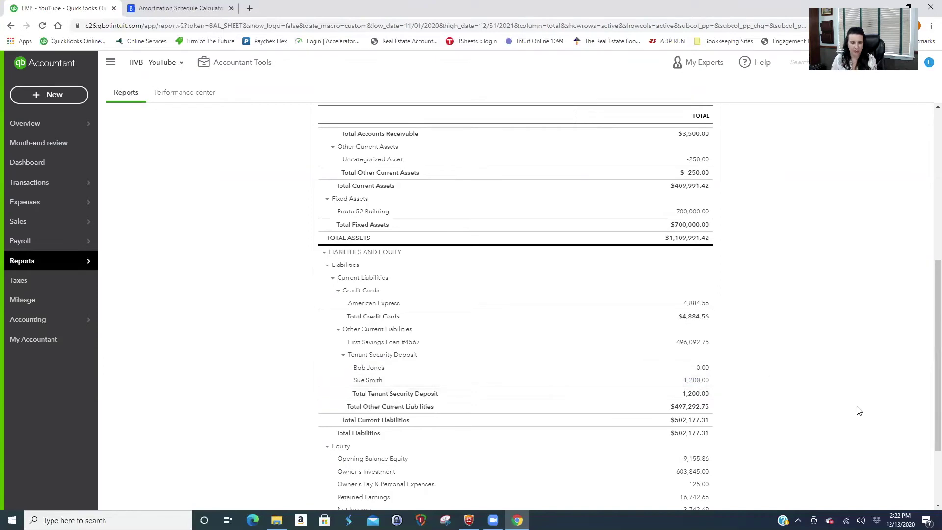
left_click(50, 94)
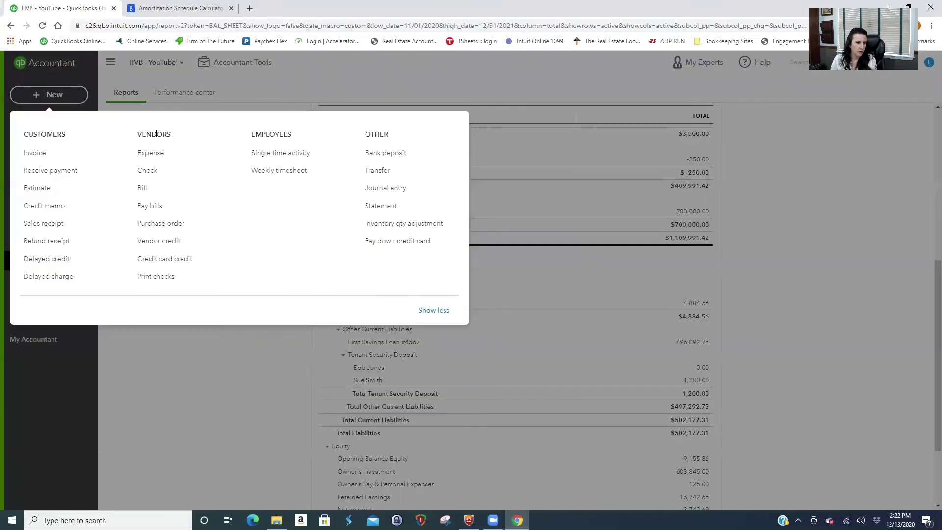
Start a new check to the Apt #2 tenant, charged to their Tenant Security Deposit sub-account.
left_click(158, 171)
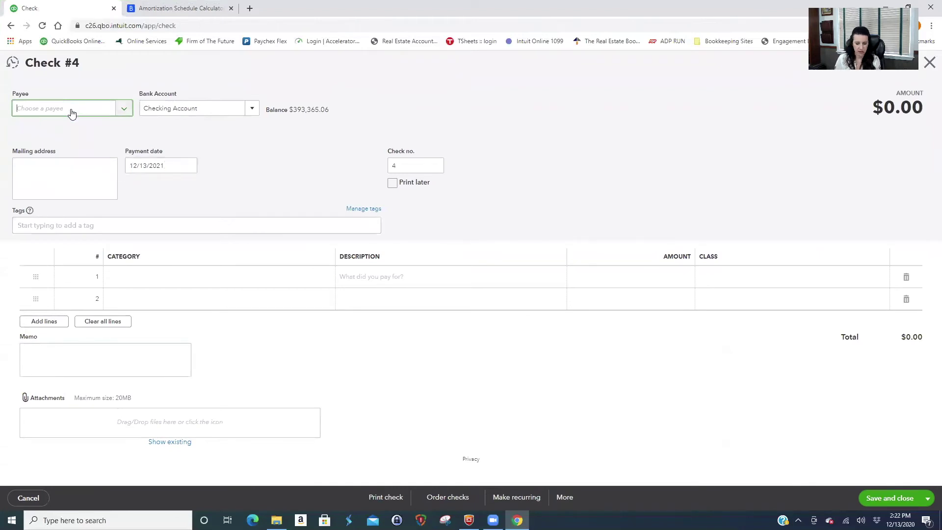
left_click(72, 113)
type("sue")
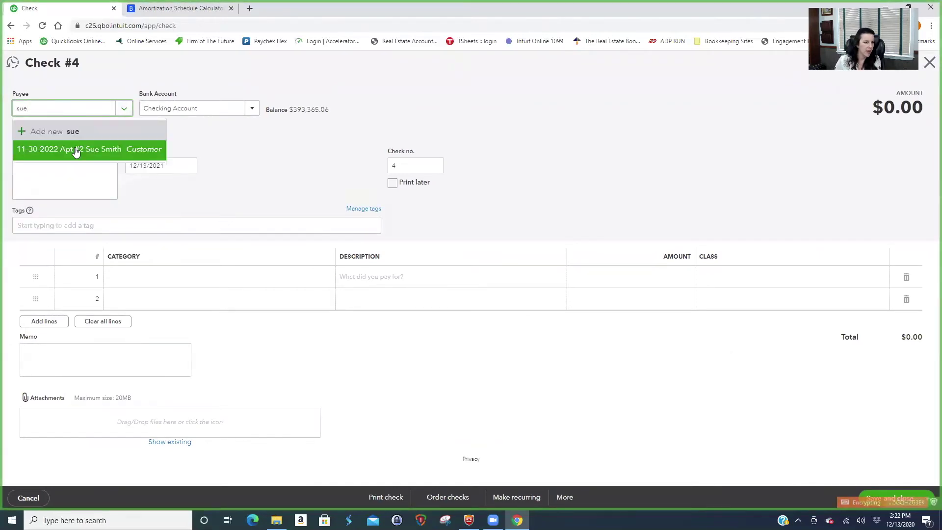
left_click(75, 152)
left_click(215, 275)
type("s")
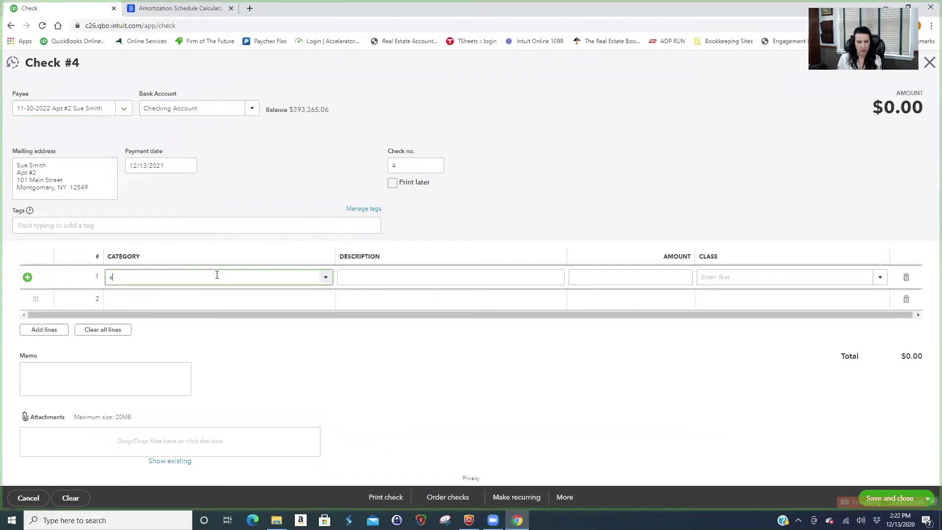
left_click(263, 319)
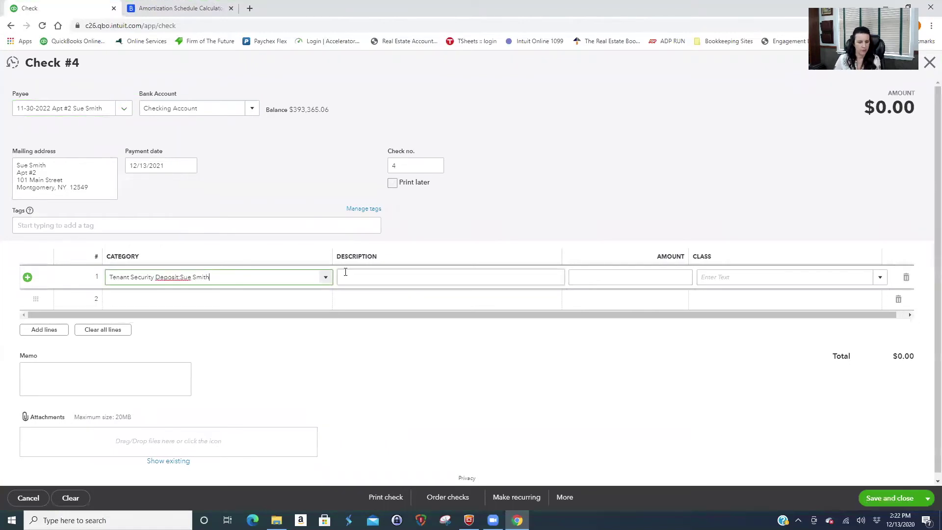
Describe the line as a partial deposit refund withholding for holes in the walls, amount 1,000.
left_click(346, 275)
type("Partial")
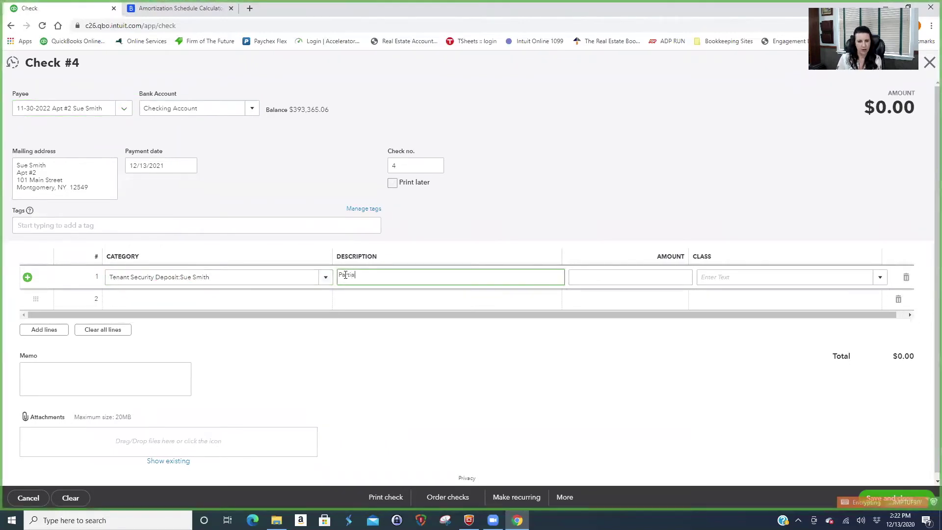
type(" refund of security dep")
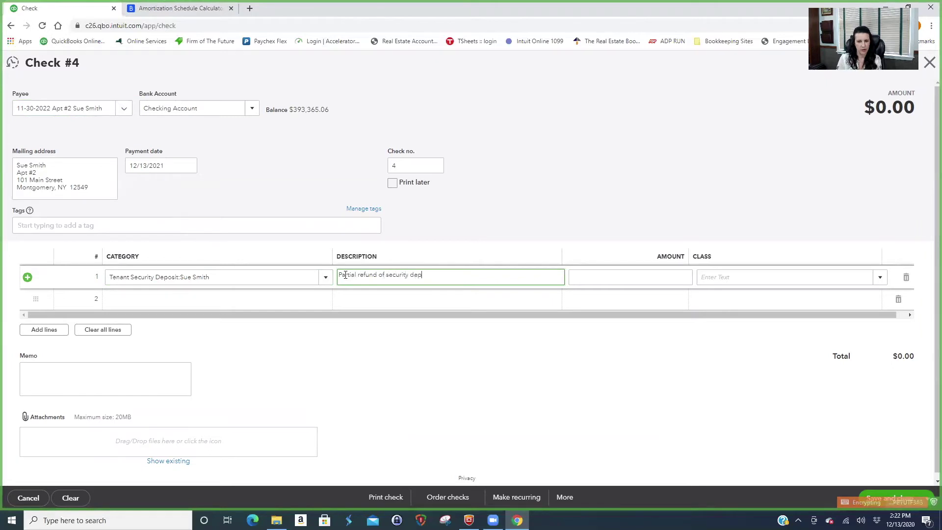
type("osit.  Withholding for holes in the walls.")
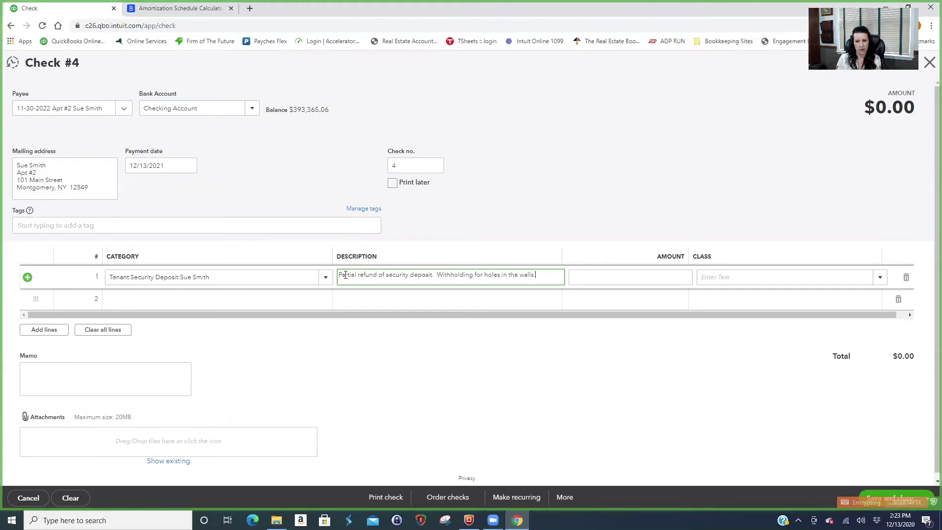
key("Tab")
type("1,000")
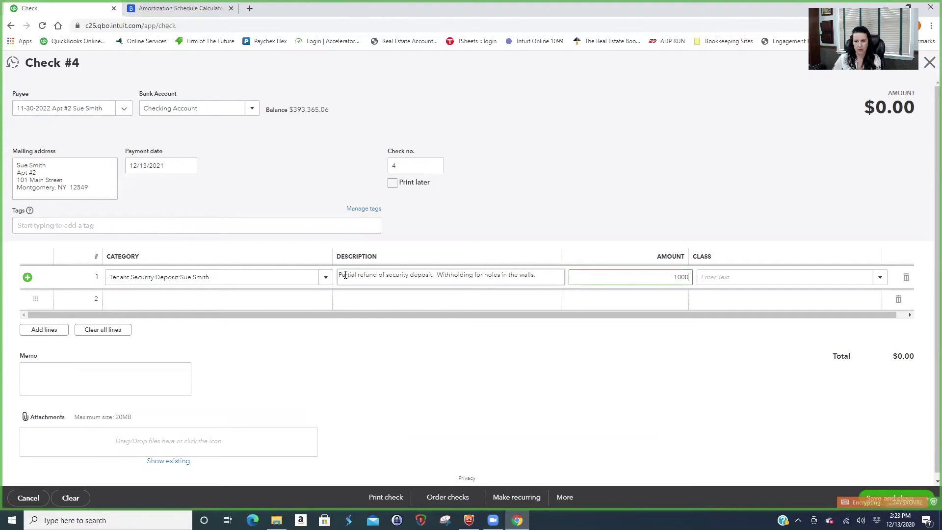
key("Tab")
Copy the description into the check's memo and save Check 4.
left_click(538, 274)
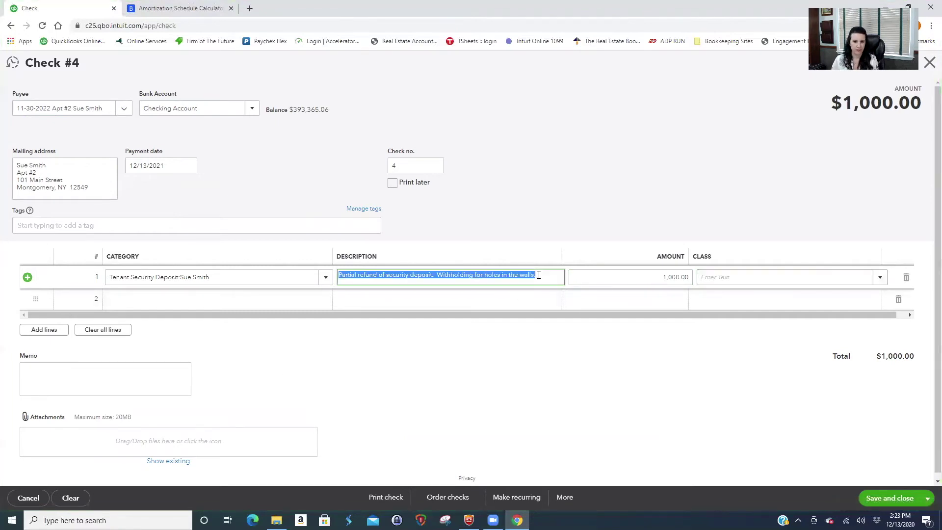
key("ctrl+c")
left_click(71, 372)
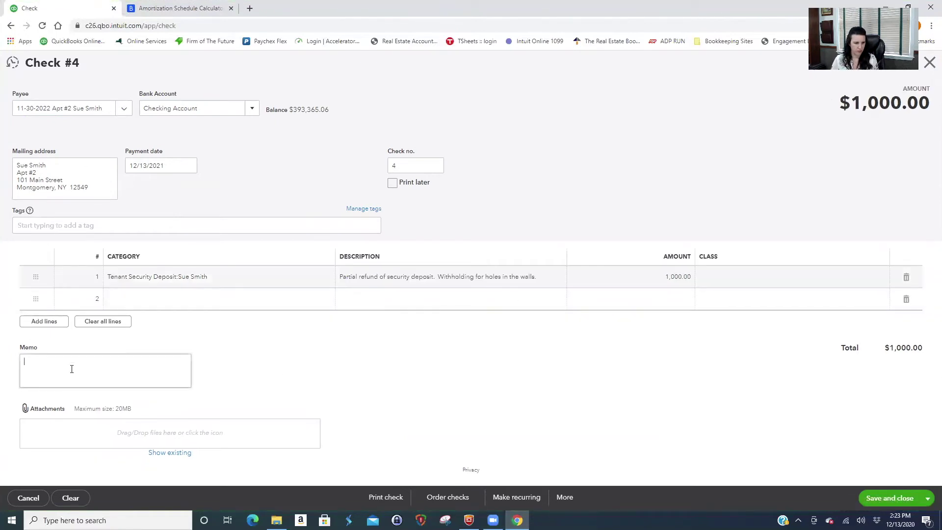
key("ctrl+v")
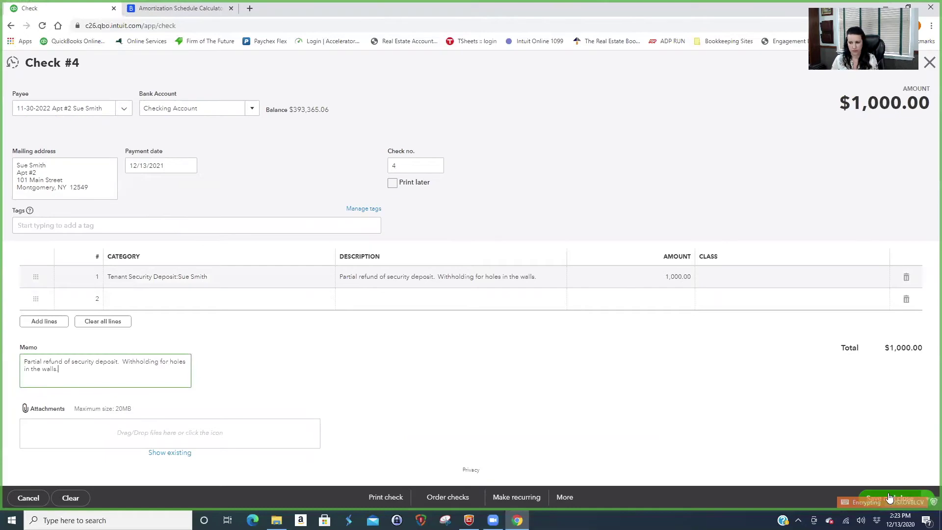
left_click(895, 497)
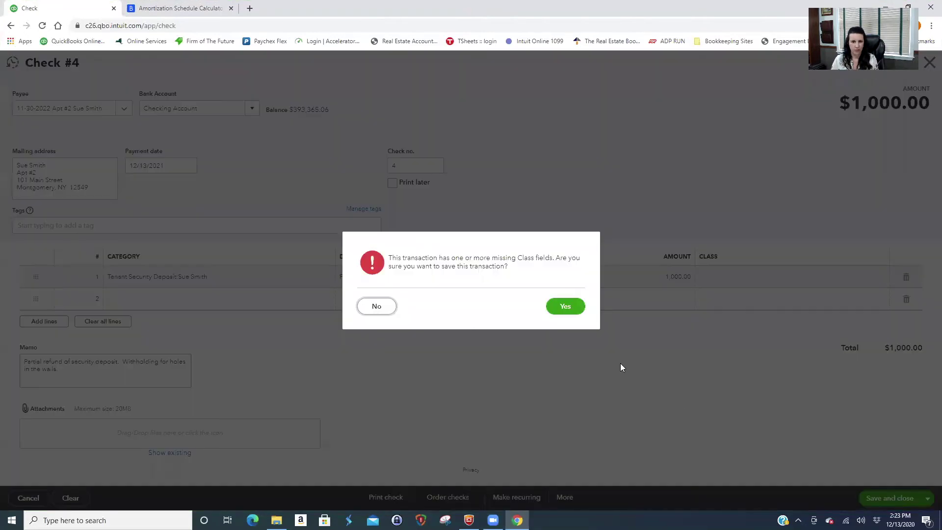
left_click(565, 306)
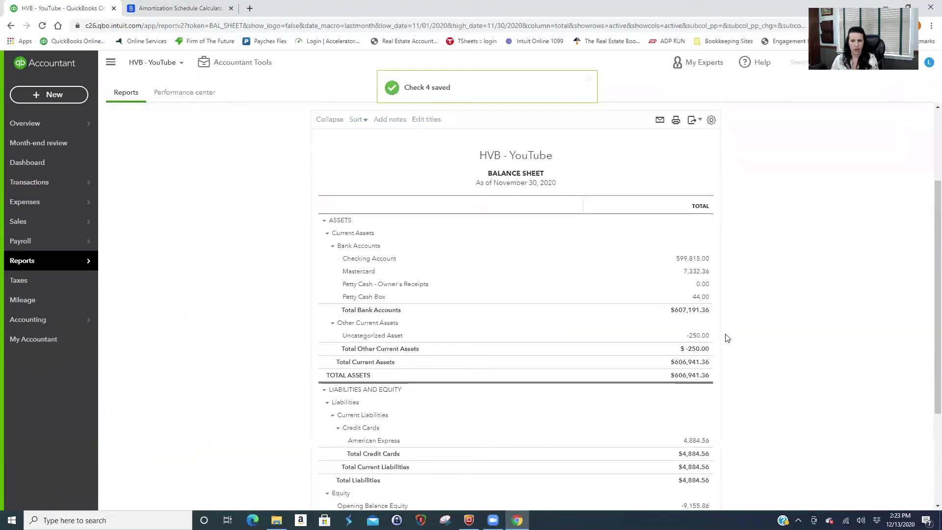
Rerun the Balance Sheet through 12/31/2021 and check Tenant Security Deposit now shows 200.00.
scroll(727, 357, "down", 3)
scroll(297, 318, "up", 5)
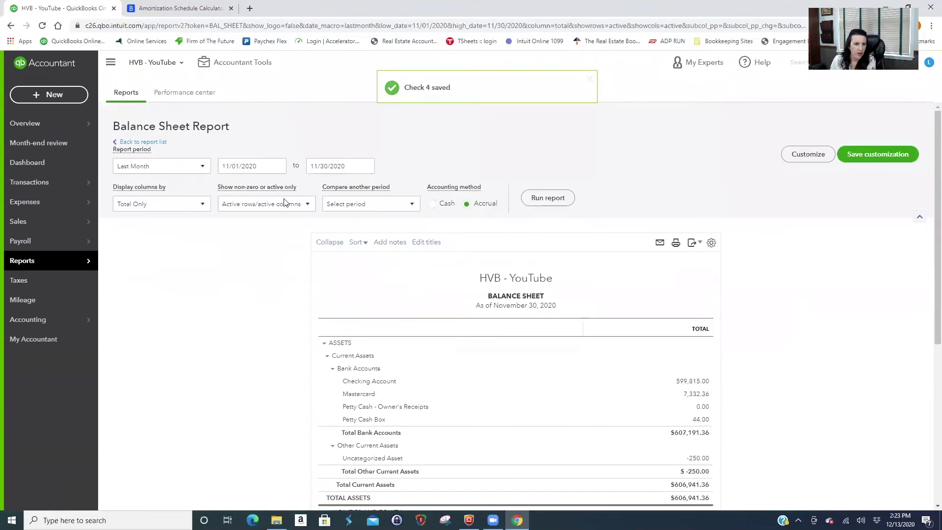
left_click(354, 166)
type("12/31/2")
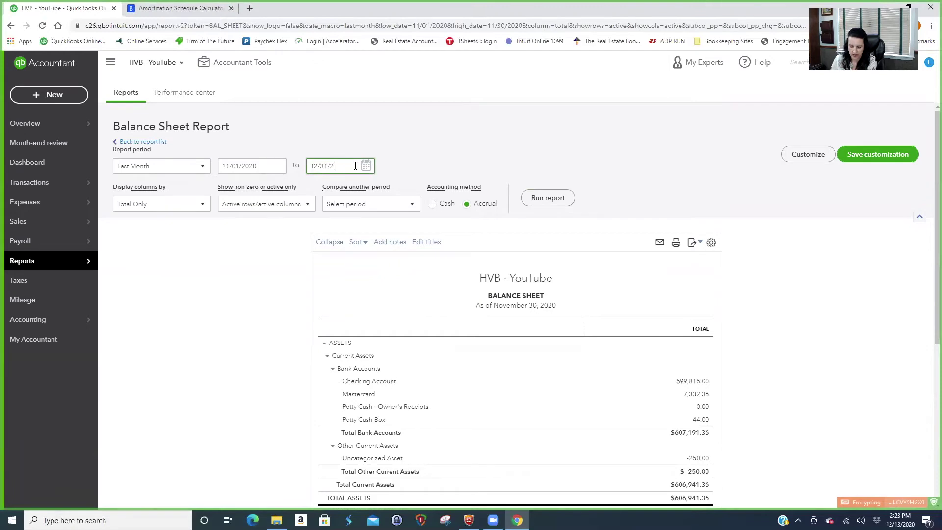
type("021")
left_click(548, 197)
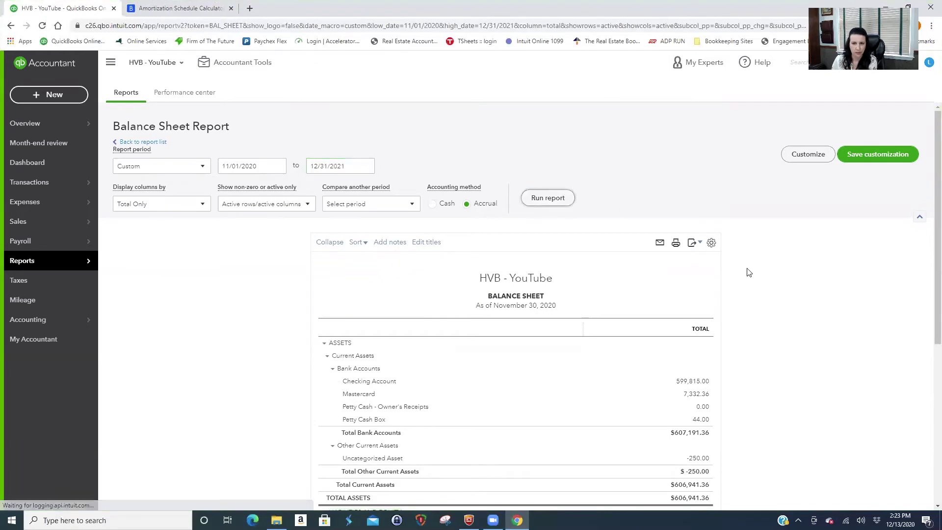
scroll(787, 323, "down", 6)
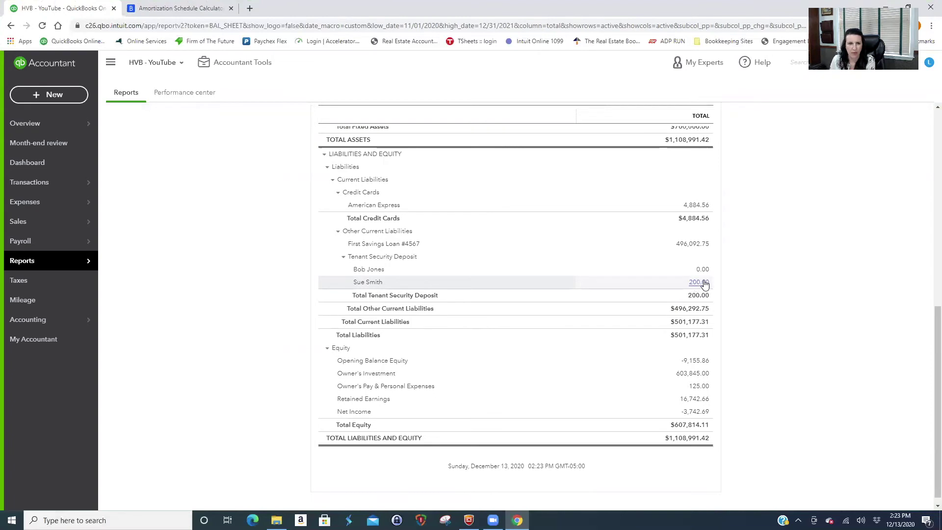
left_click(47, 95)
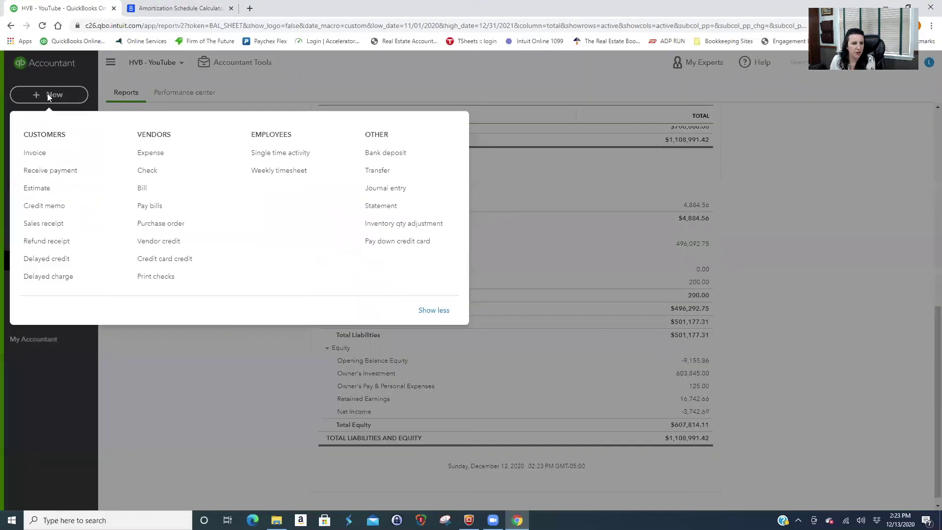
left_click(376, 191)
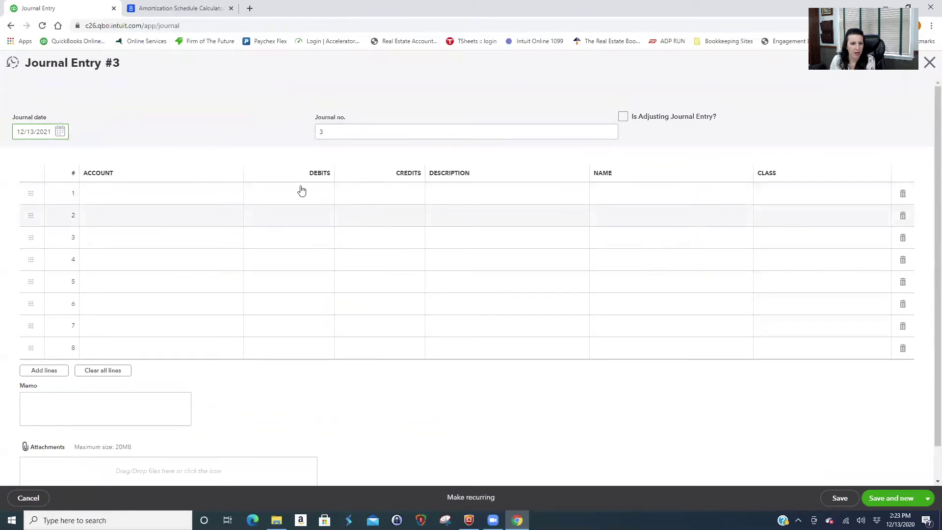
left_click(32, 499)
scroll(733, 407, "down", 3)
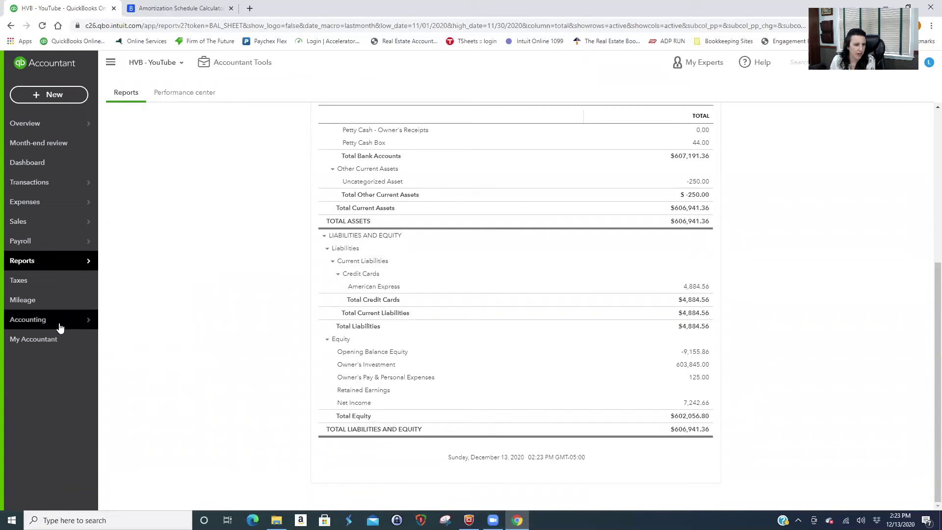
Filter the Chart of Accounts to the Apt #2 tenant and open their deposit sub-account register.
mouse_move(62, 319)
left_click(149, 319)
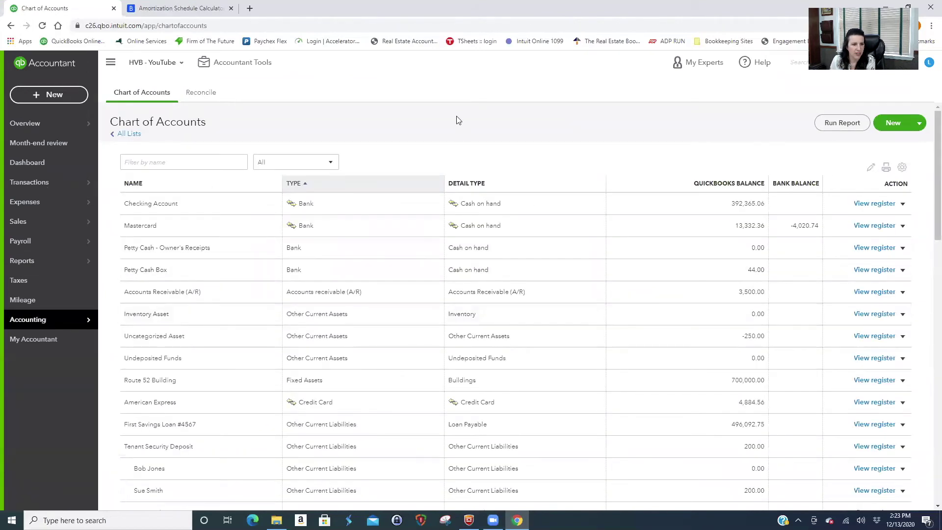
left_click(153, 162)
type("sue")
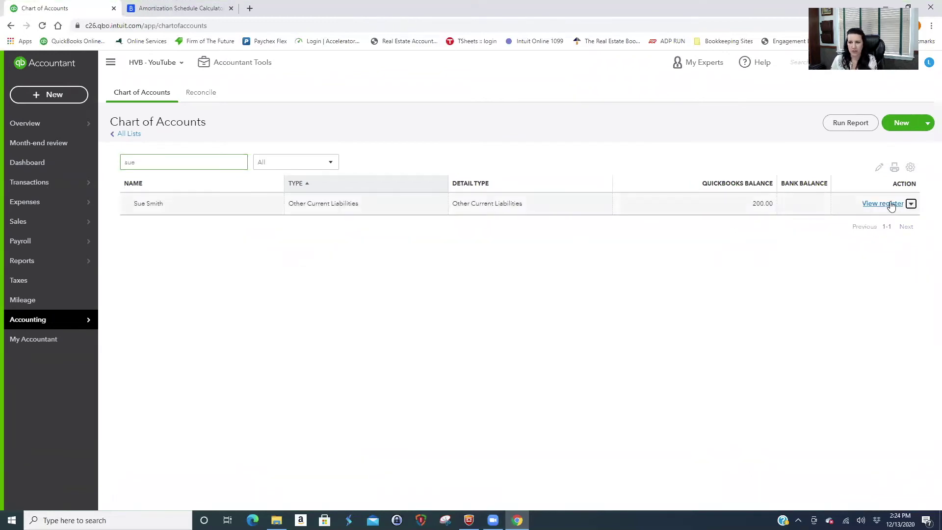
left_click(888, 203)
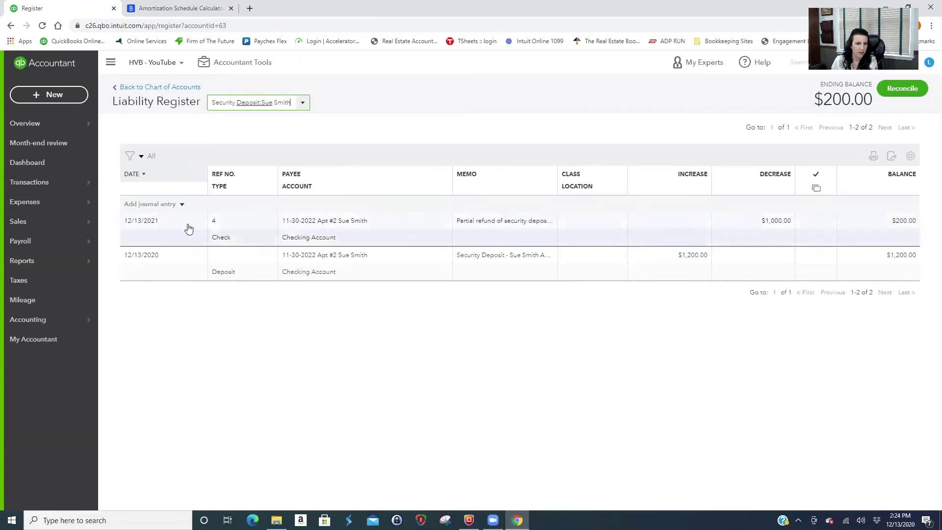
Add blank journal entry line 3 dated 12/13/2020 in the register, then select the page address.
left_click(165, 205)
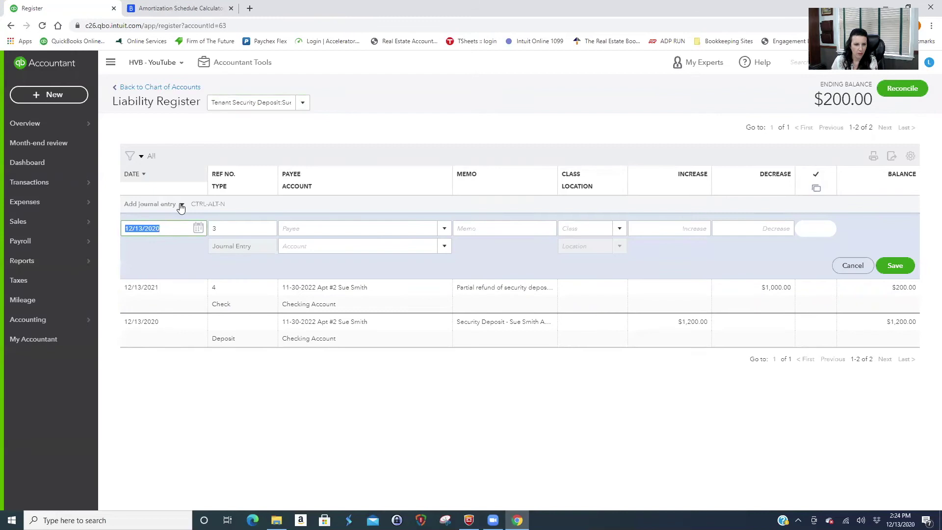
left_click(182, 205)
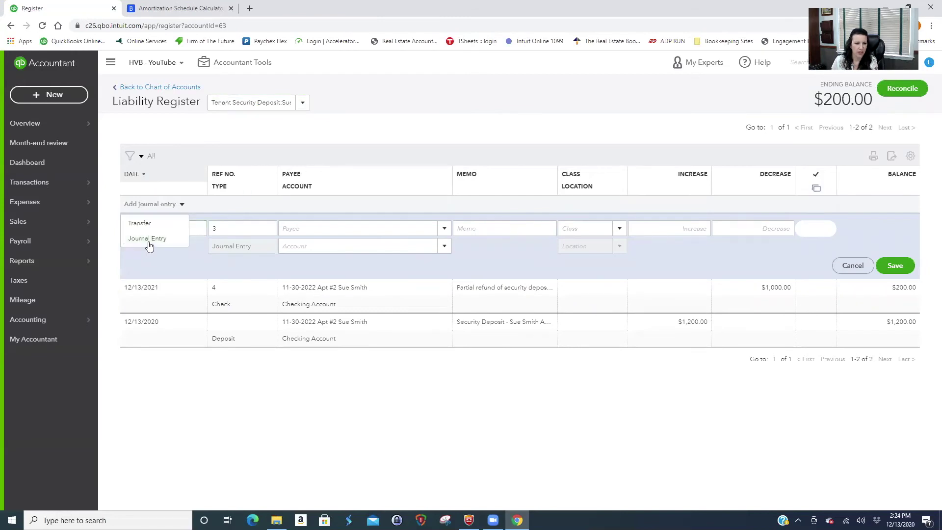
left_click(375, 135)
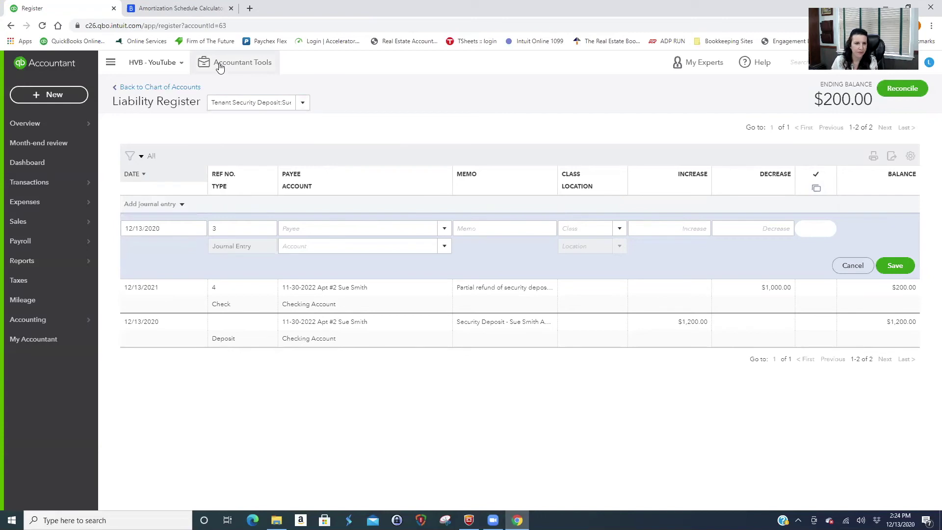
left_click(53, 95)
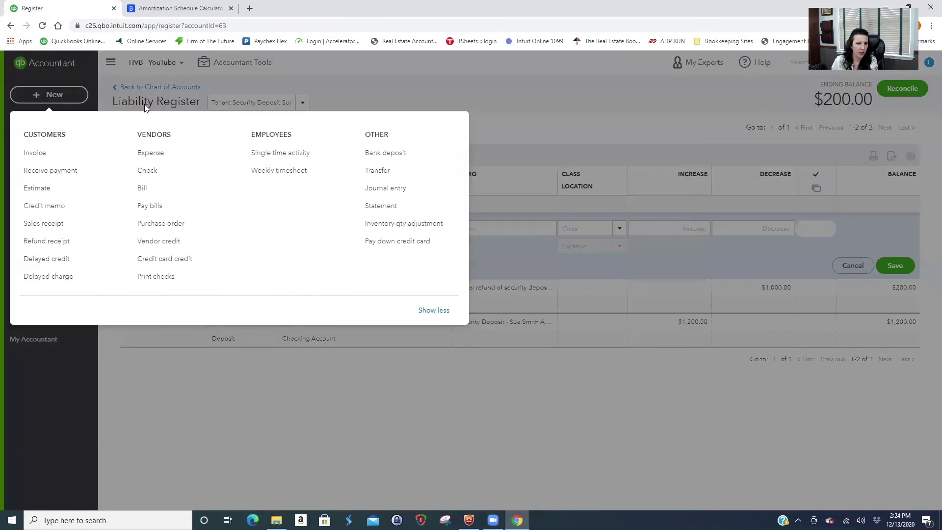
left_click(297, 70)
left_click(232, 25)
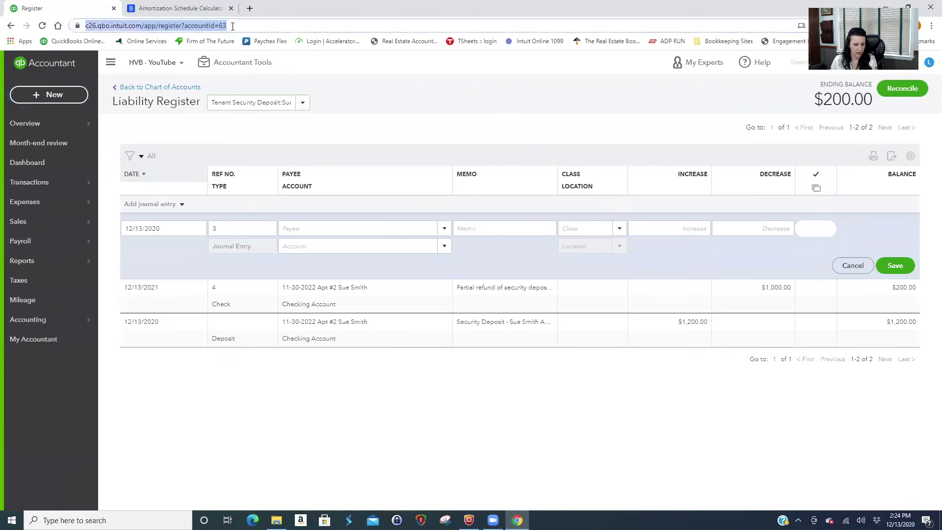
Load the liability register page again in a new browser tab by pasting its address.
left_click(249, 8)
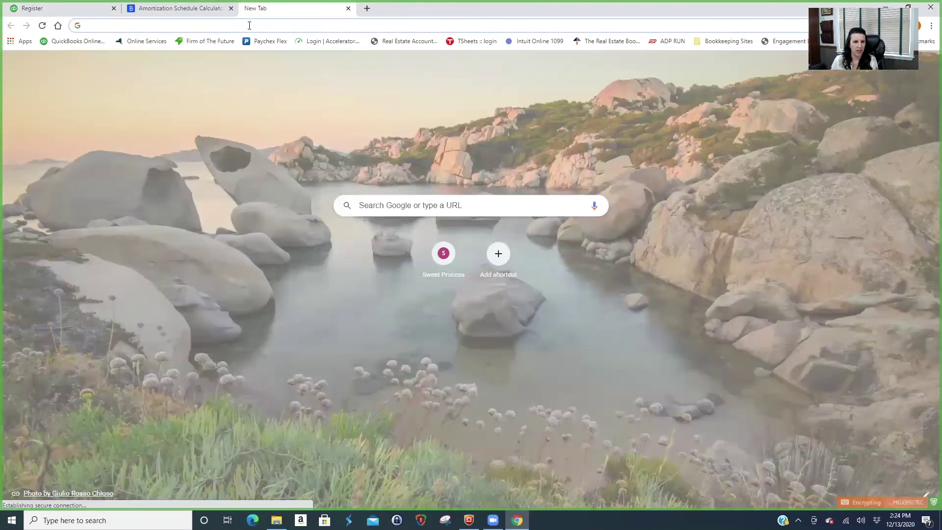
left_click(249, 25)
key("ctrl+v")
key("Return")
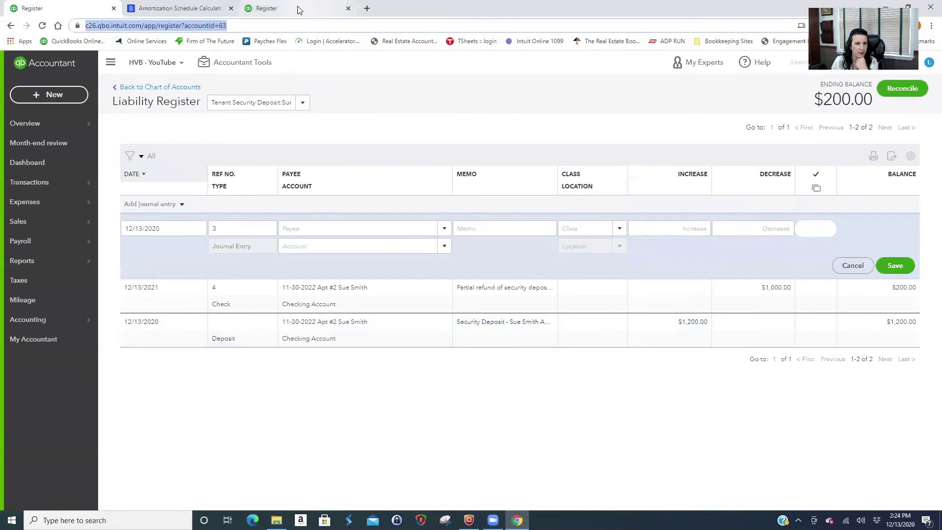
left_click(298, 10)
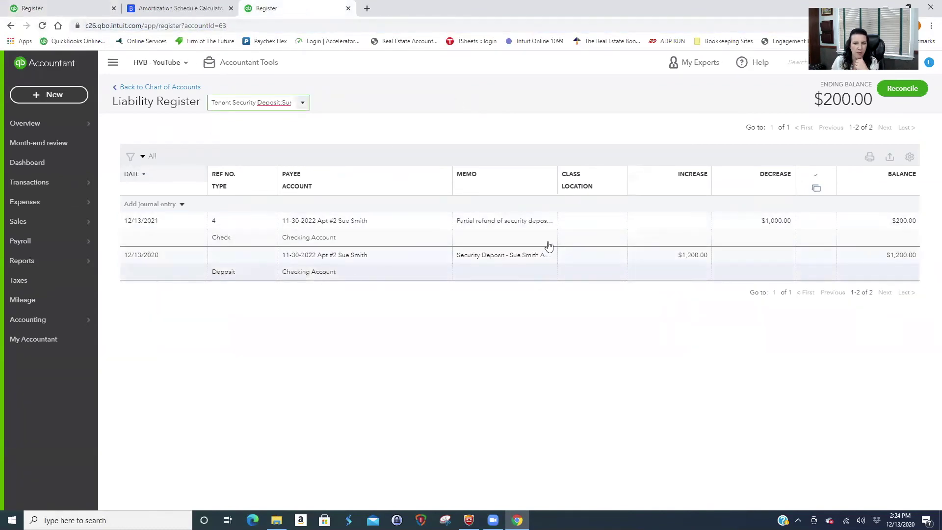
Open and cancel a full Journal Entry form, then add a blank journal entry row in the register.
left_click(46, 95)
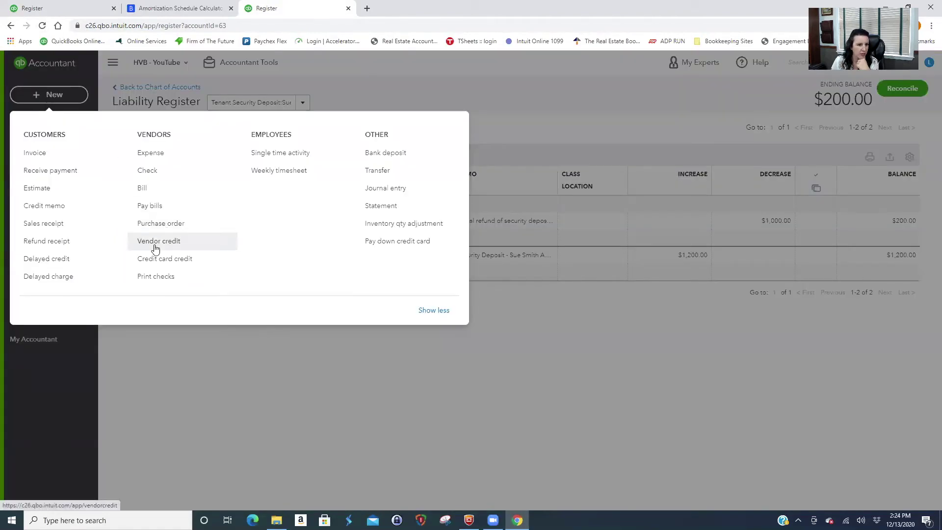
left_click(386, 189)
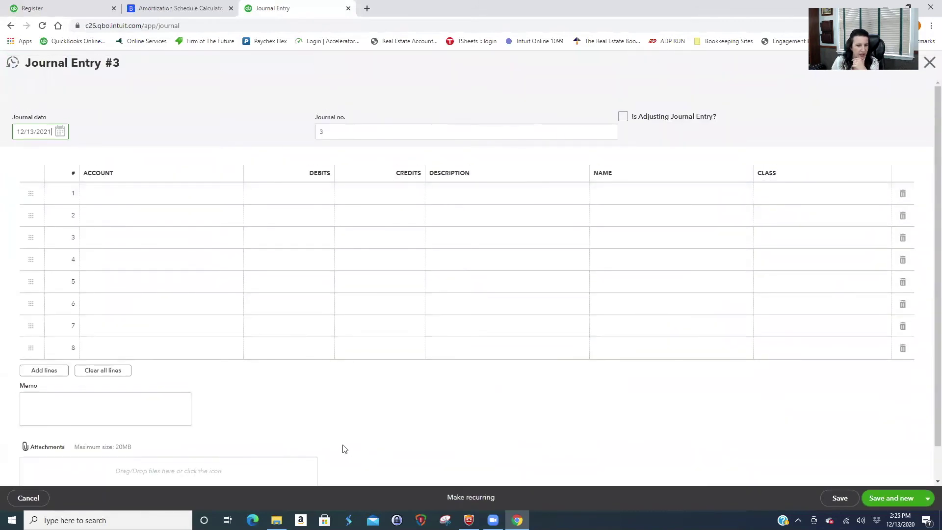
left_click(29, 497)
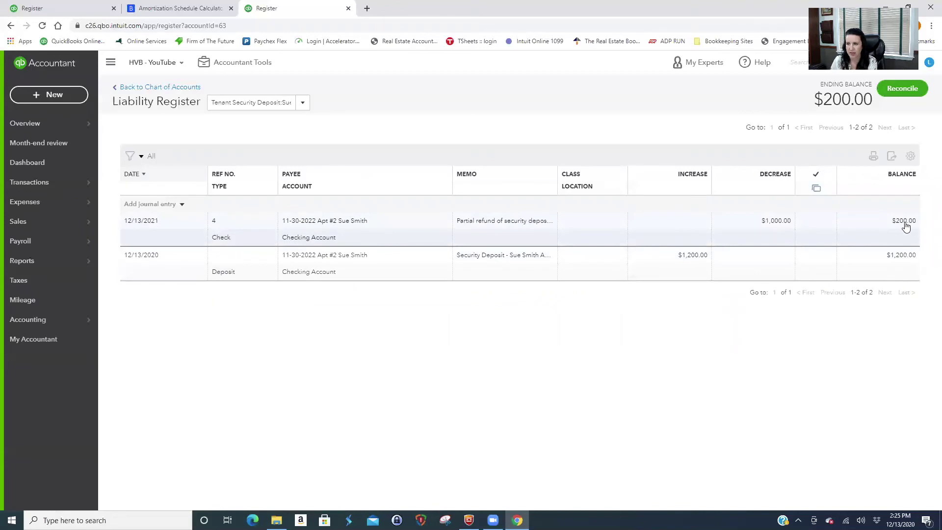
left_click(167, 205)
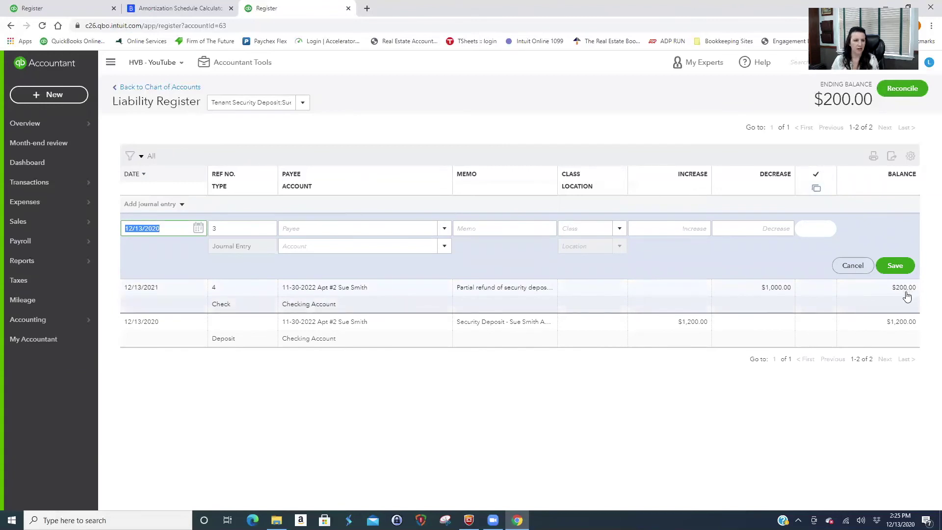
Date the entry 12/31/2021, memo it as deposit withheld at move-out, and decrease by 200.
type("12/31/20")
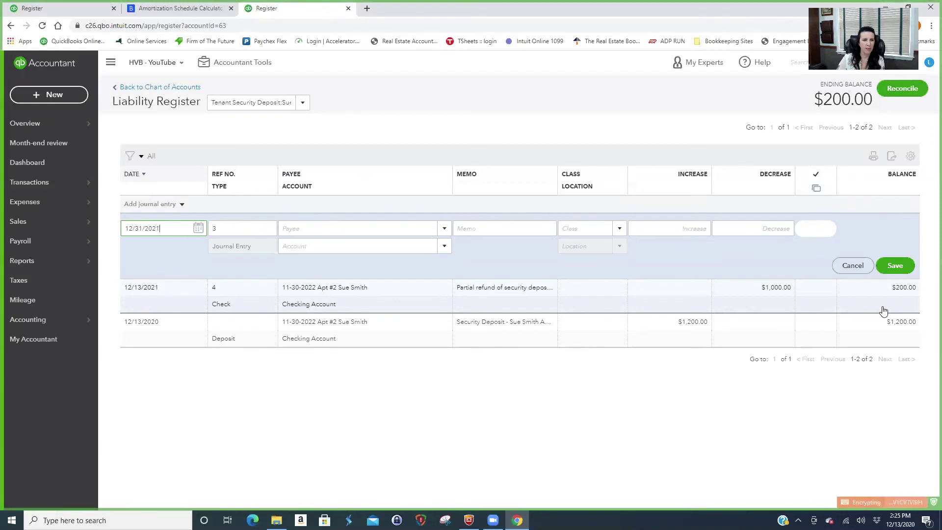
type("21")
key("Tab")
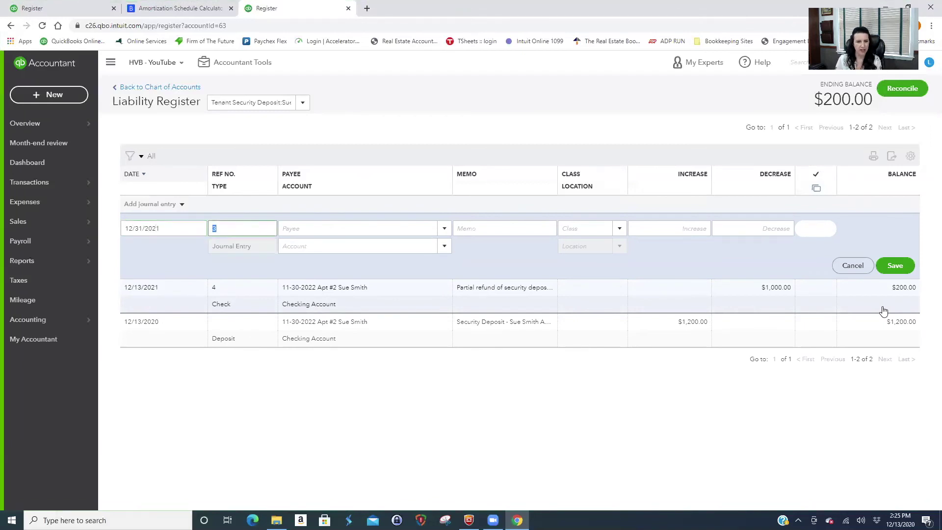
key("Tab")
key("Tab")
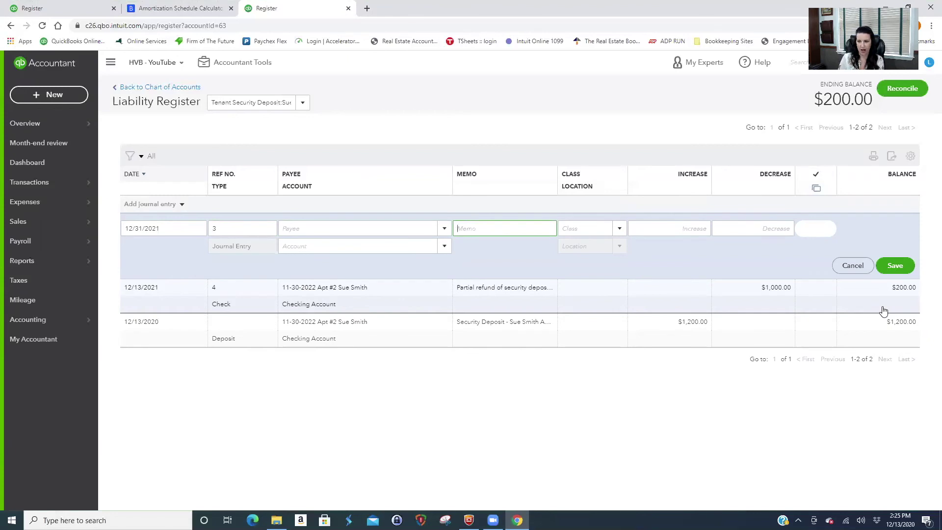
type("Por")
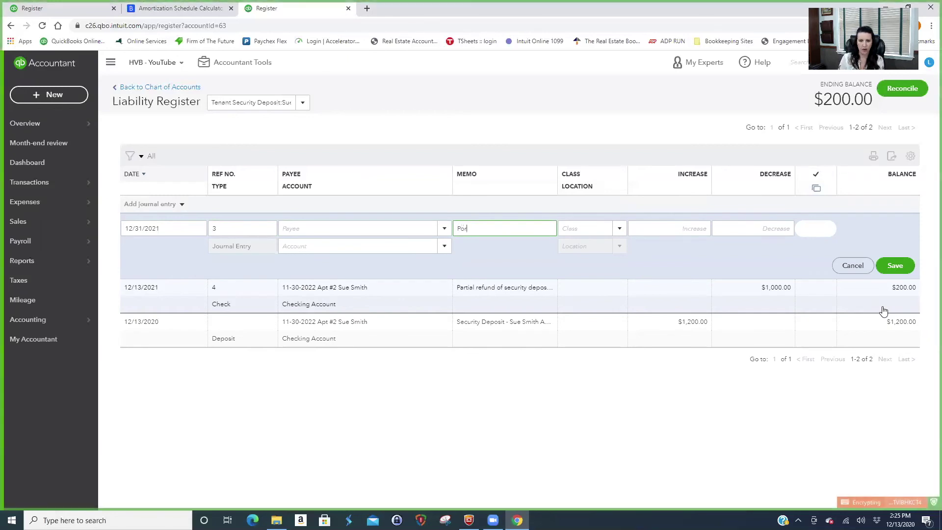
type("tion of security deposit w")
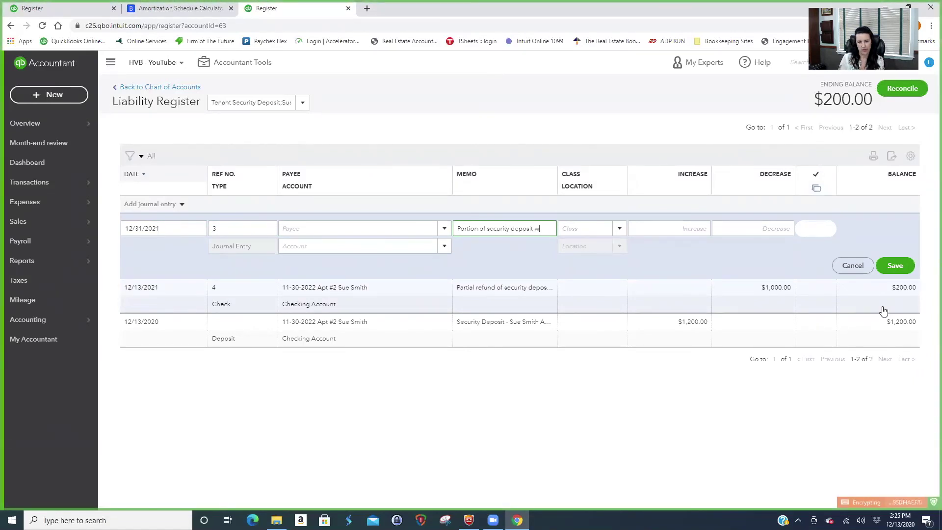
type("ithhed")
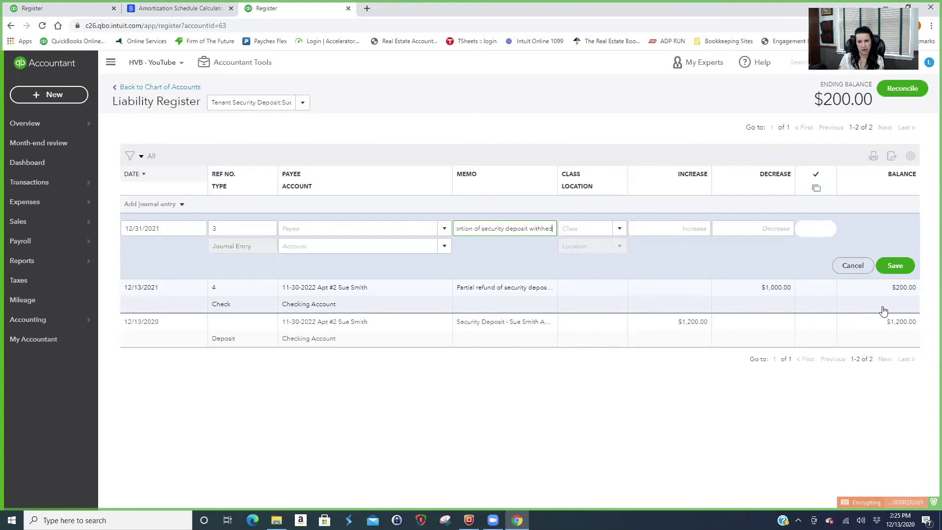
key("BackSpace")
type("ld when Sue moved out.")
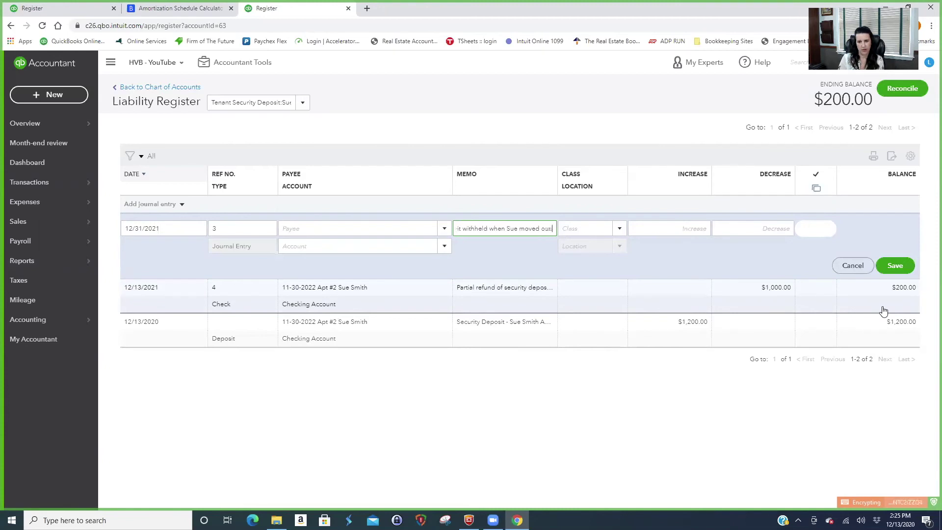
key("Tab")
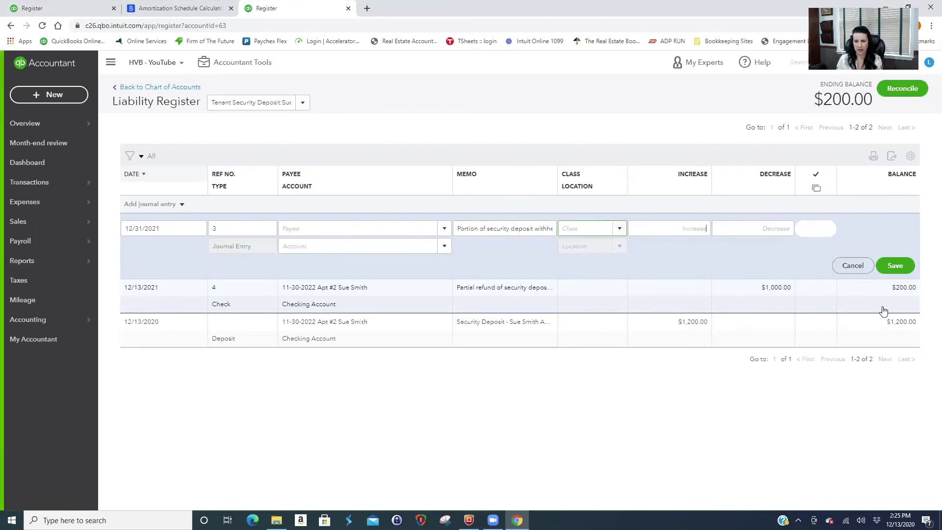
key("Tab")
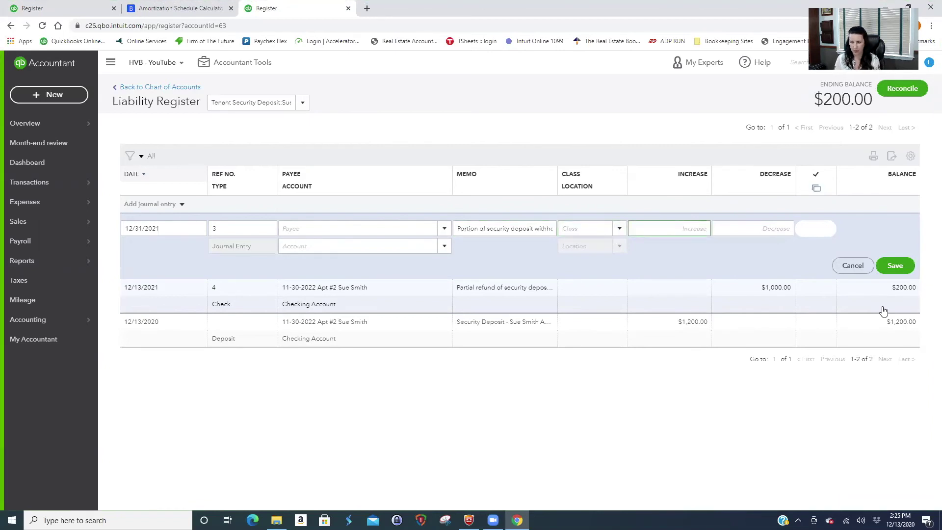
key("Tab")
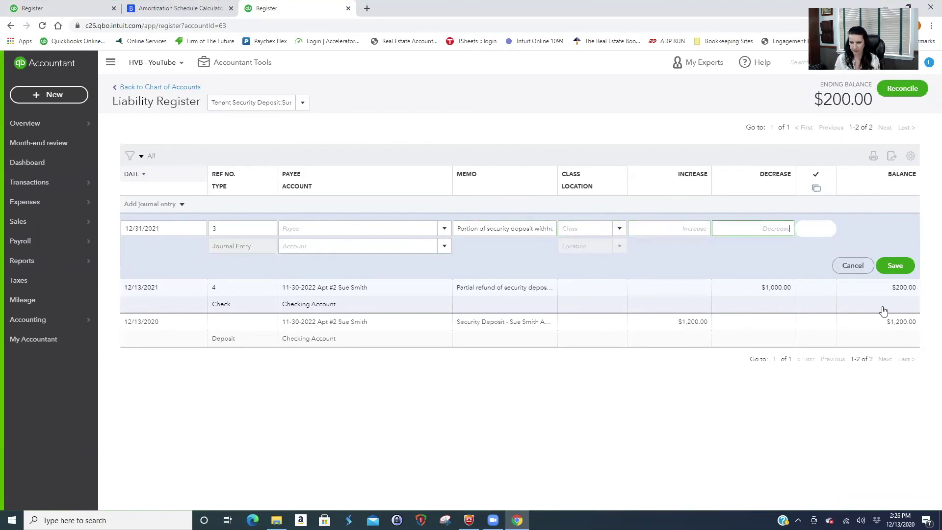
type("200")
key("Tab")
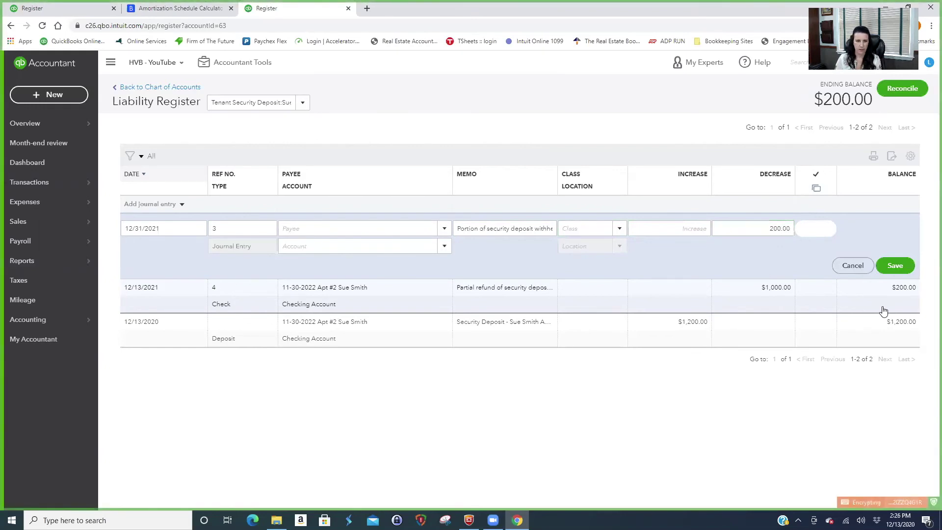
Assign the Building One - Apt#2 utilities sub-account to the entry.
left_click(444, 251)
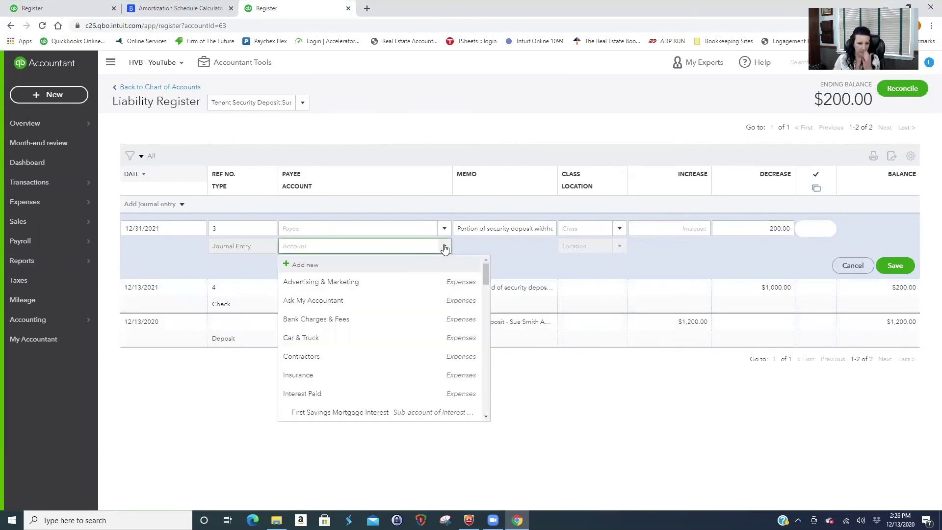
scroll(399, 306, "down", 3)
scroll(403, 308, "down", 5)
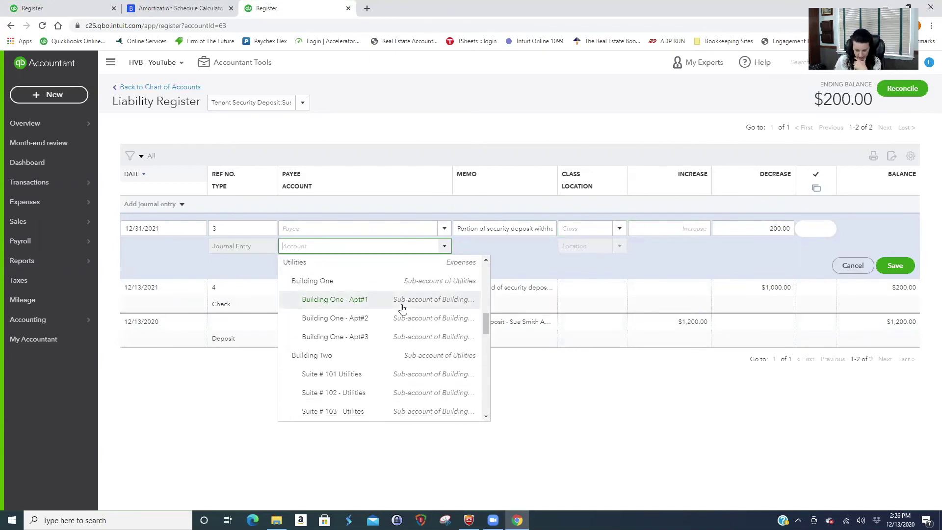
left_click(339, 318)
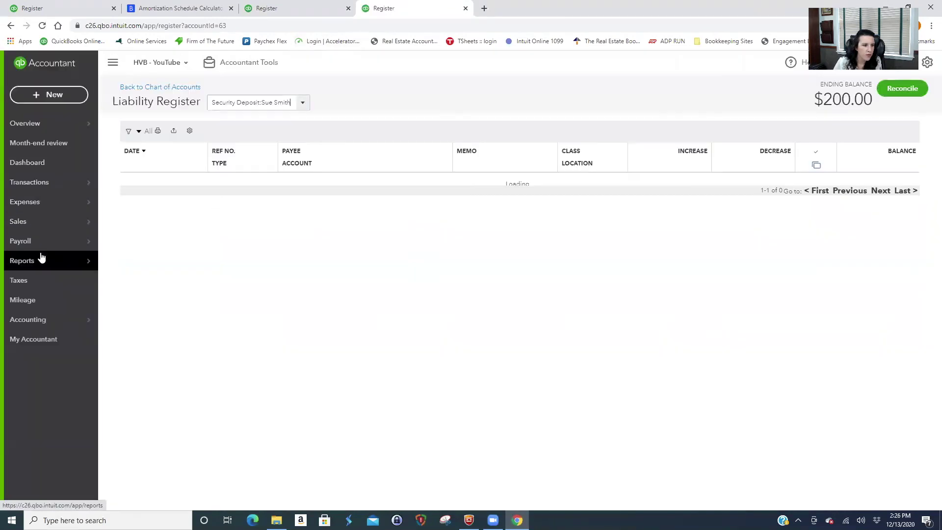
Look over the customer list, then return to the register with the unsaved entry.
mouse_move(42, 222)
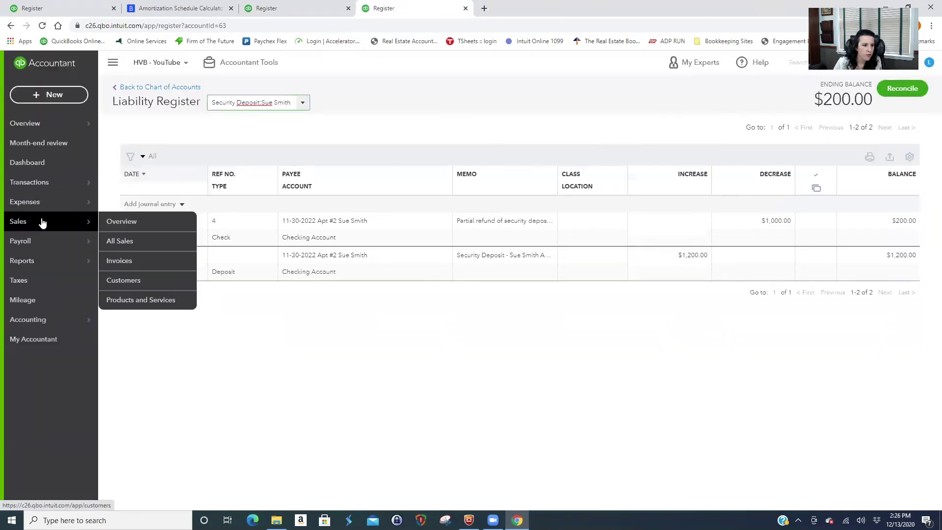
left_click(122, 280)
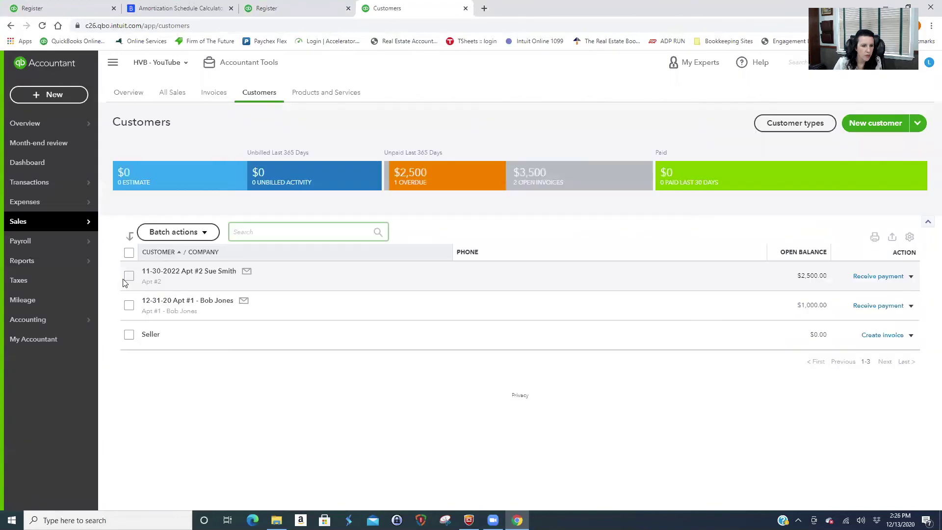
left_click(301, 9)
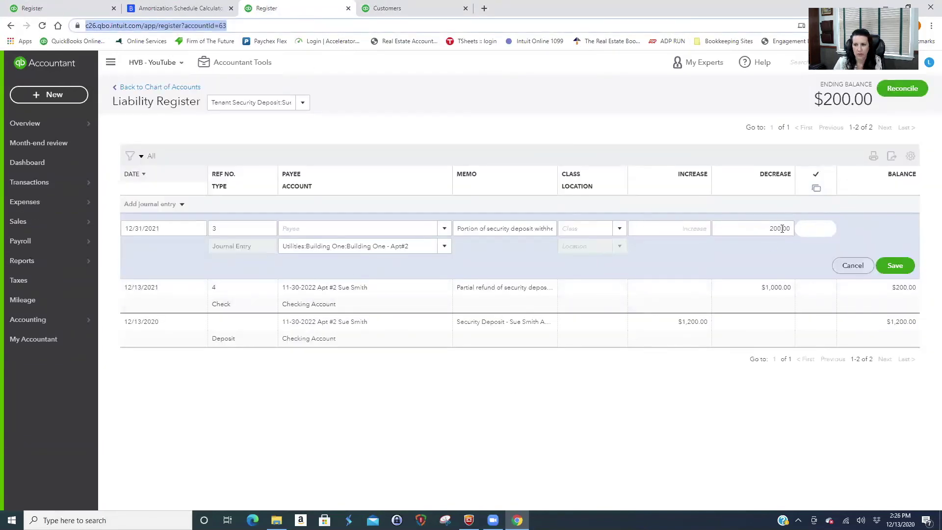
Change the entry's account to Rental Income Apt #2 and save the journal entry.
left_click(438, 247)
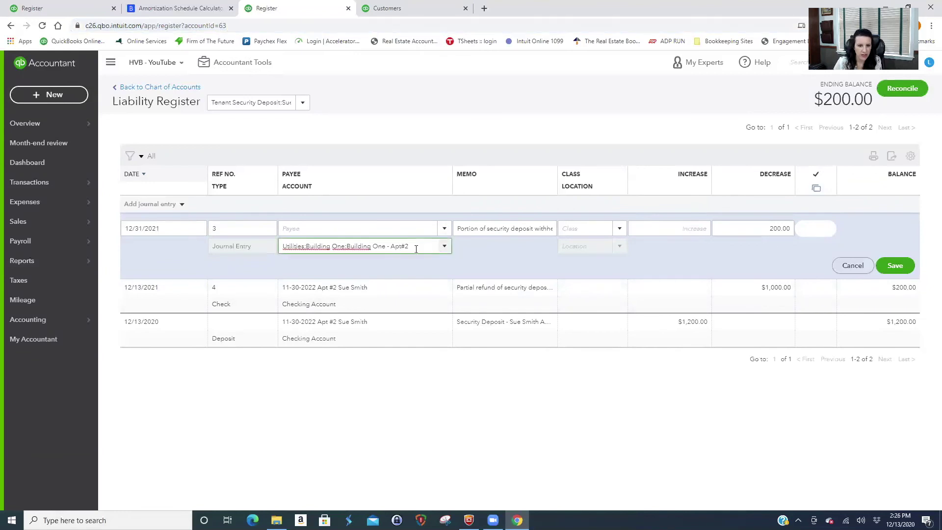
key("ctrl+a")
type("rent")
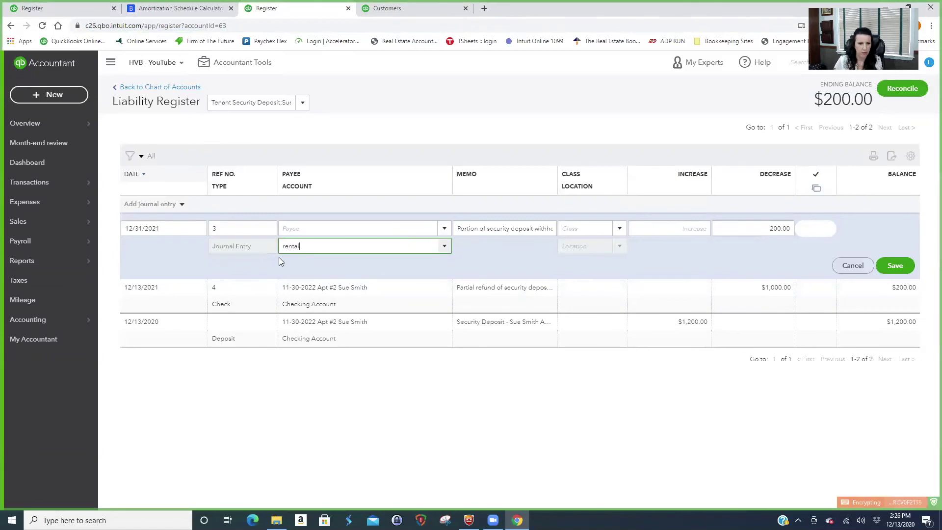
type("al")
left_click(319, 318)
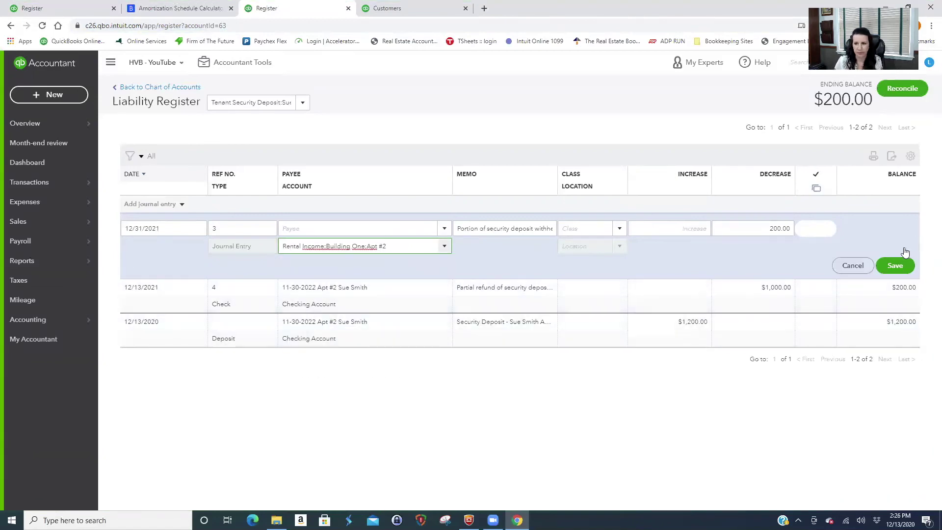
left_click(894, 266)
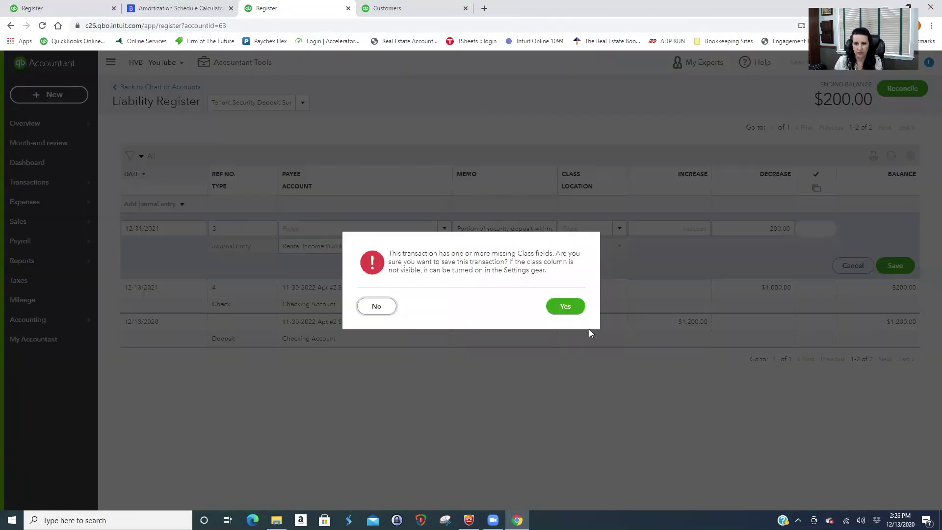
left_click(564, 307)
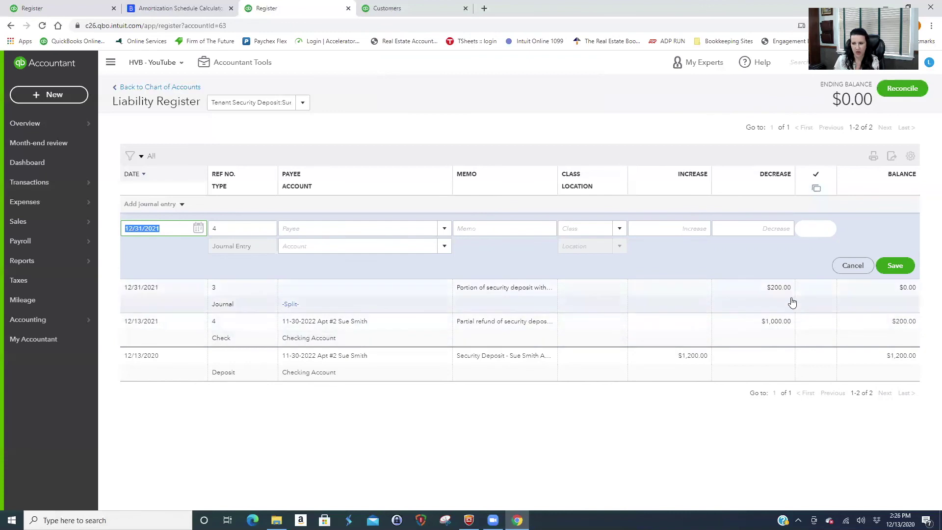
Start a new check from the dashboard and add Handyman as a new vendor payee.
left_click(168, 88)
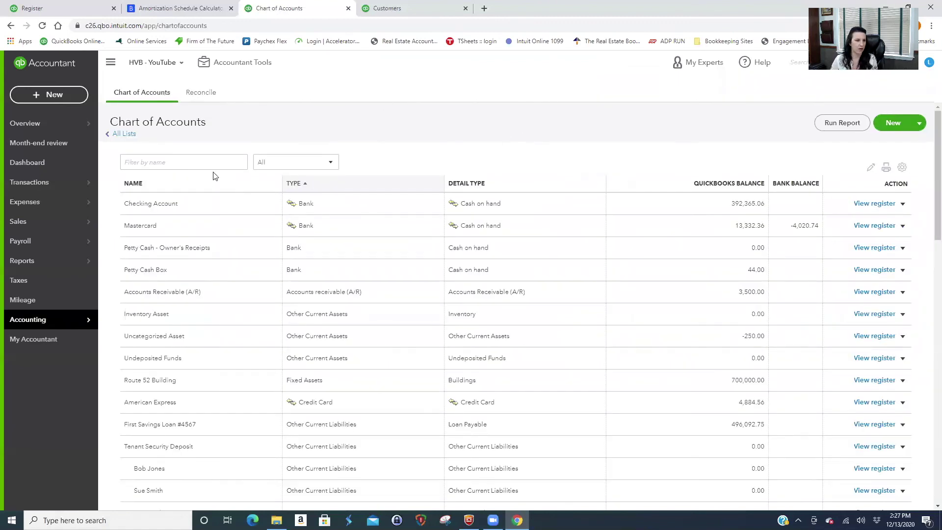
left_click(14, 163)
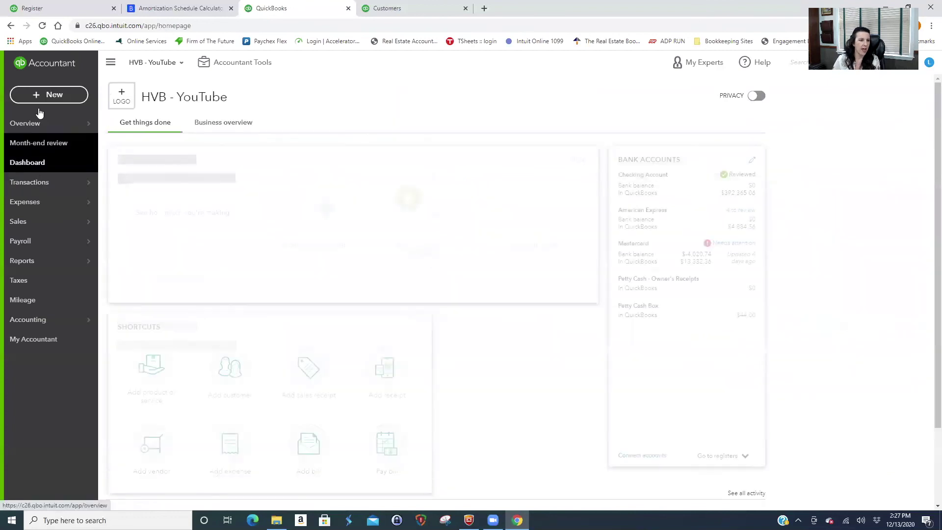
left_click(47, 94)
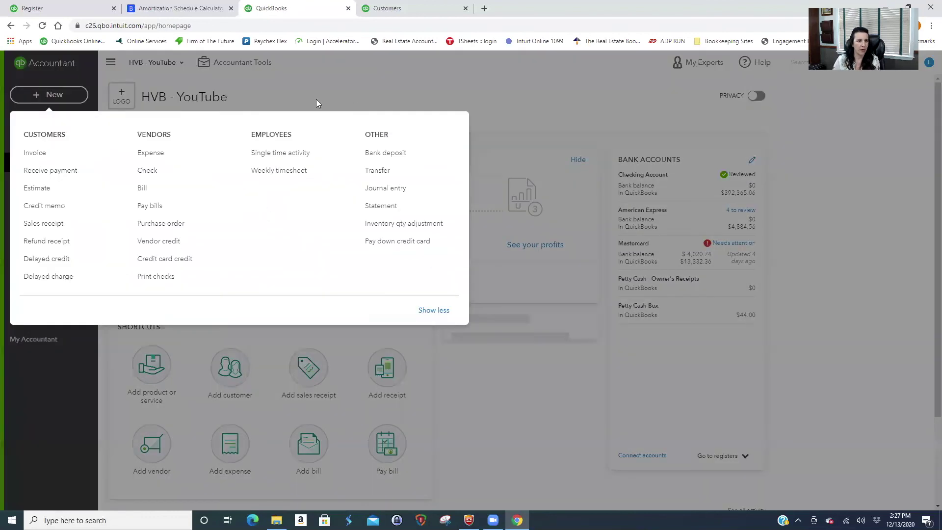
left_click(155, 173)
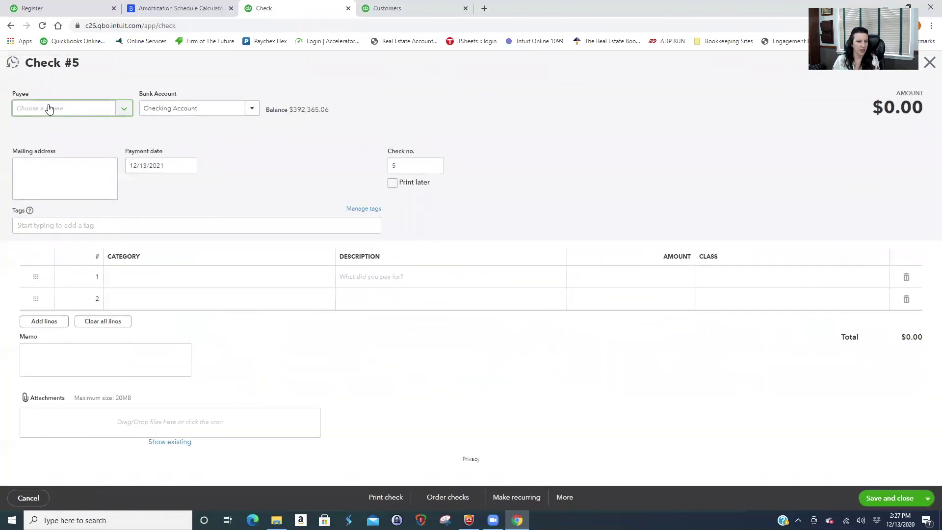
left_click(124, 110)
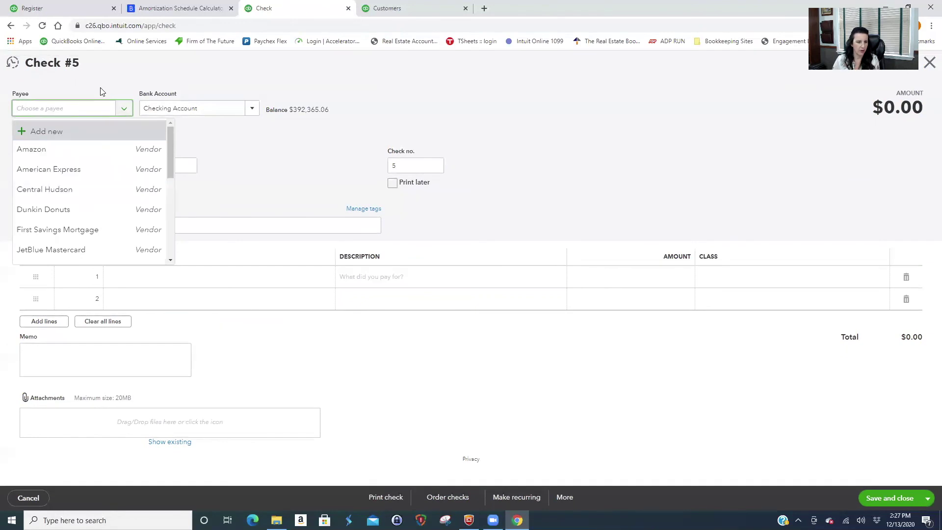
type("Handyman")
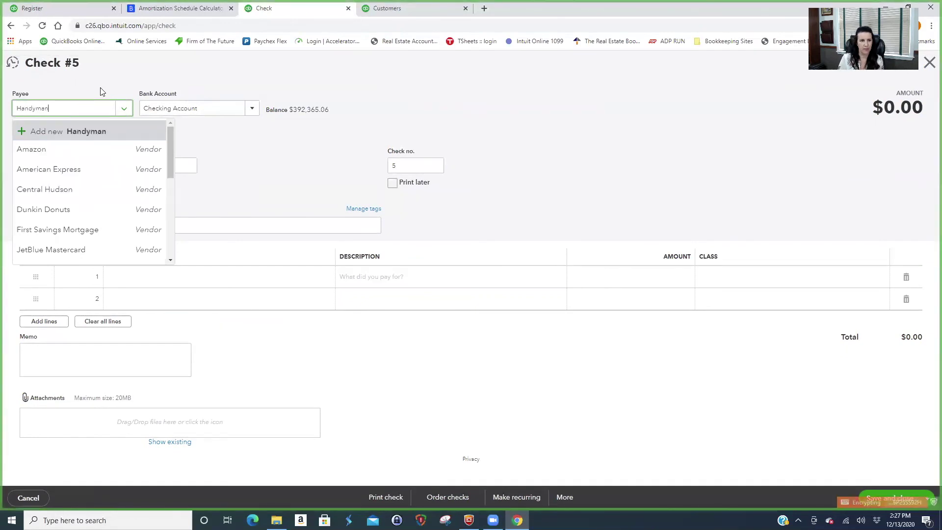
key("Return")
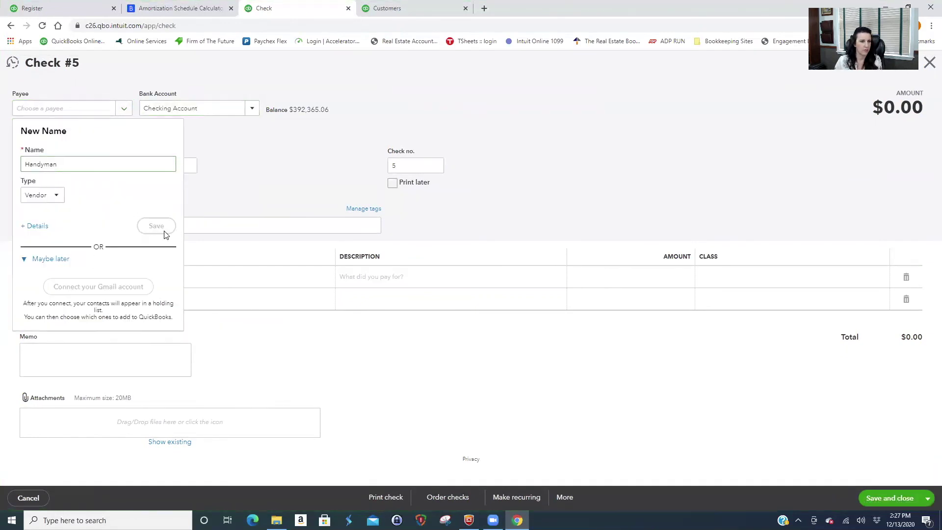
left_click(164, 230)
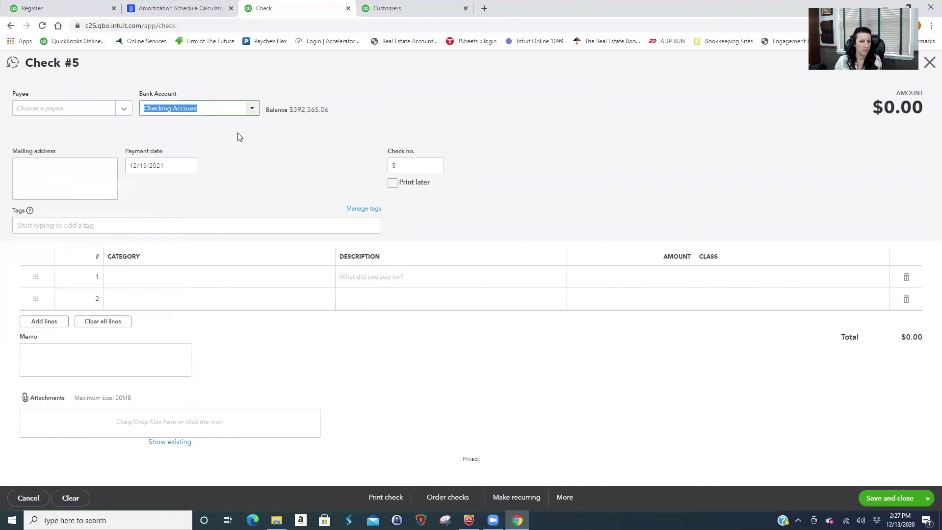
Date the check 12/15/2021 and charge $200 for the apartment repair to Repairs & Maintenance, then save it.
left_click(188, 167)
left_click(174, 244)
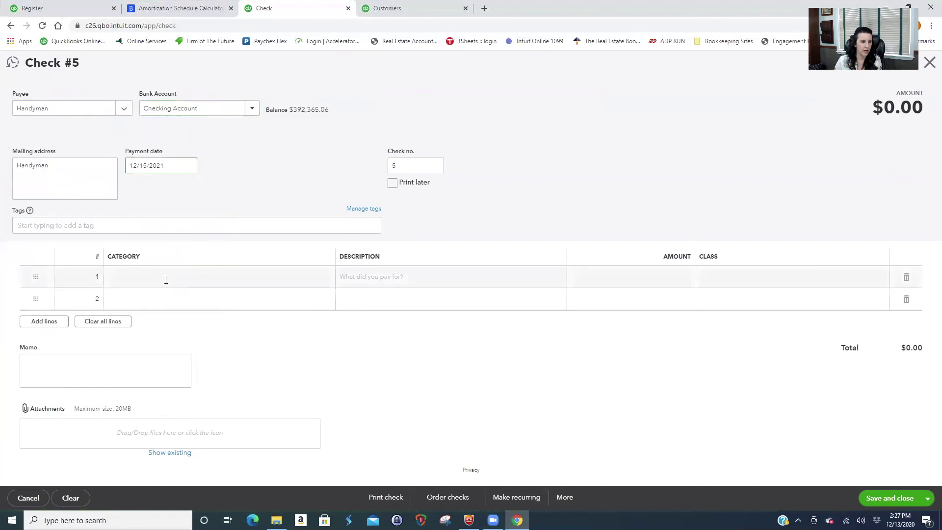
left_click(165, 279)
type("repai")
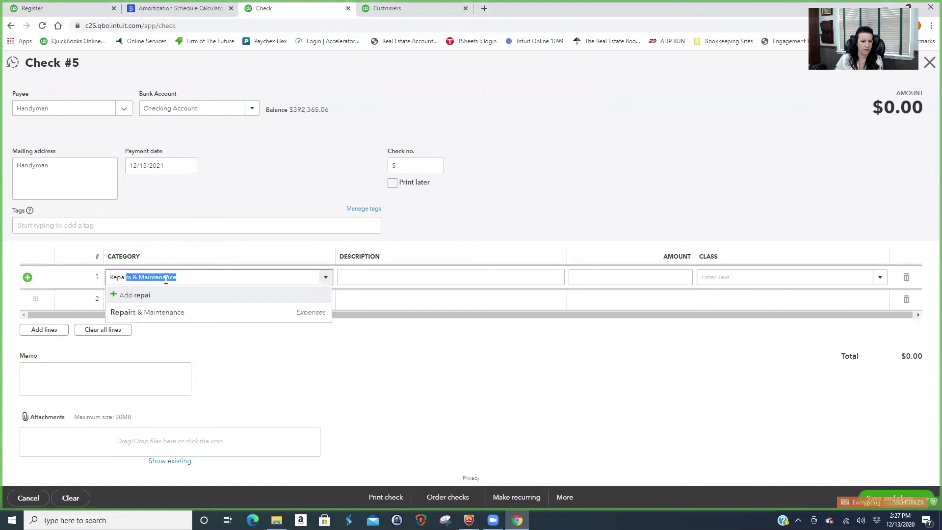
left_click(185, 314)
left_click(351, 276)
type("F")
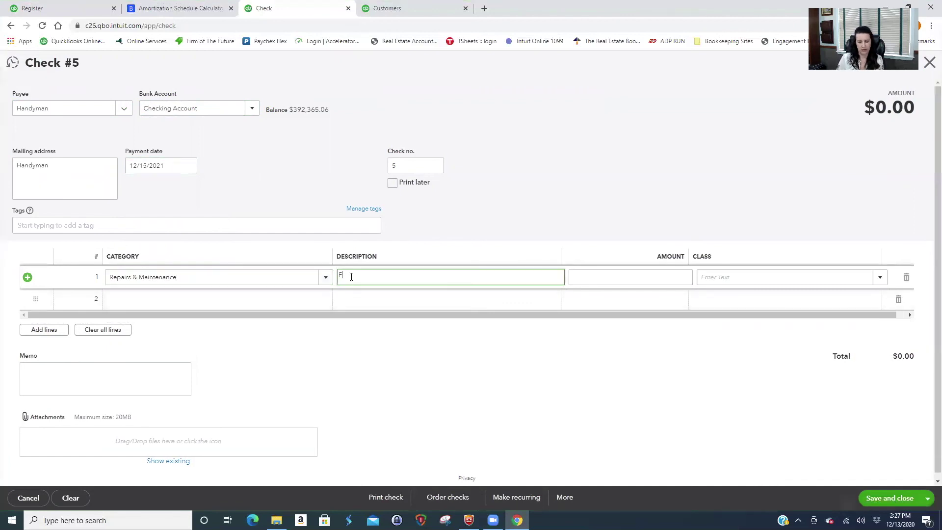
type("ixing Sue's")
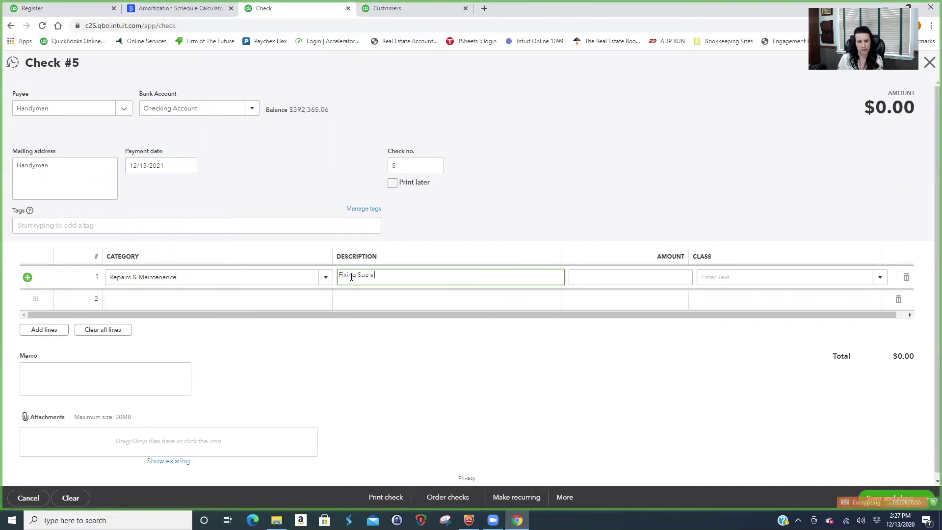
type(" apartment.")
key("Tab")
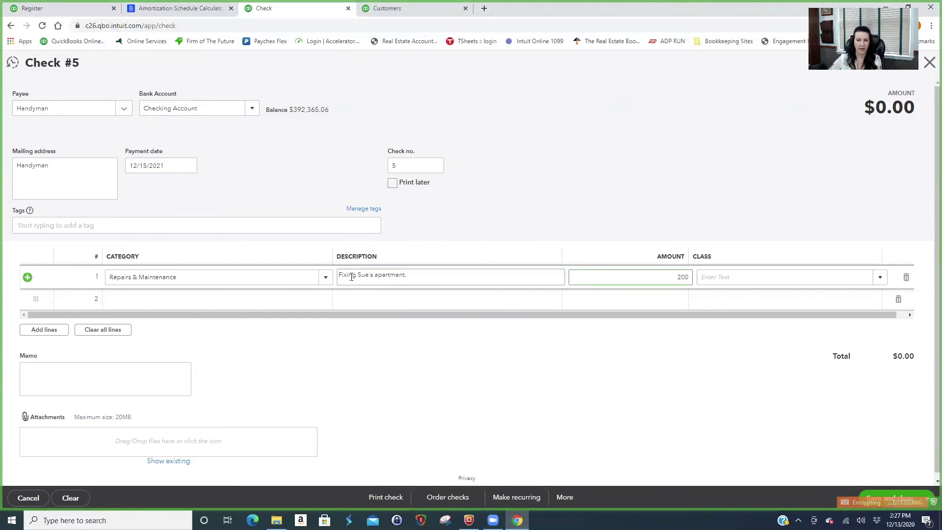
type("200")
key("Tab")
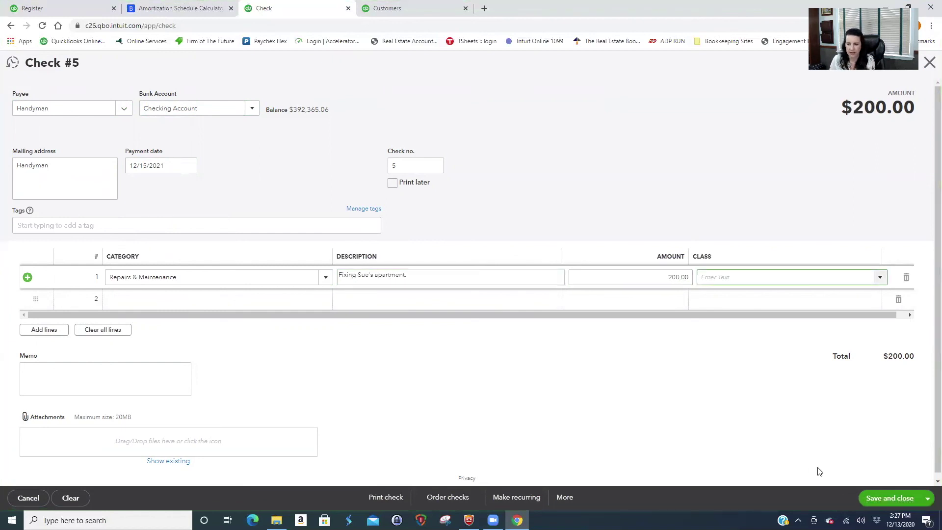
left_click(907, 504)
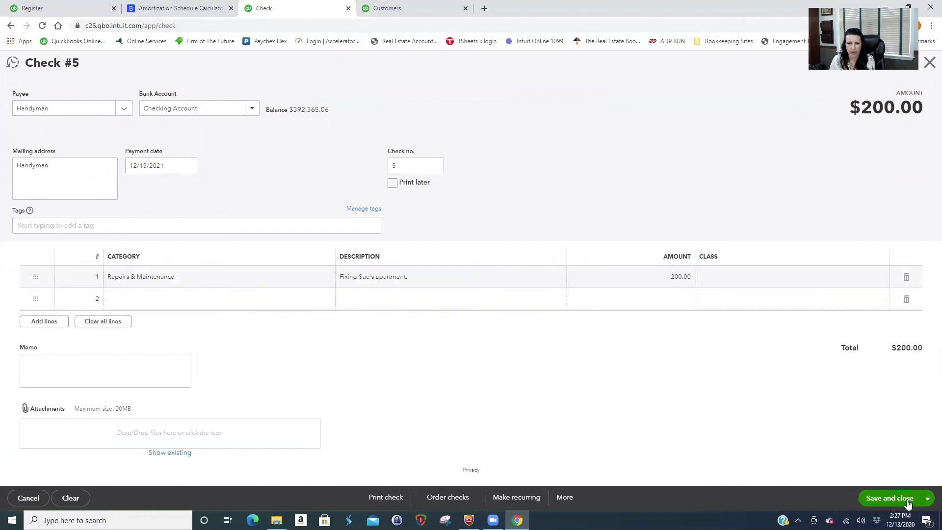
left_click(569, 307)
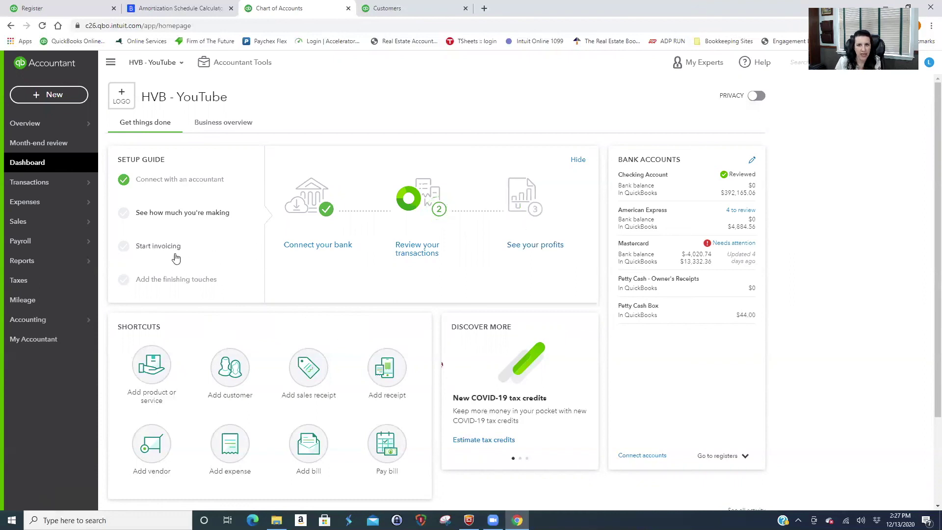
Return to the Chart of Accounts.
mouse_move(53, 321)
left_click(130, 318)
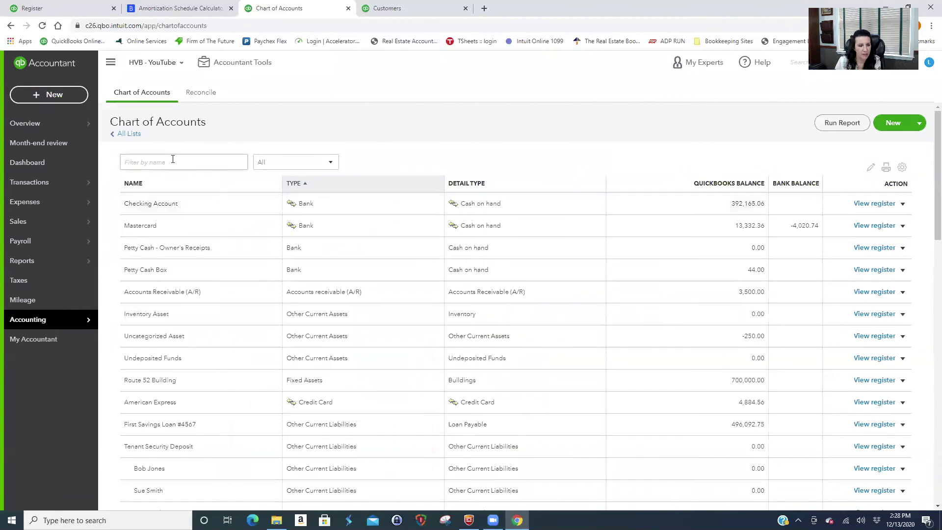
Make the first and then the second tenant sub-account under Tenant Security Deposit inactive.
scroll(290, 446, "down", 2)
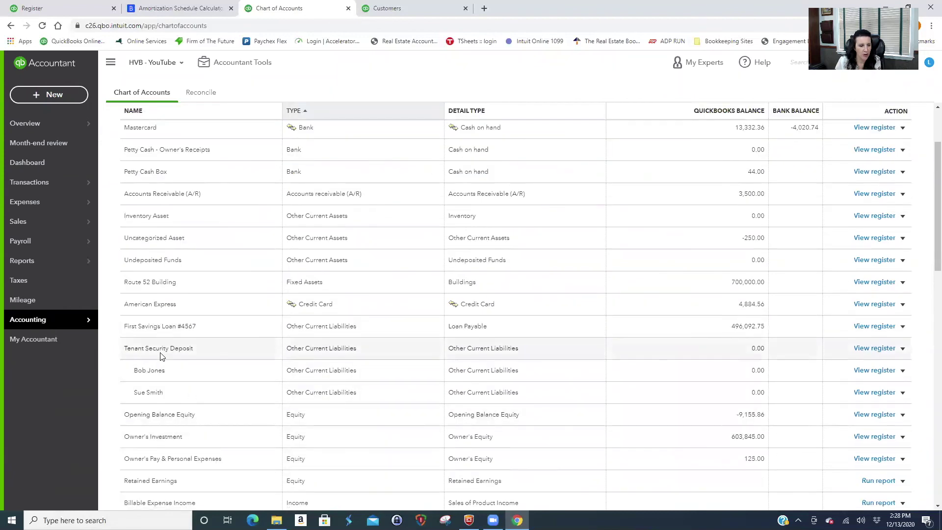
left_click(902, 371)
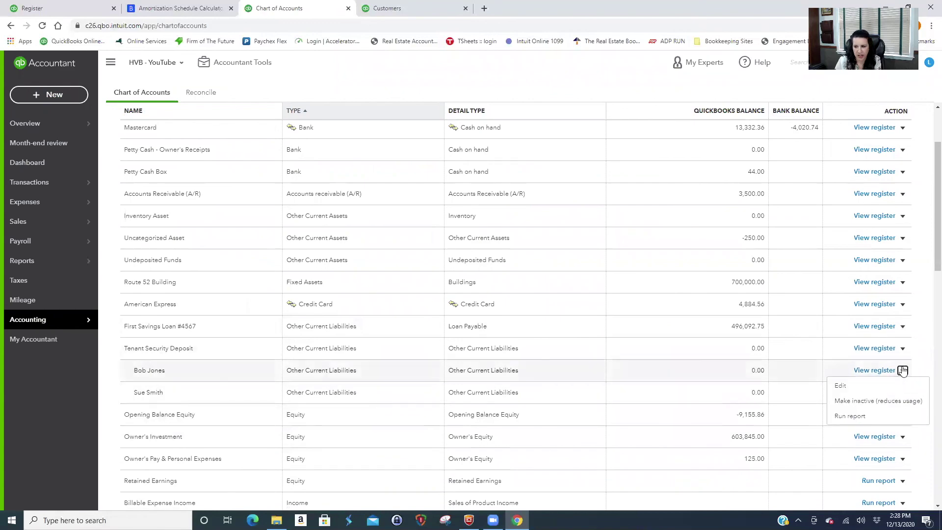
left_click(878, 403)
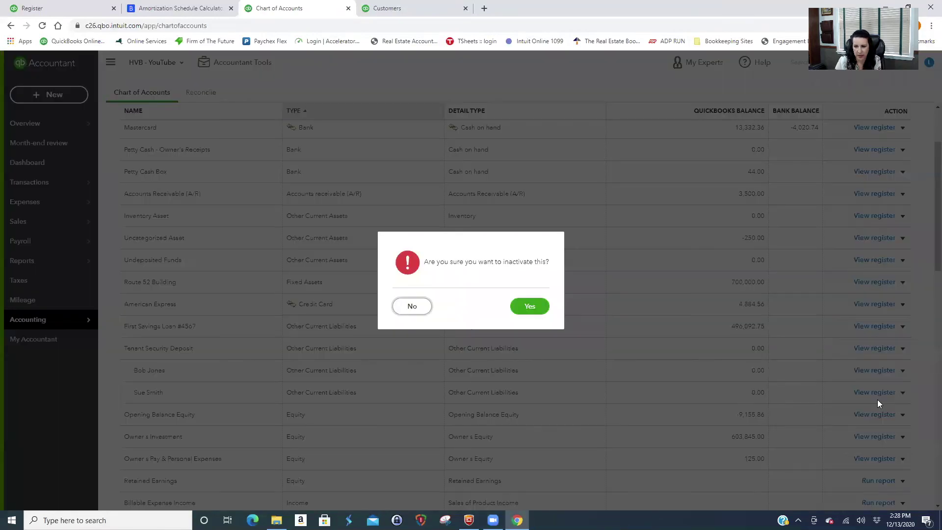
left_click(522, 305)
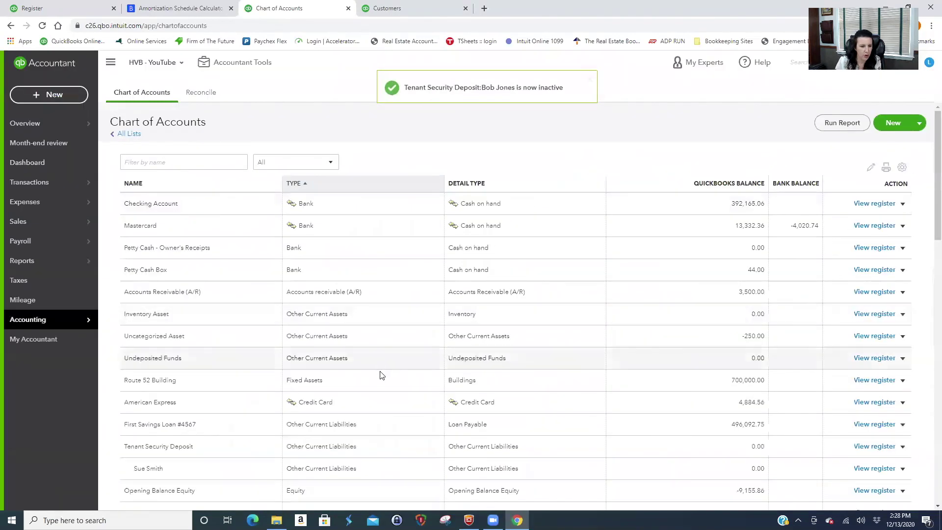
scroll(380, 376, "down", 3)
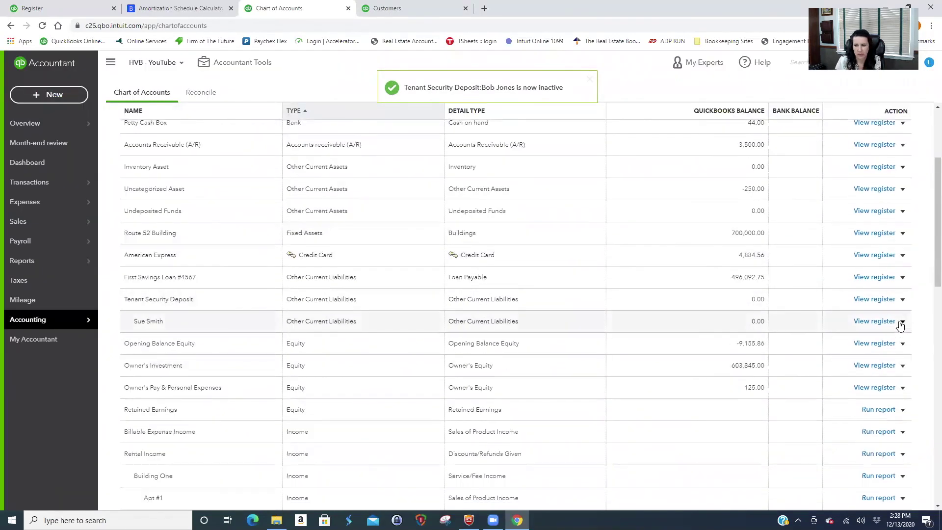
left_click(903, 321)
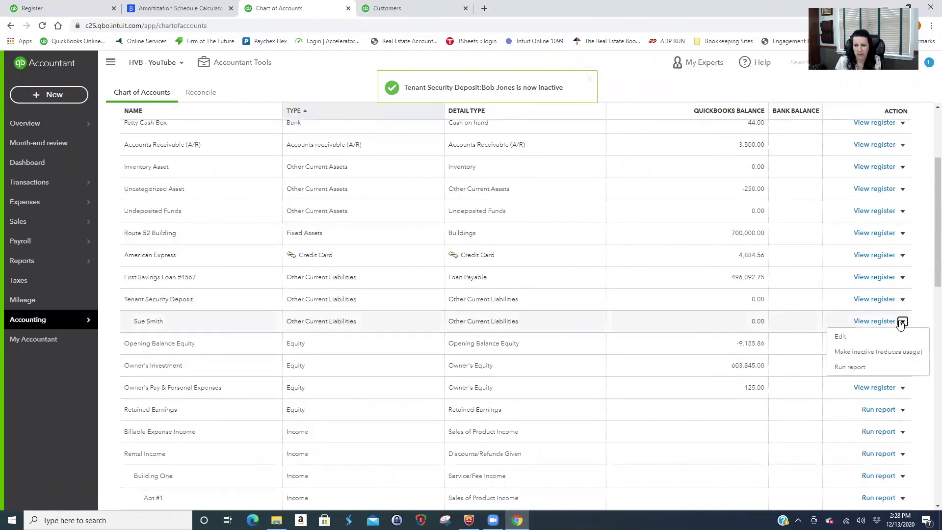
left_click(877, 353)
left_click(530, 305)
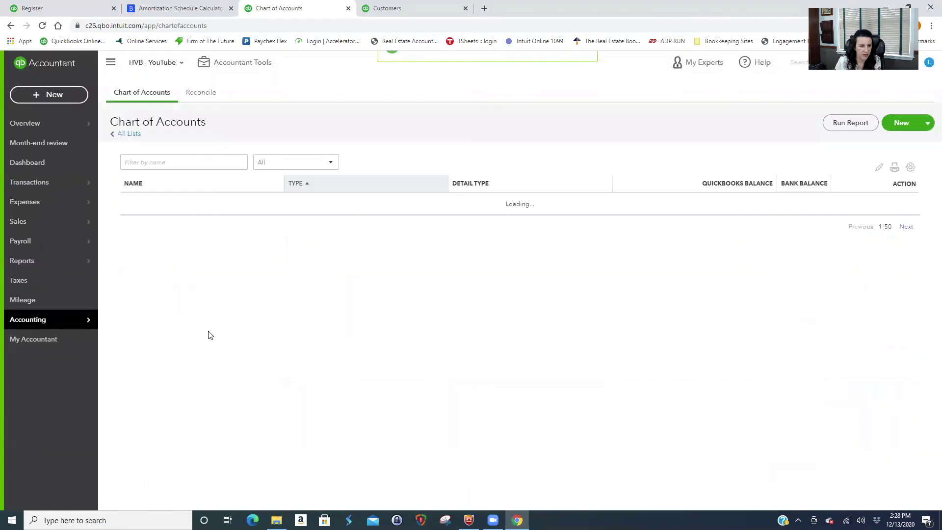
scroll(301, 365, "down", 3)
scroll(292, 456, "down", 3)
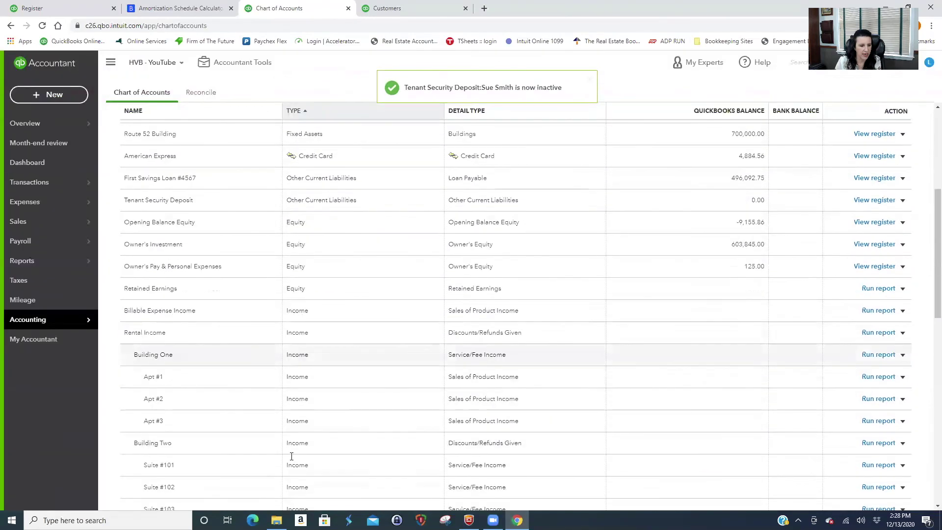
scroll(292, 457, "up", 6)
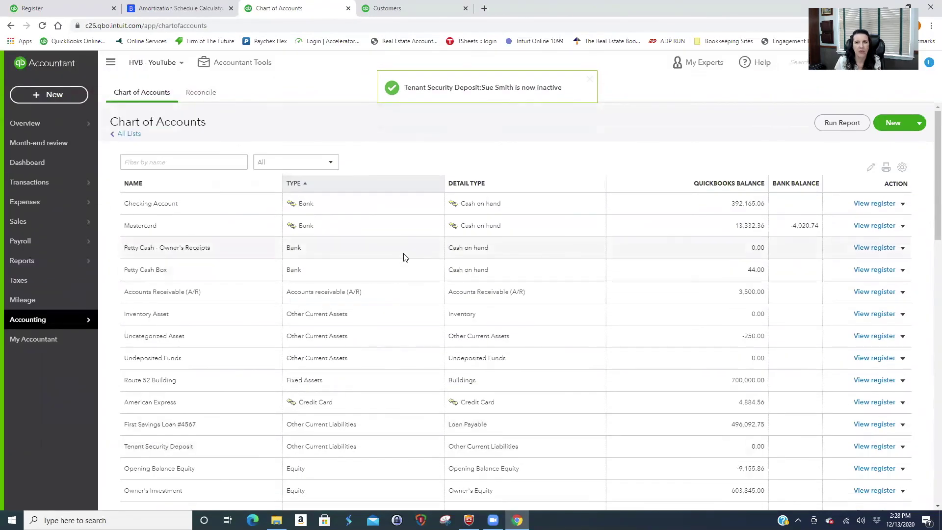